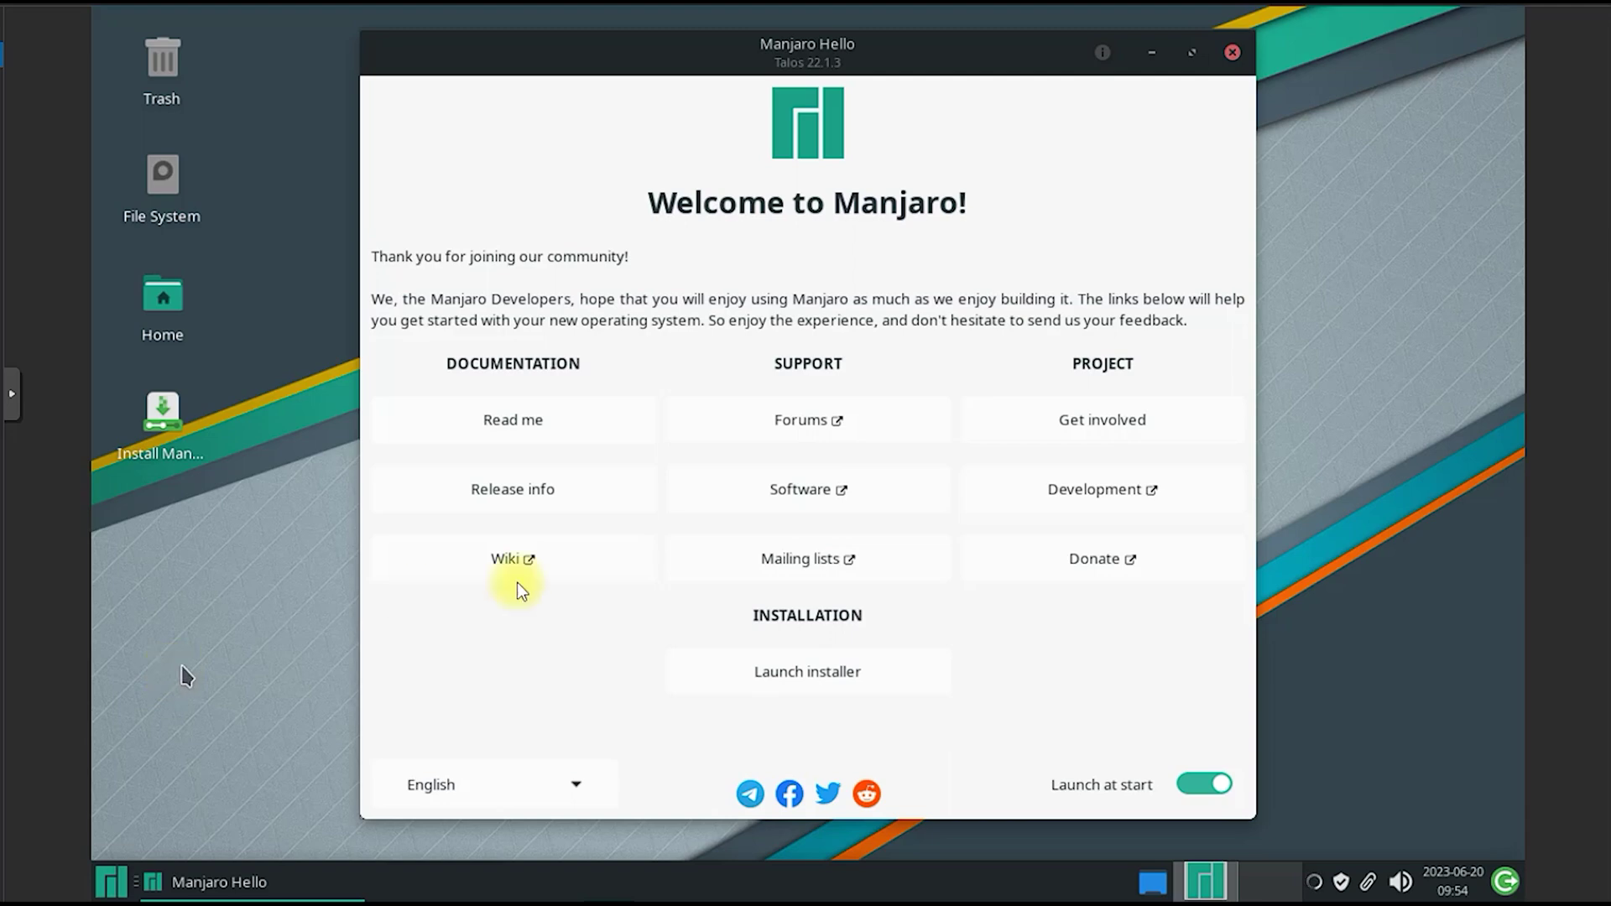
# Step: Dismiss the profile details dialog and close the Manjaro Hello welcome window
pyautogui.moveTo(1311, 572); pyautogui.dragTo(1311, 840)
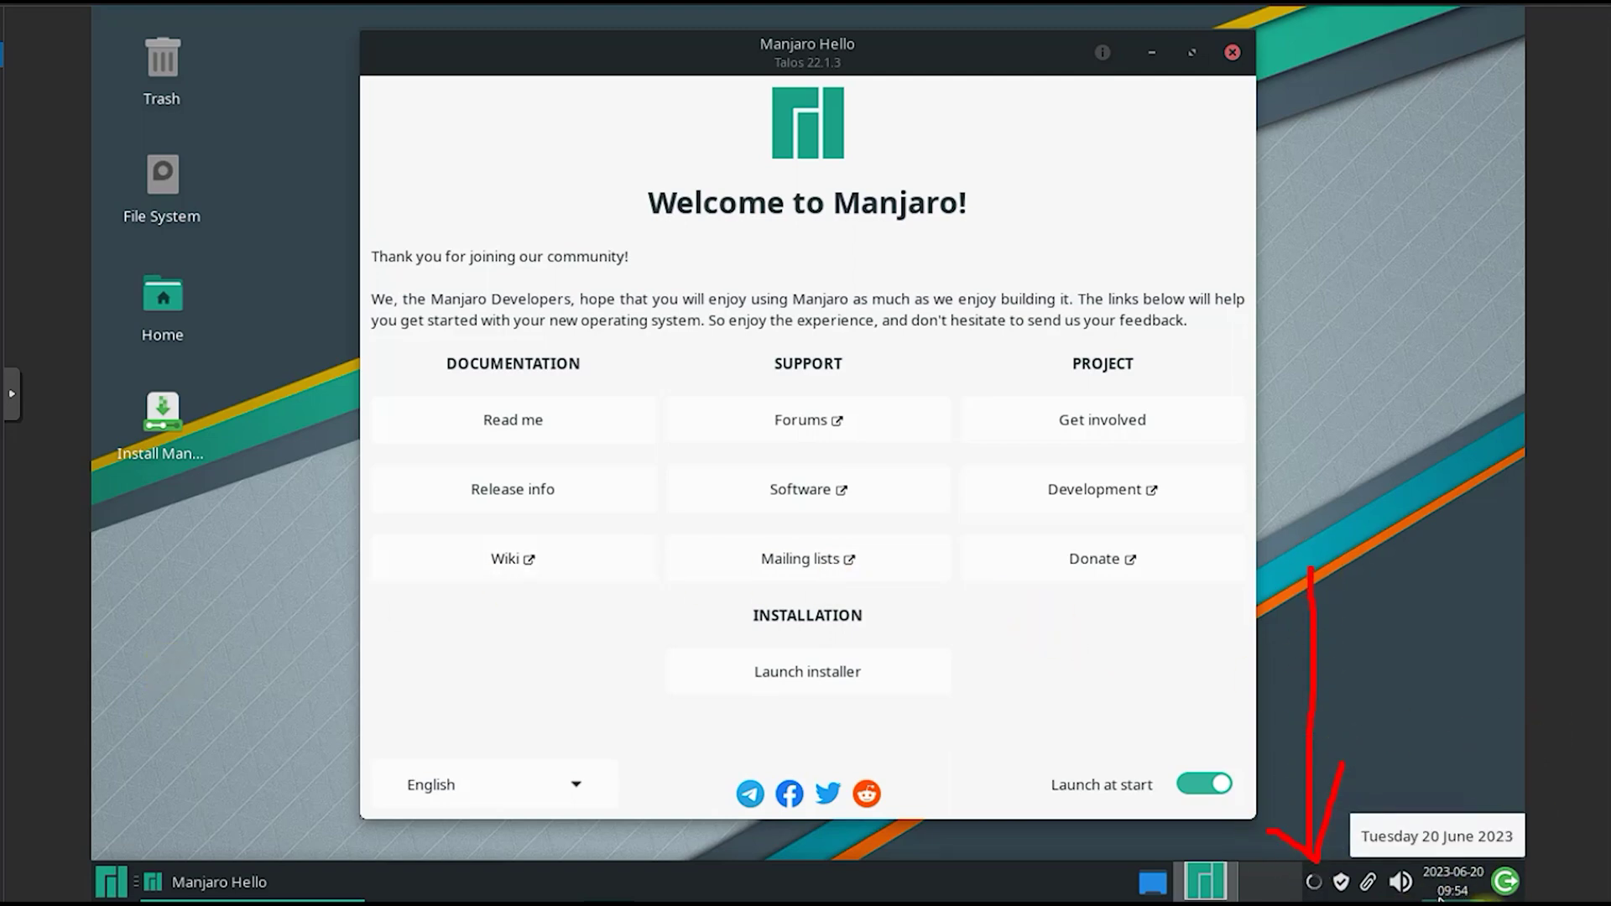
pyautogui.moveTo(1407, 617); pyautogui.dragTo(919, 667)
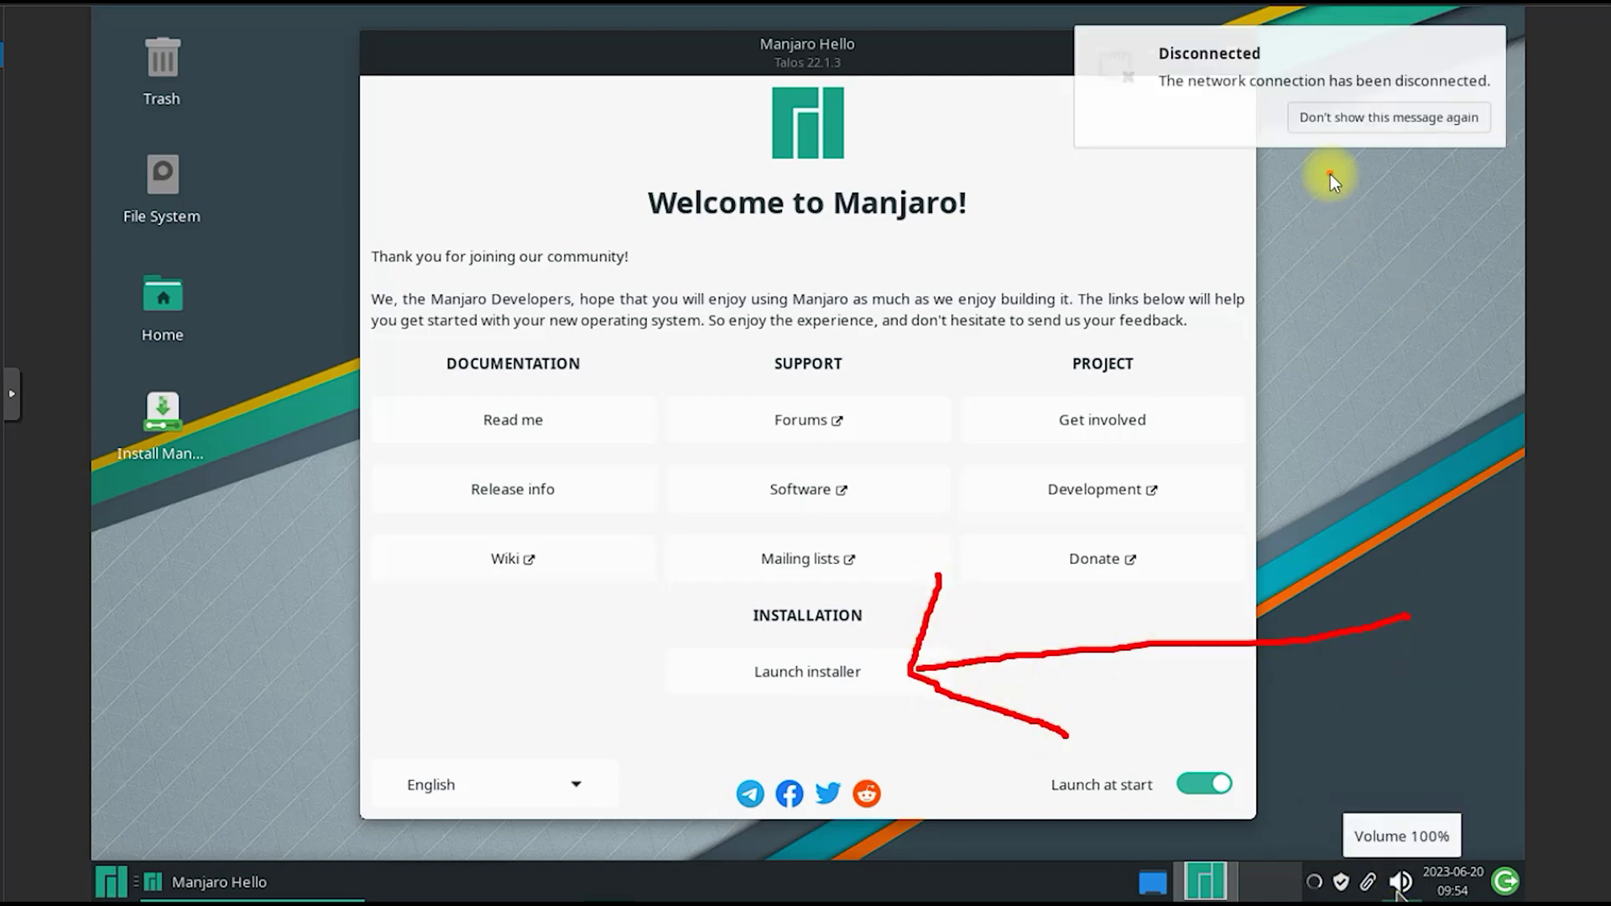
pyautogui.moveTo(1331, 174); pyautogui.dragTo(1371, 616)
pyautogui.moveTo(1335, 169); pyautogui.dragTo(1435, 315)
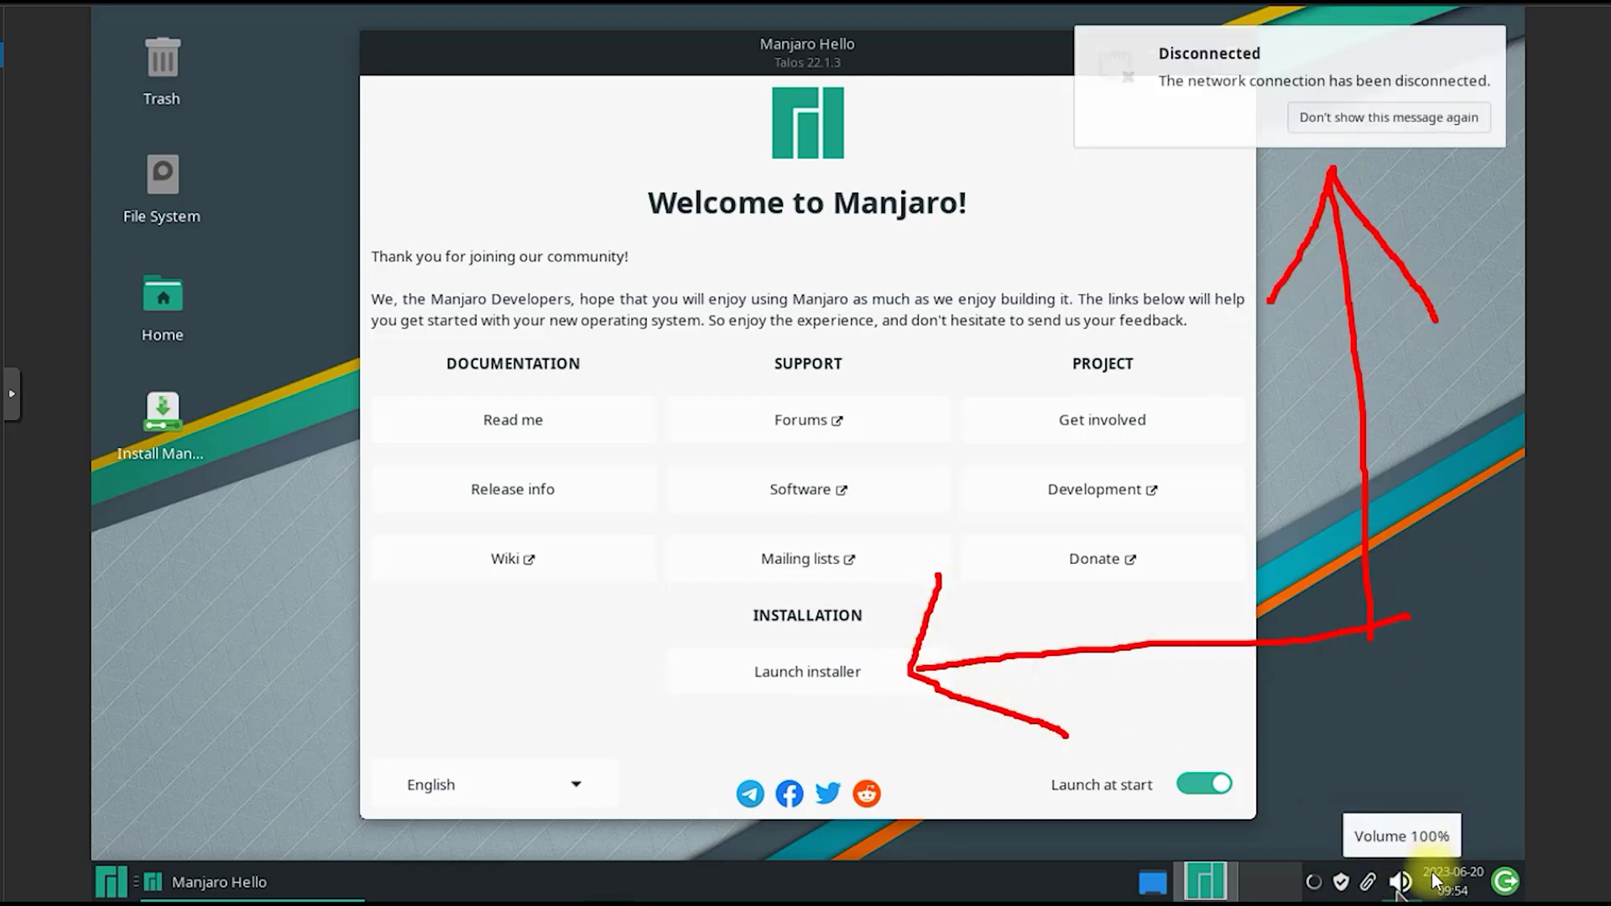
pyautogui.click(118, 881)
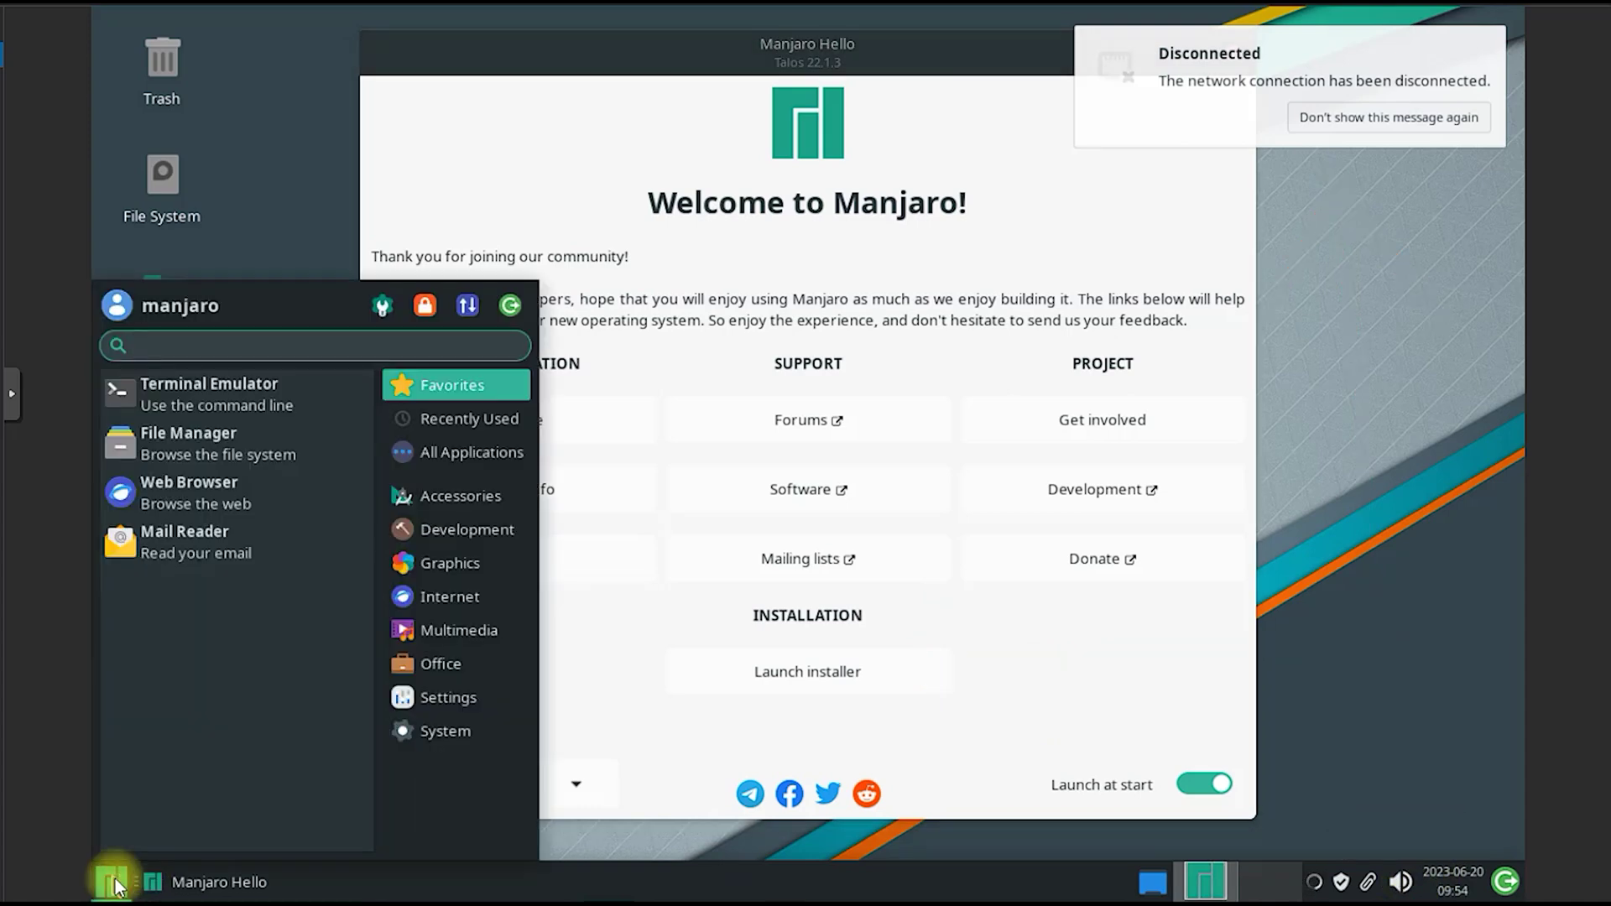
pyautogui.write('about')
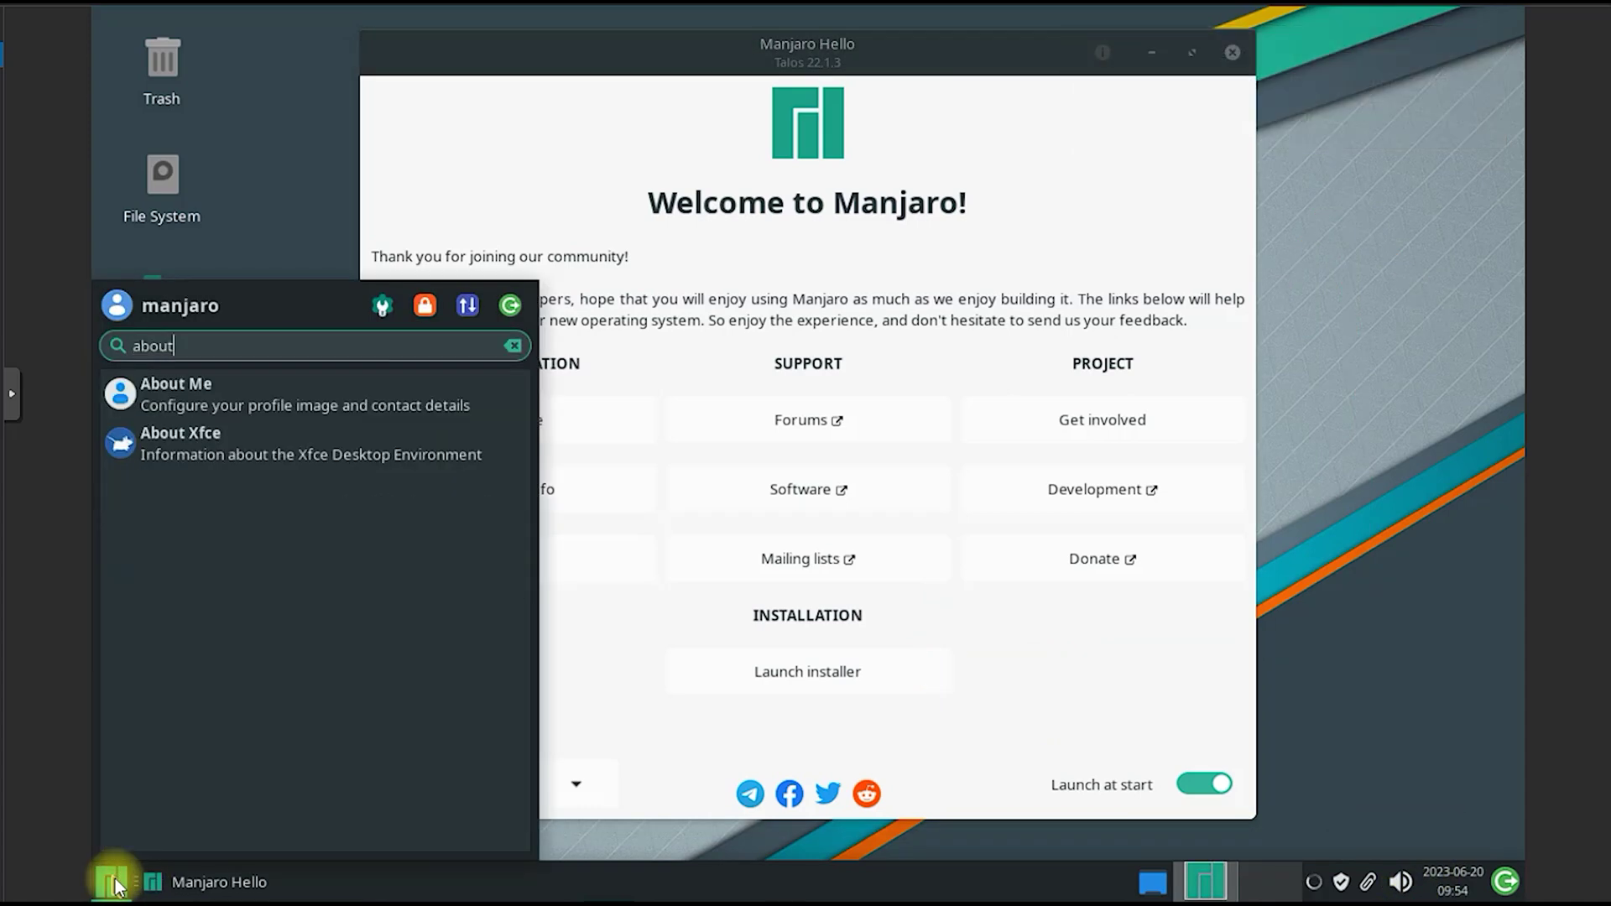
pyautogui.press('Return')
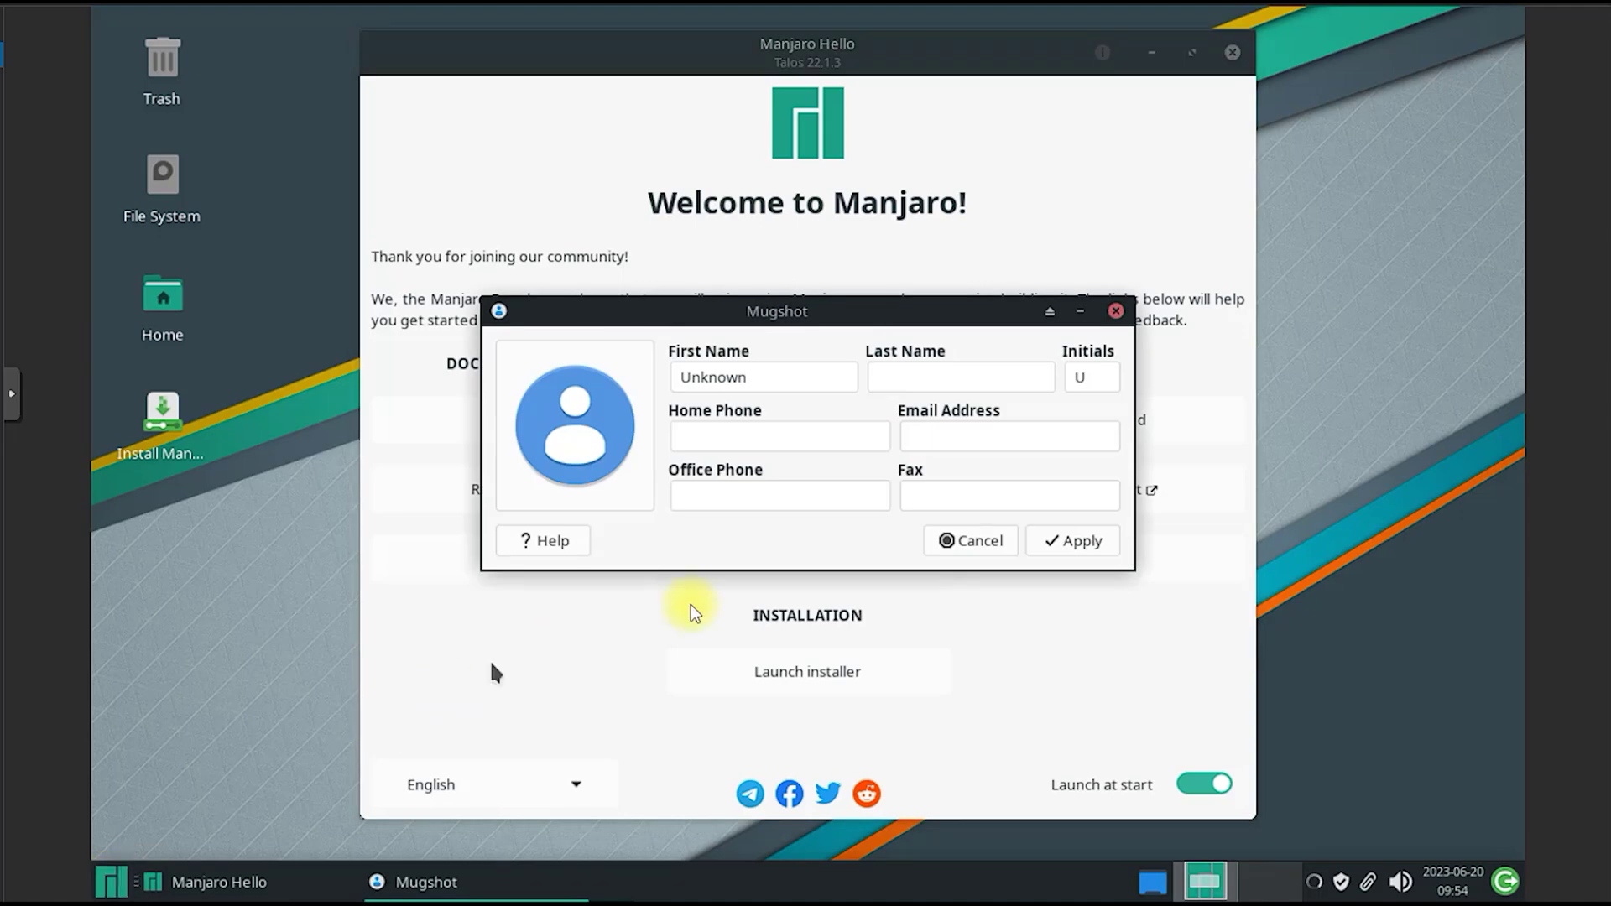
pyautogui.click(1115, 310)
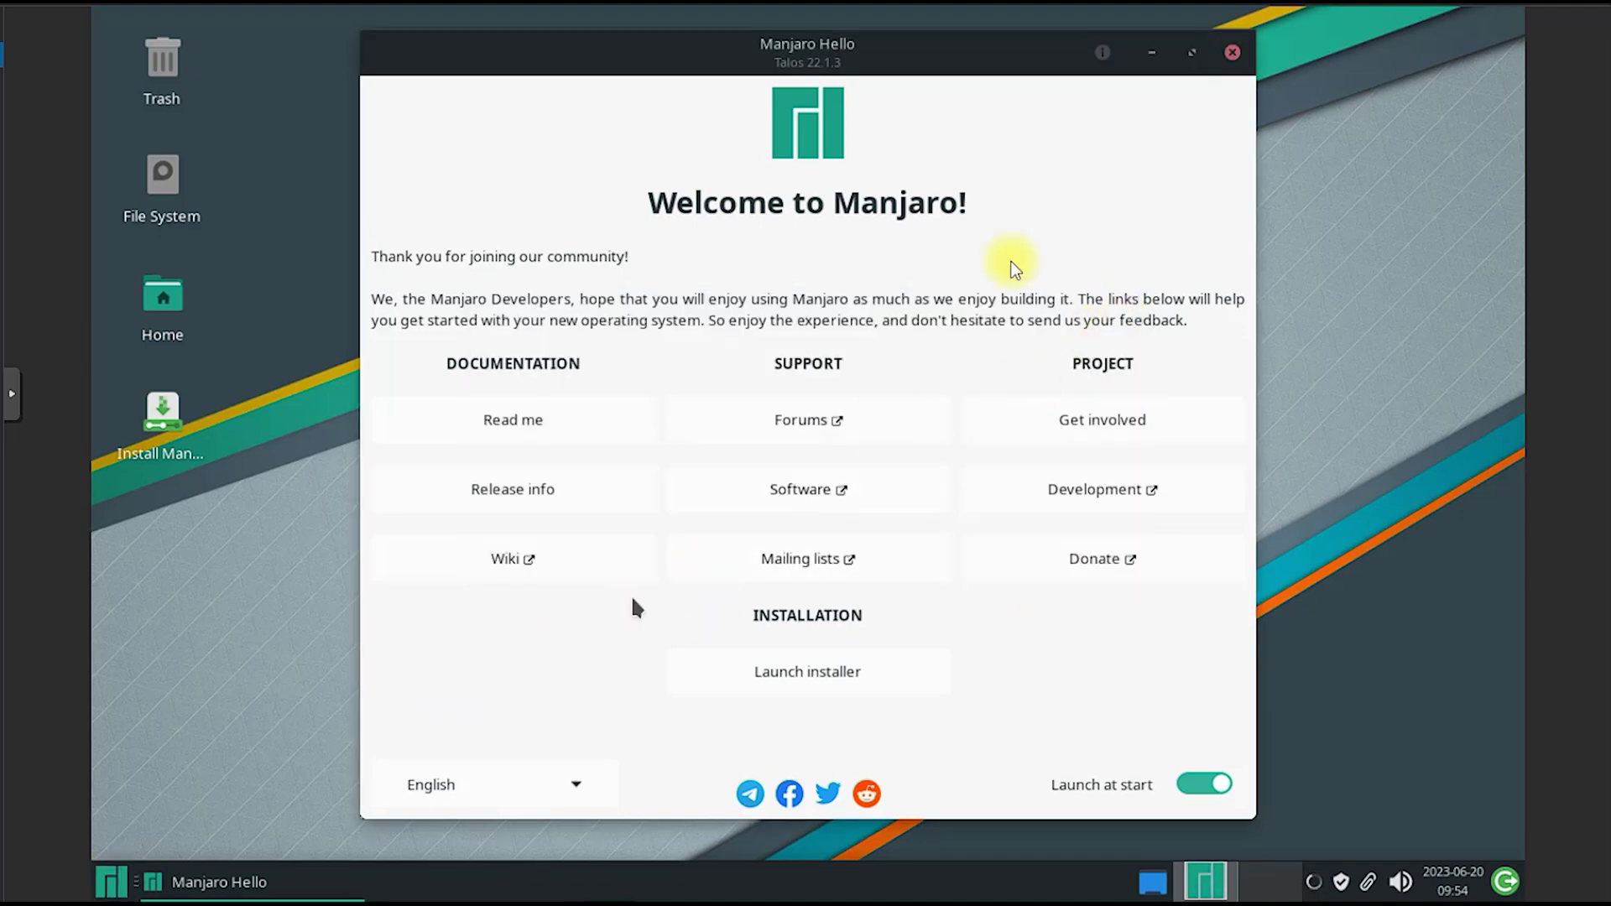
pyautogui.click(1231, 57)
# Step: Review About Xfce's system details (Xfce 4.18, kernel 6.1.30) and close the window
pyautogui.click(111, 881)
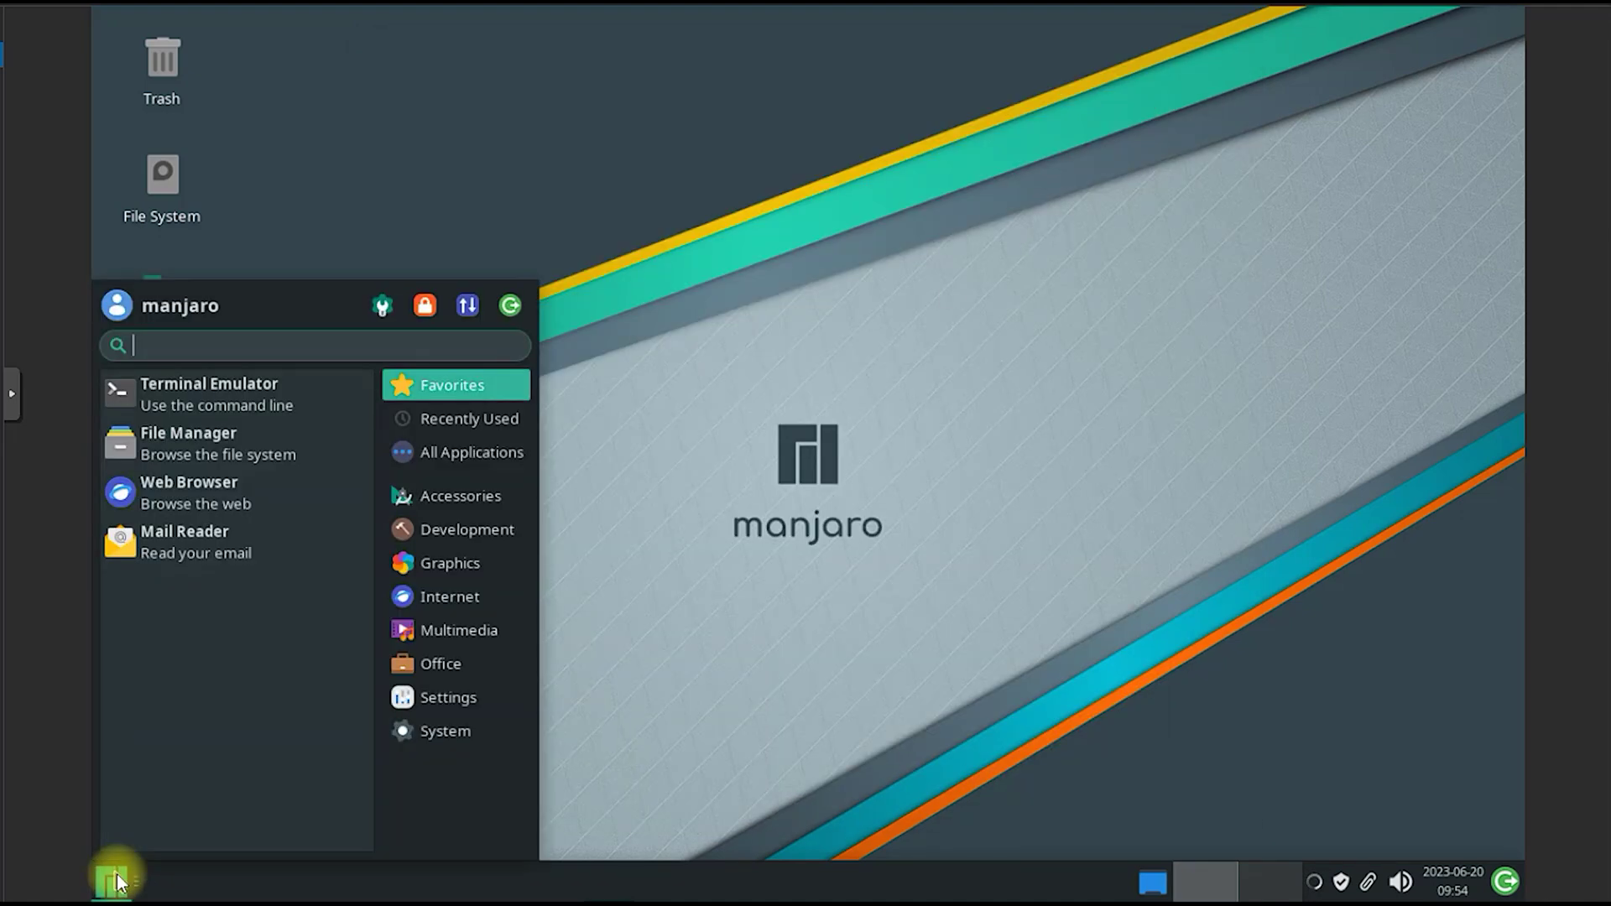
pyautogui.write('about')
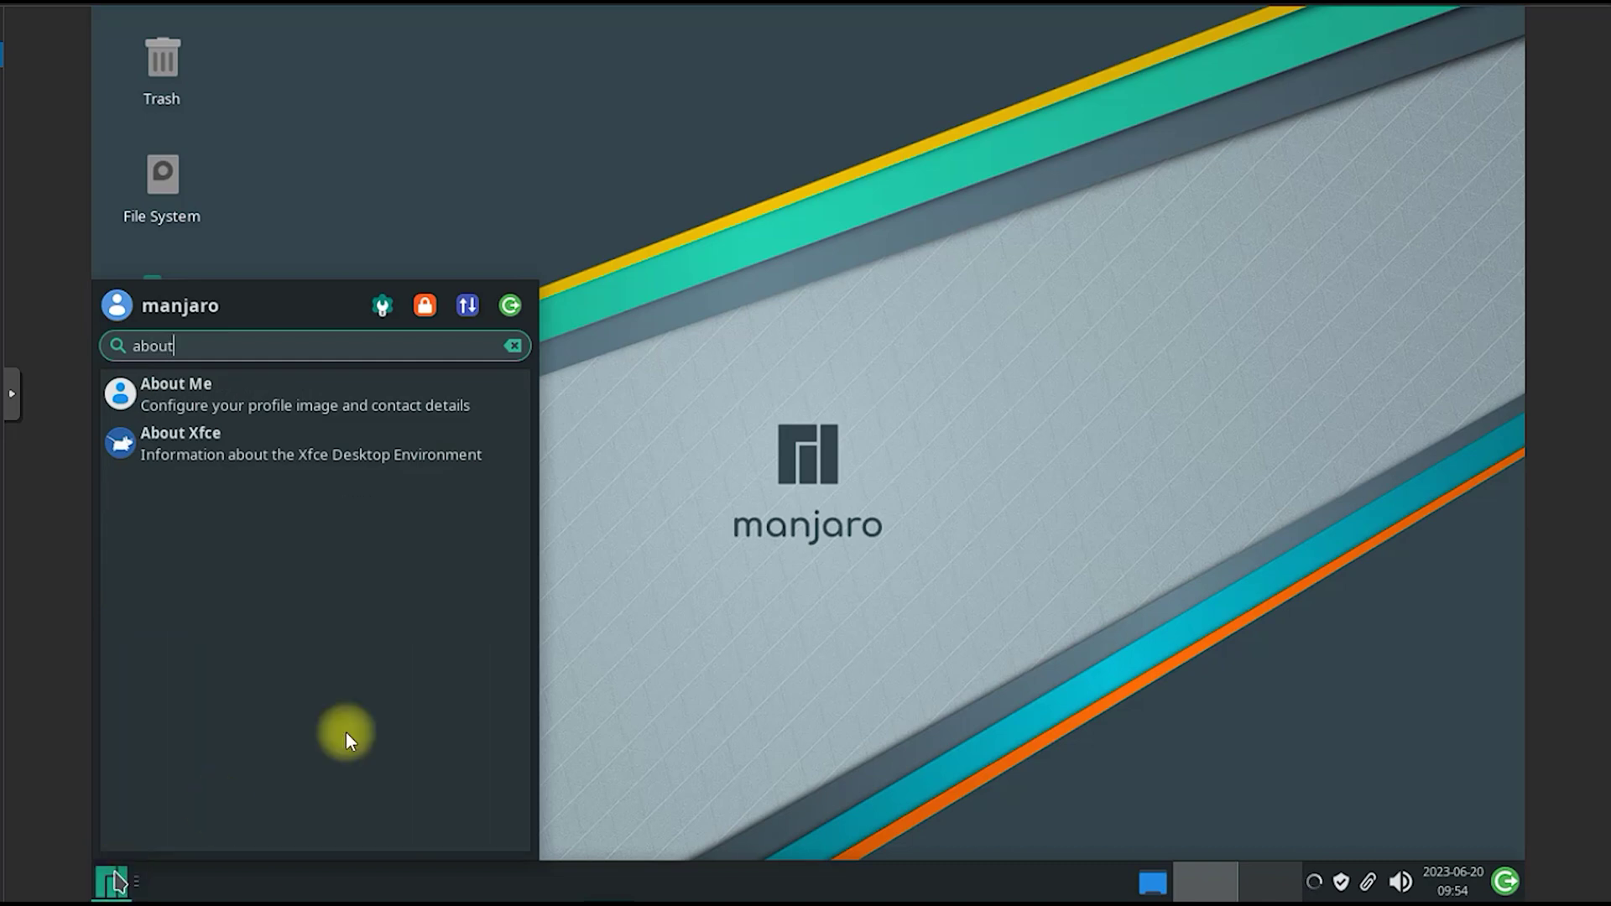
pyautogui.click(306, 441)
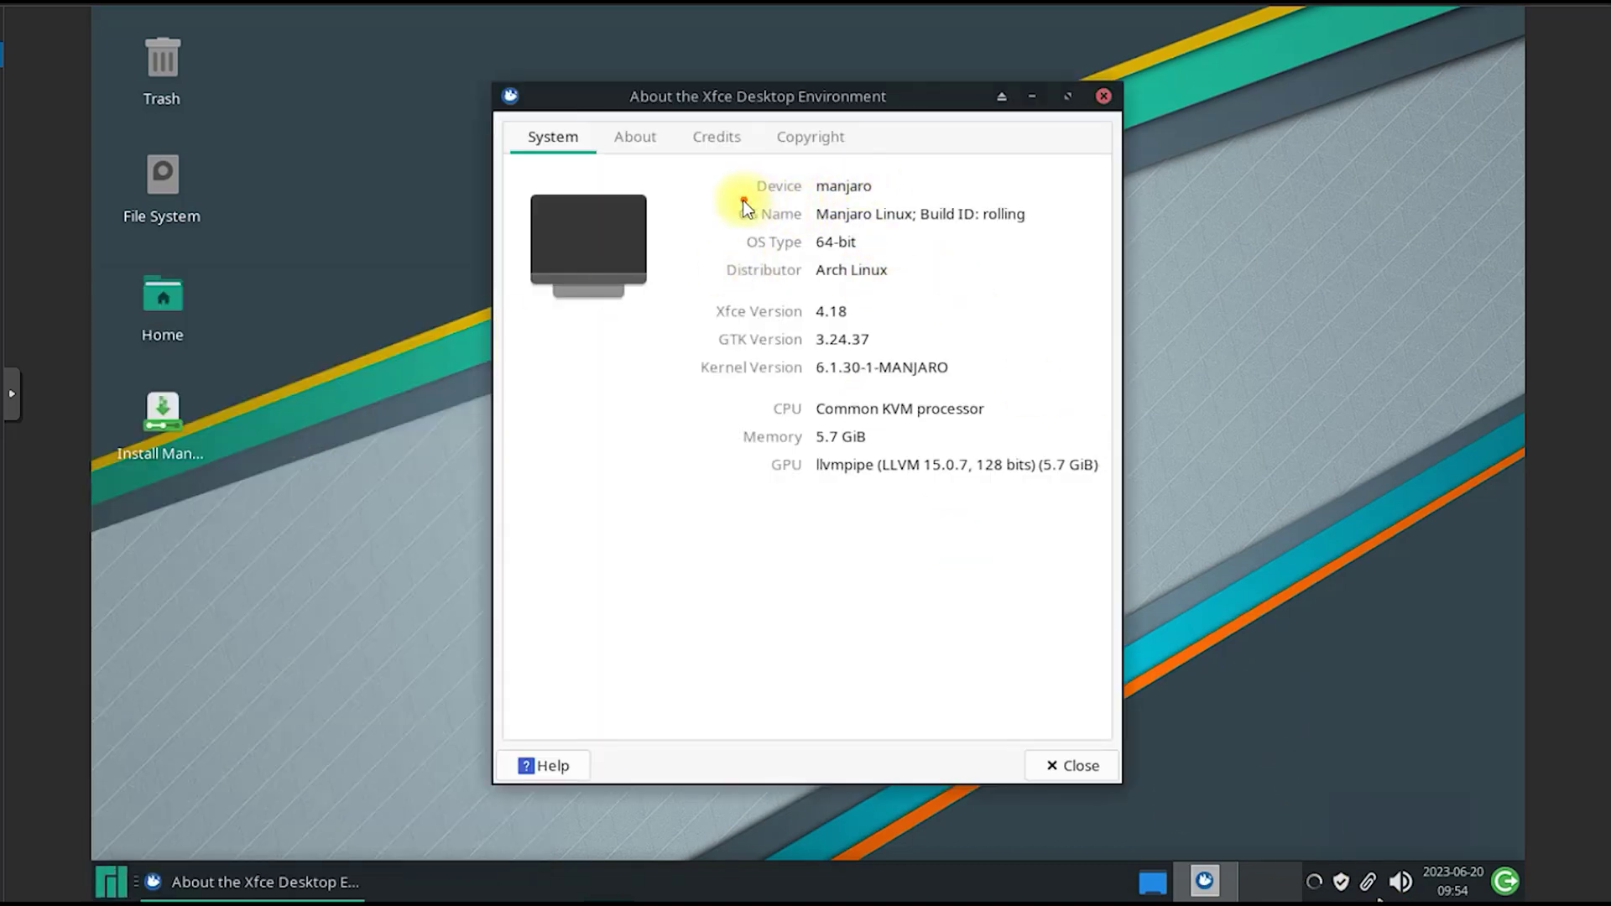
pyautogui.moveTo(743, 200); pyautogui.dragTo(879, 210)
pyautogui.moveTo(717, 333); pyautogui.dragTo(890, 385)
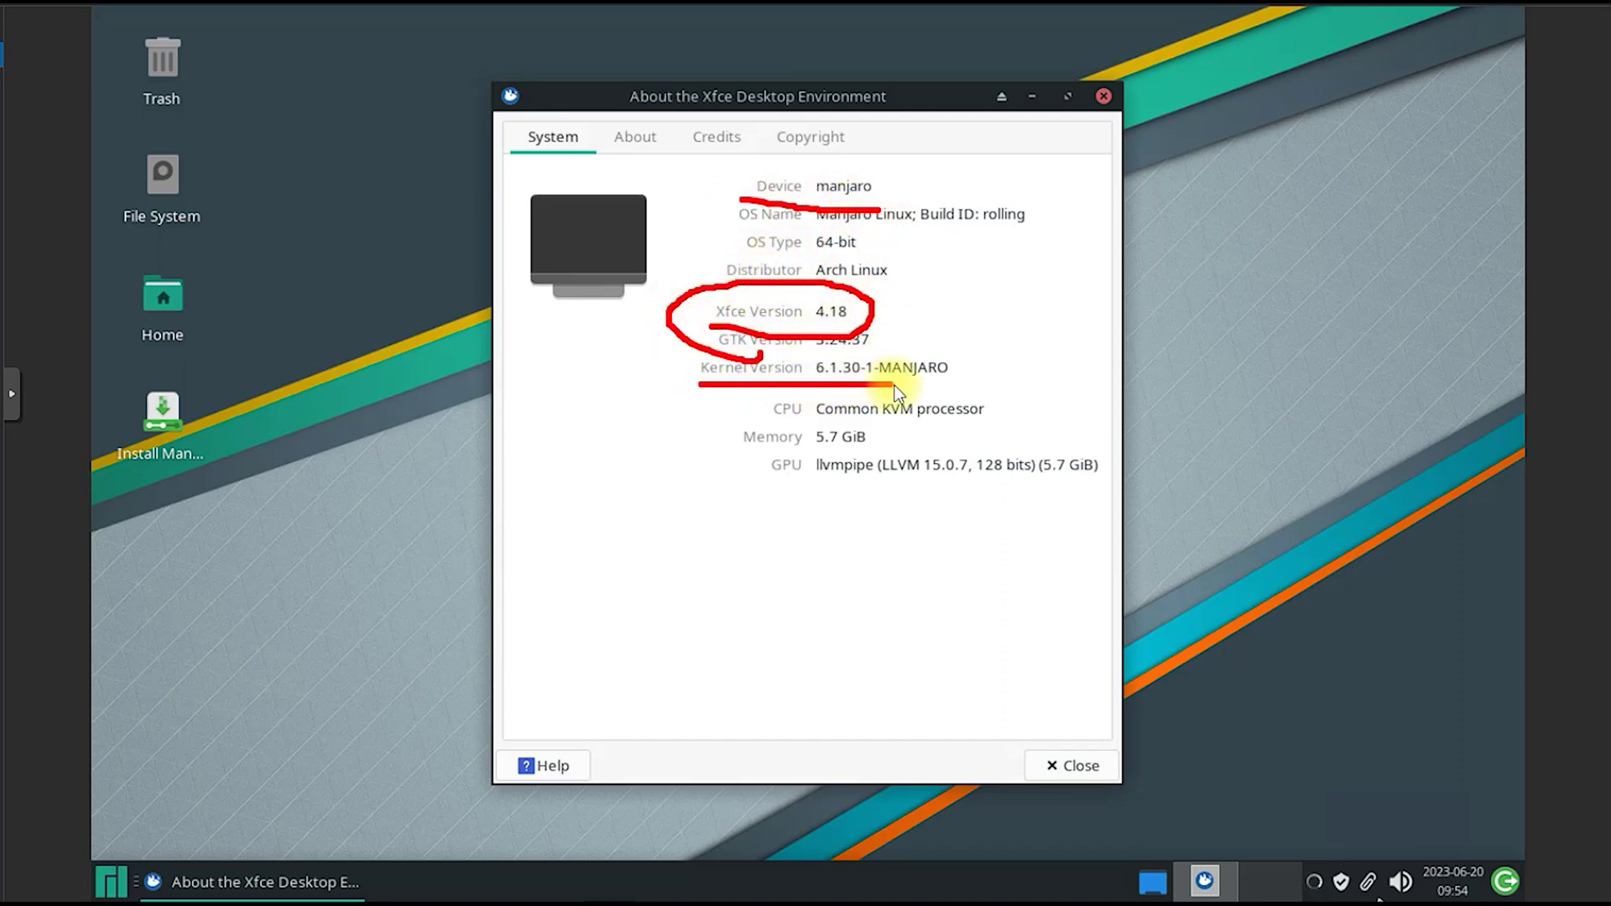
pyautogui.moveTo(806, 351)
pyautogui.mouseDown()
pyautogui.moveTo(806, 379)
pyautogui.moveTo(759, 422)
pyautogui.moveTo(974, 427)
pyautogui.moveTo(838, 388)
pyautogui.mouseUp()
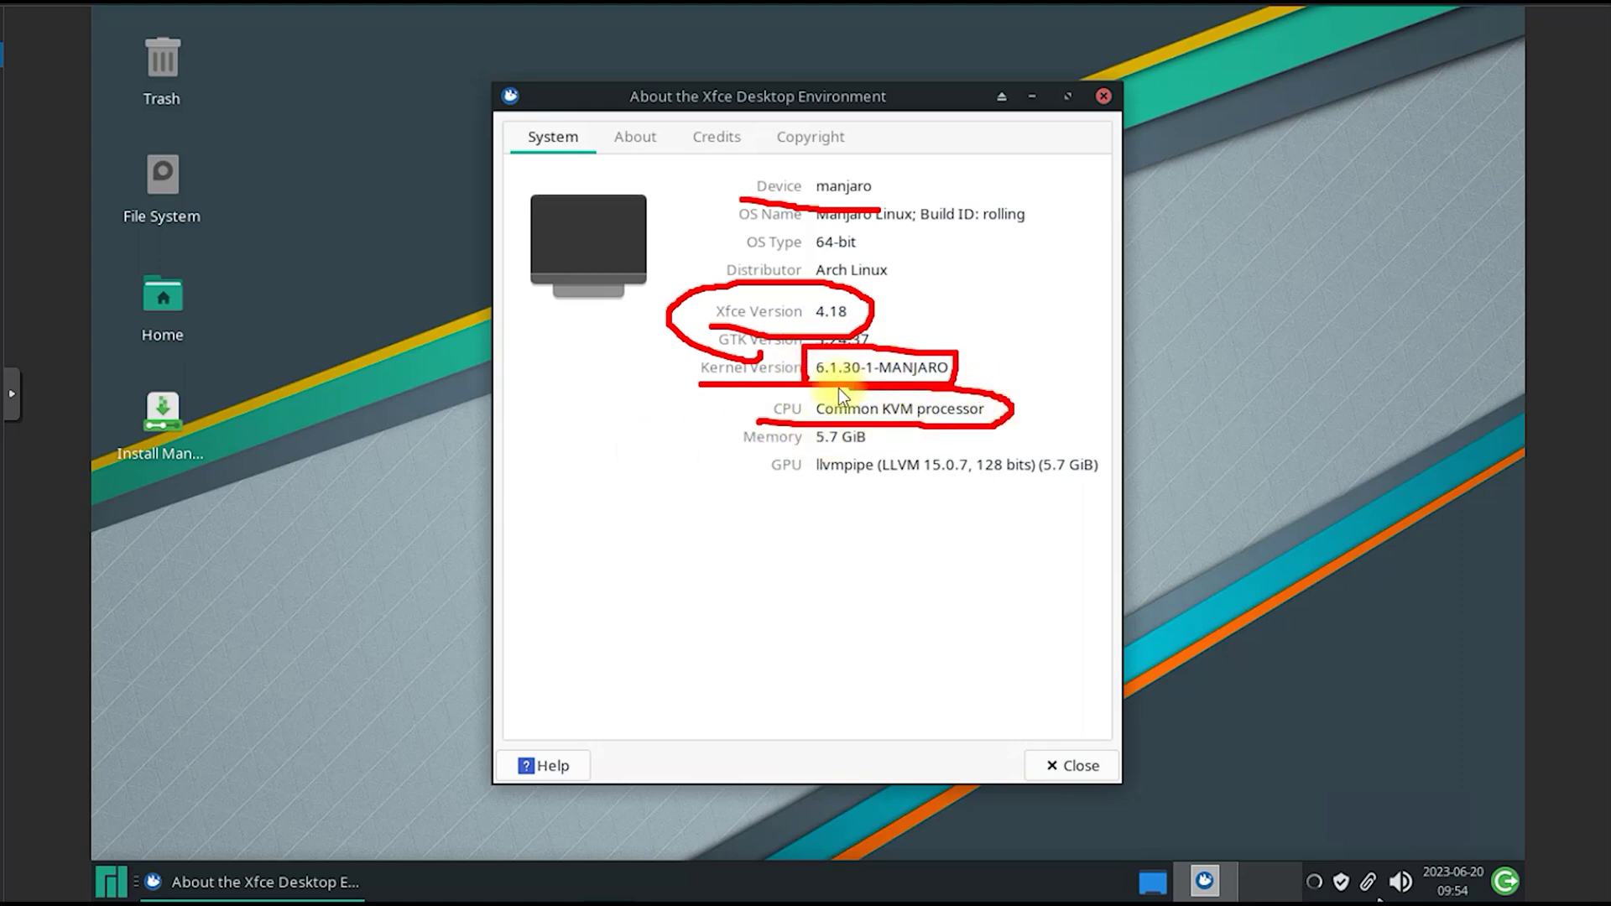
pyautogui.click(1310, 881)
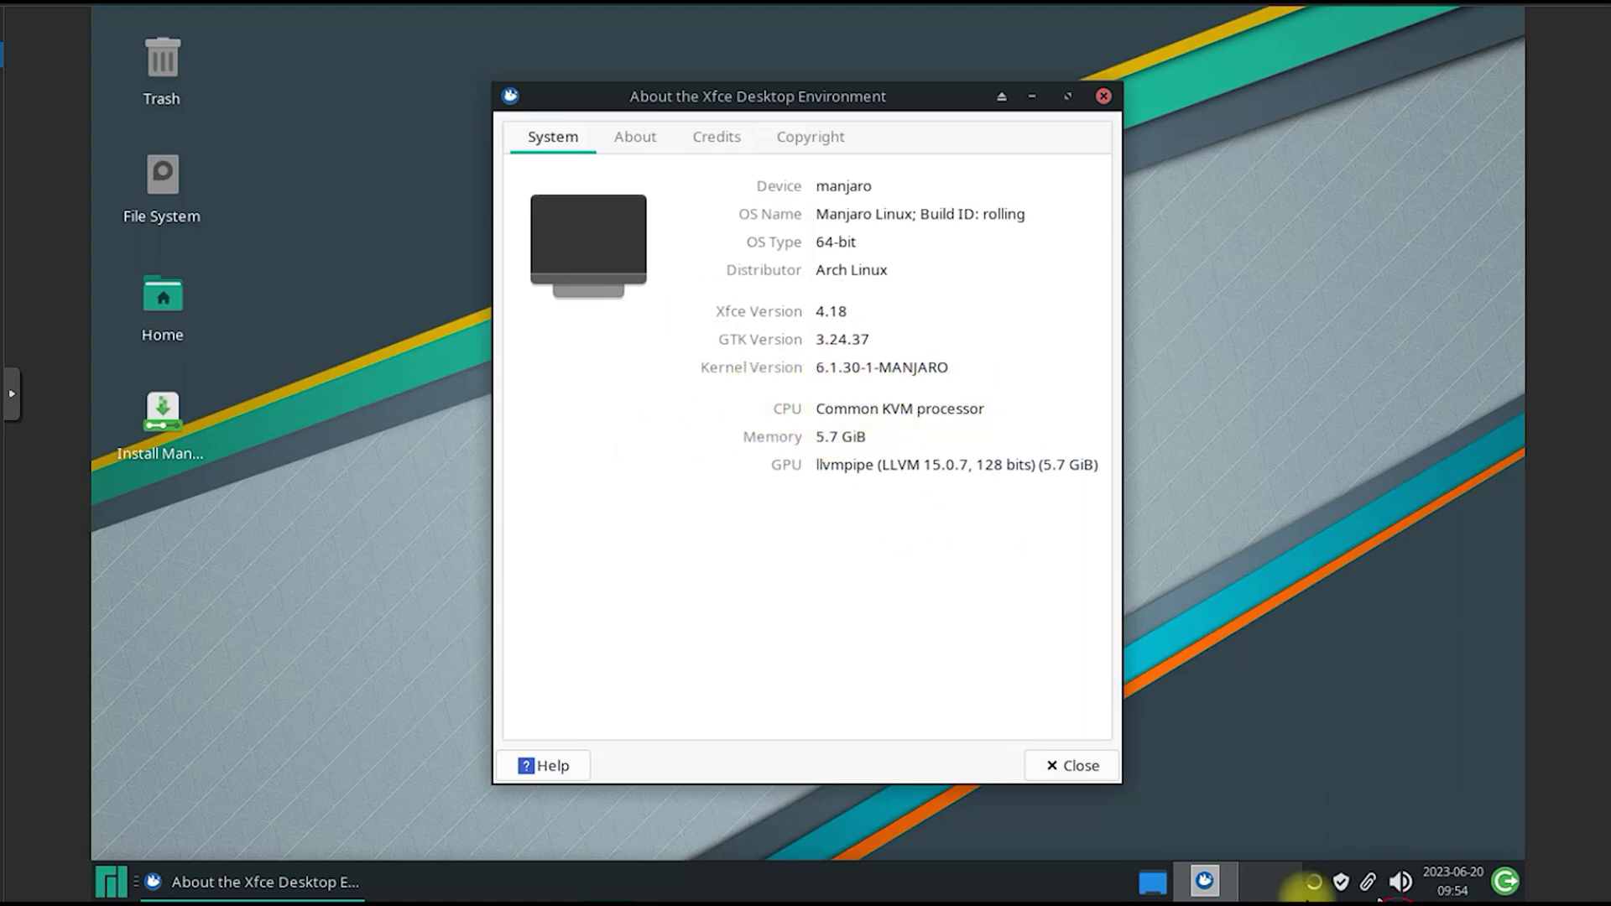
pyautogui.click(1103, 95)
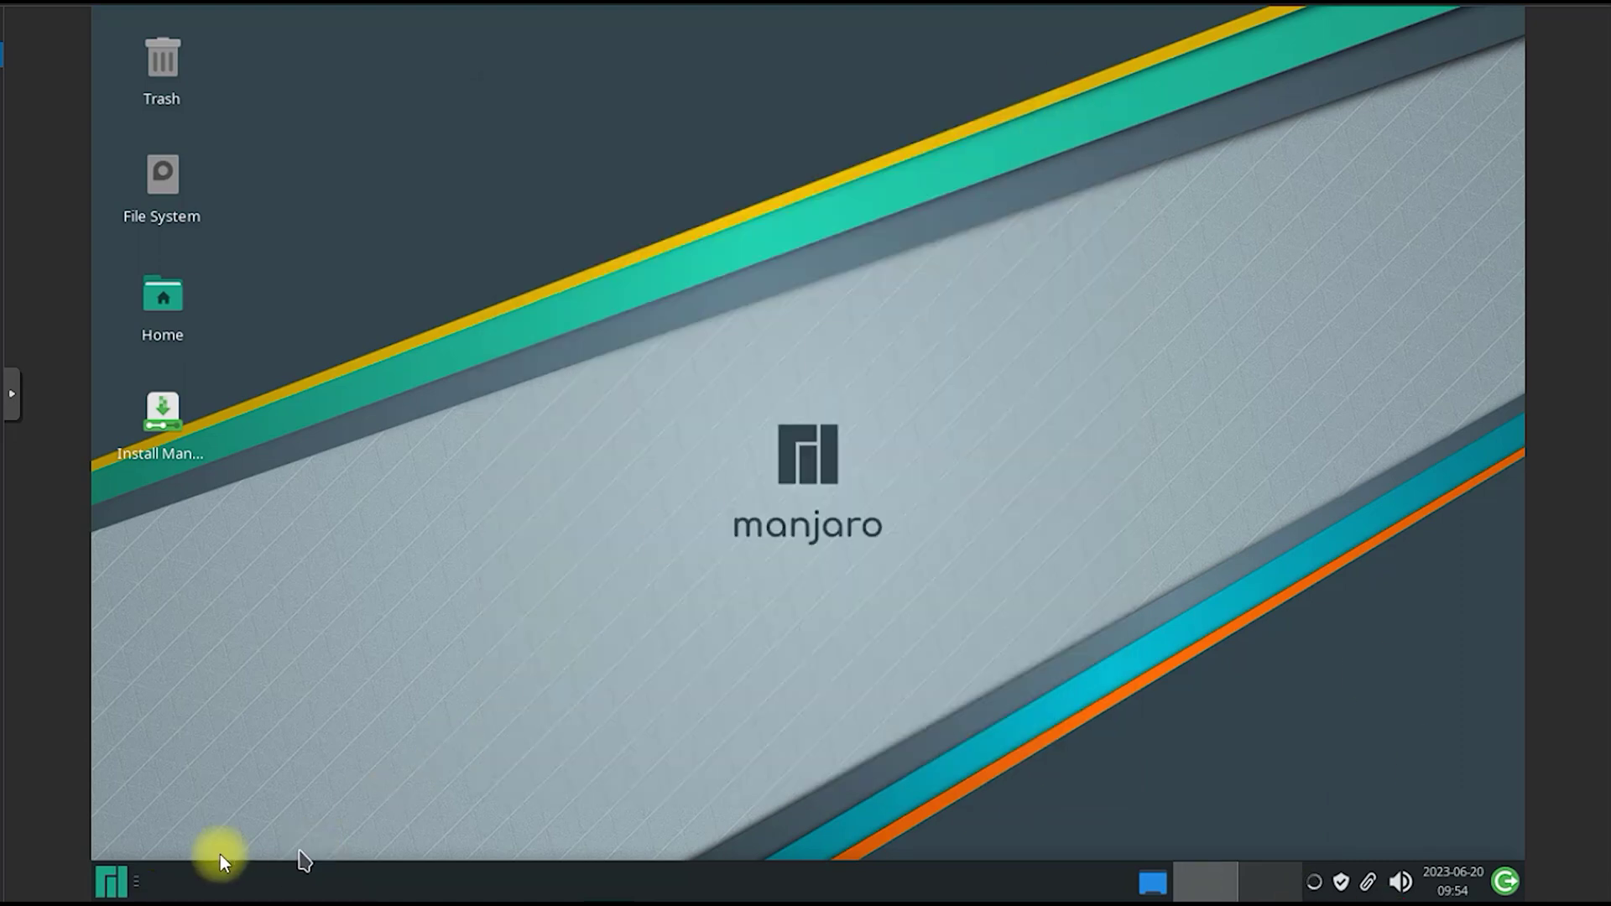
pyautogui.click(1401, 881)
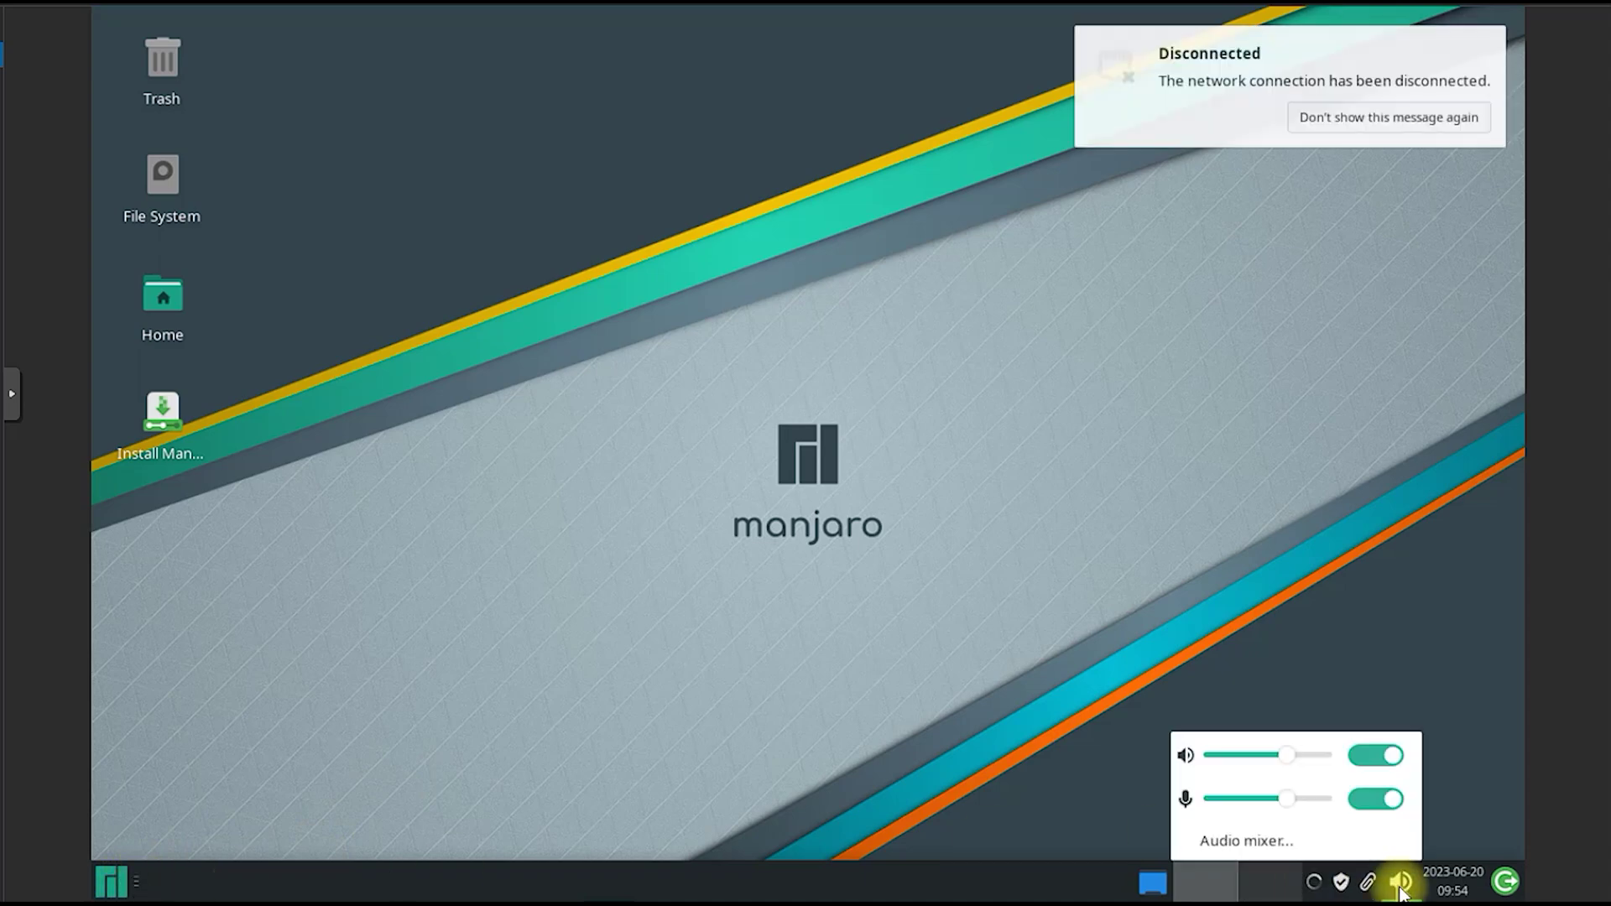
pyautogui.click(1506, 881)
pyautogui.click(936, 595)
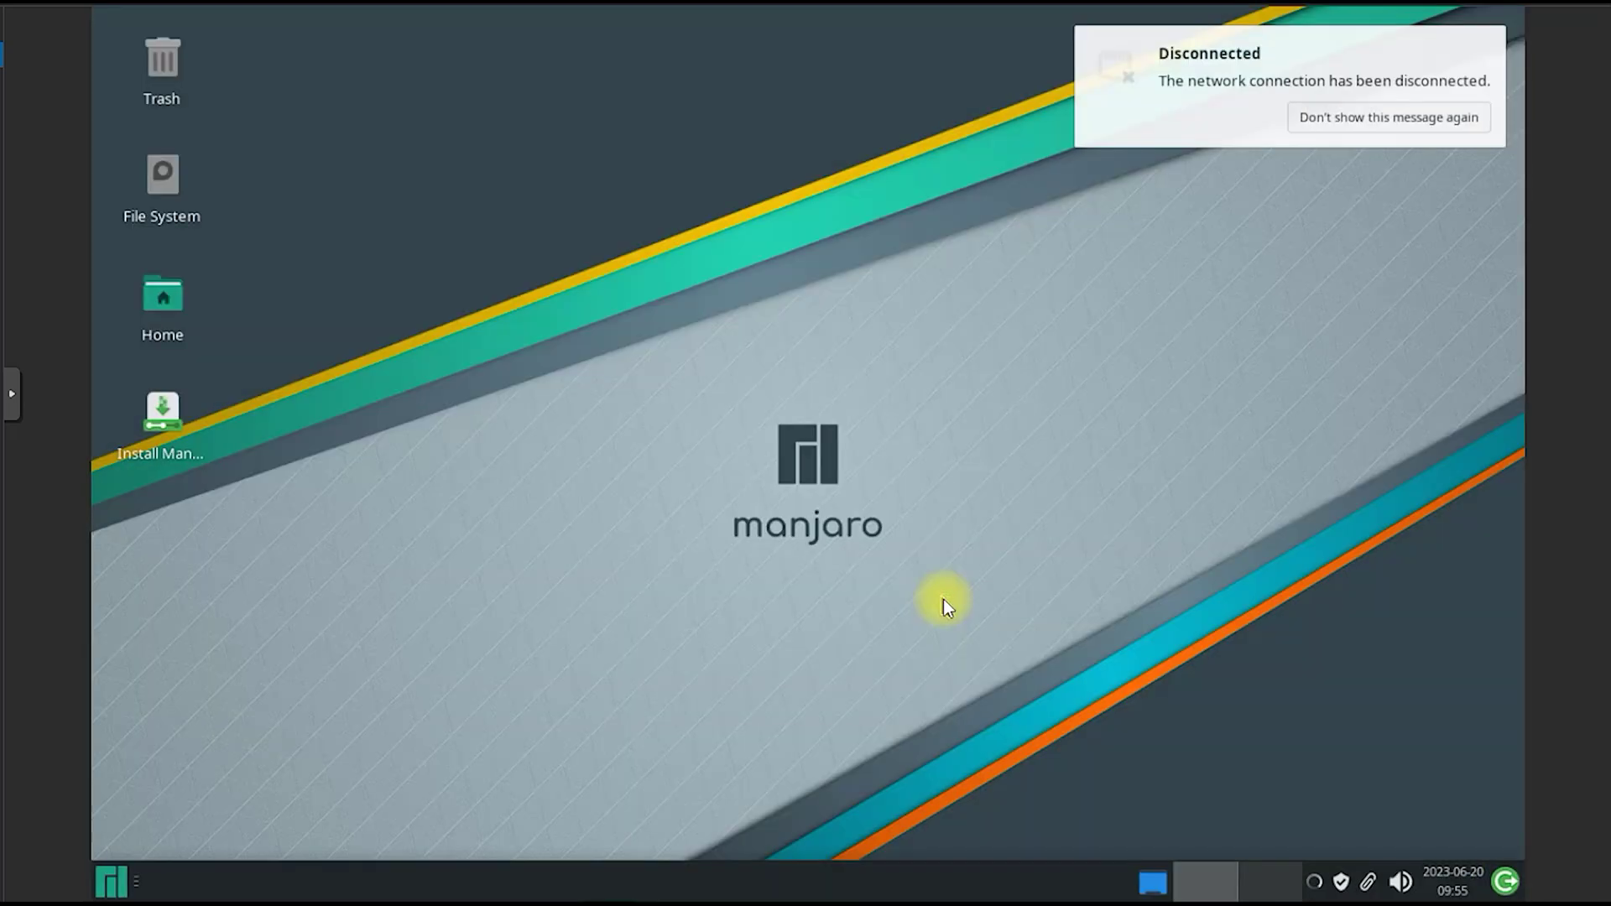
pyautogui.click(1454, 882)
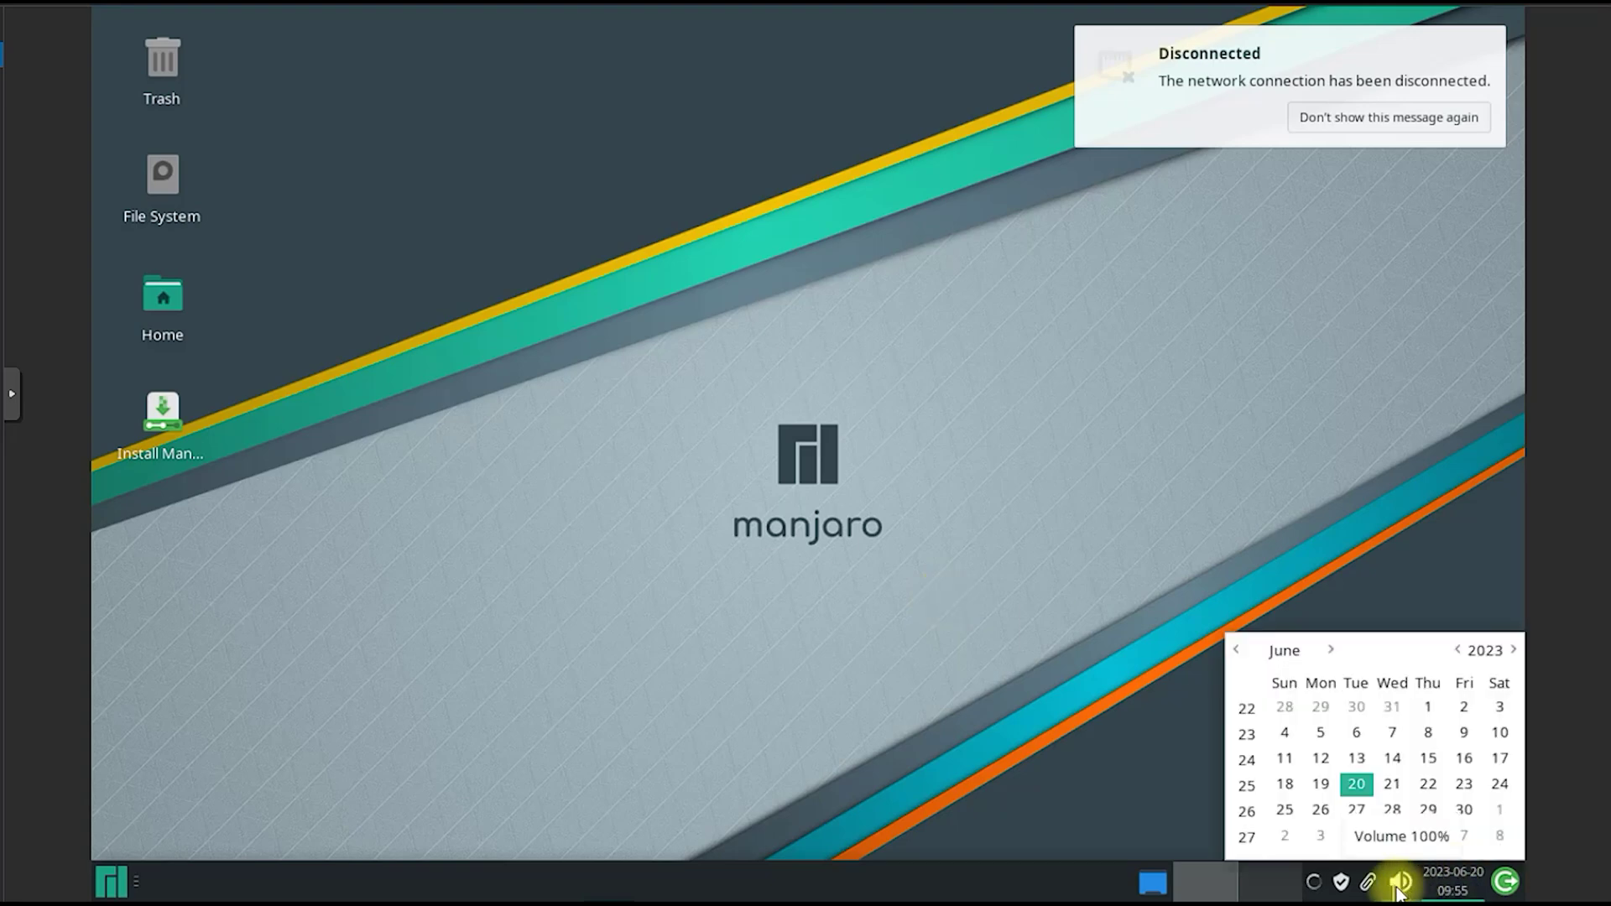
pyautogui.click(1454, 881)
pyautogui.click(1371, 881)
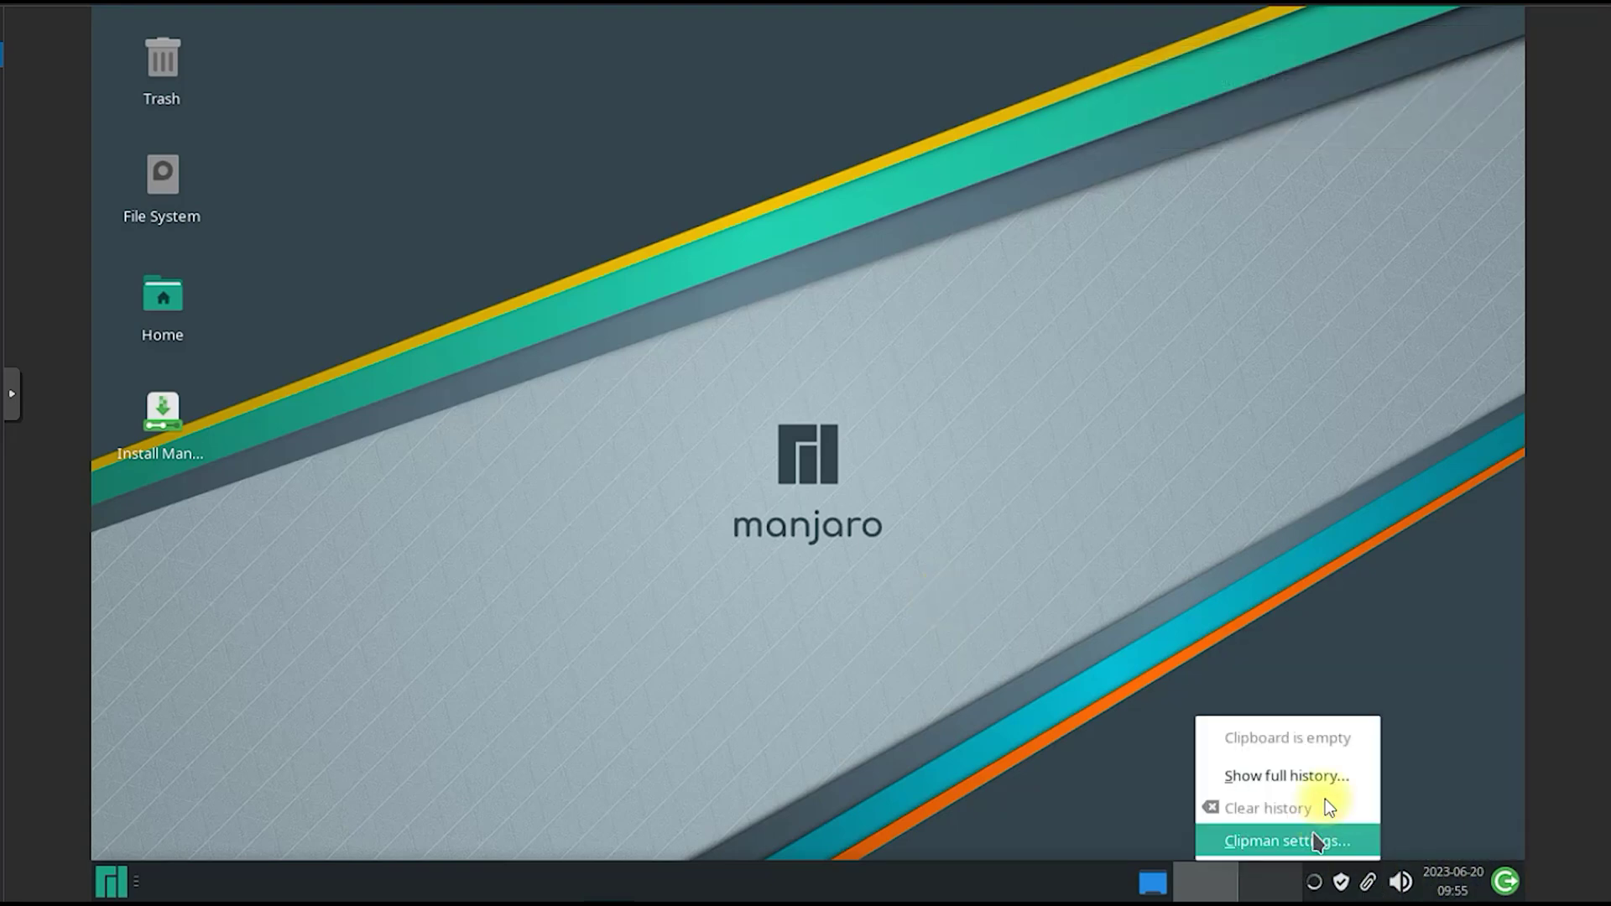
pyautogui.click(1343, 882)
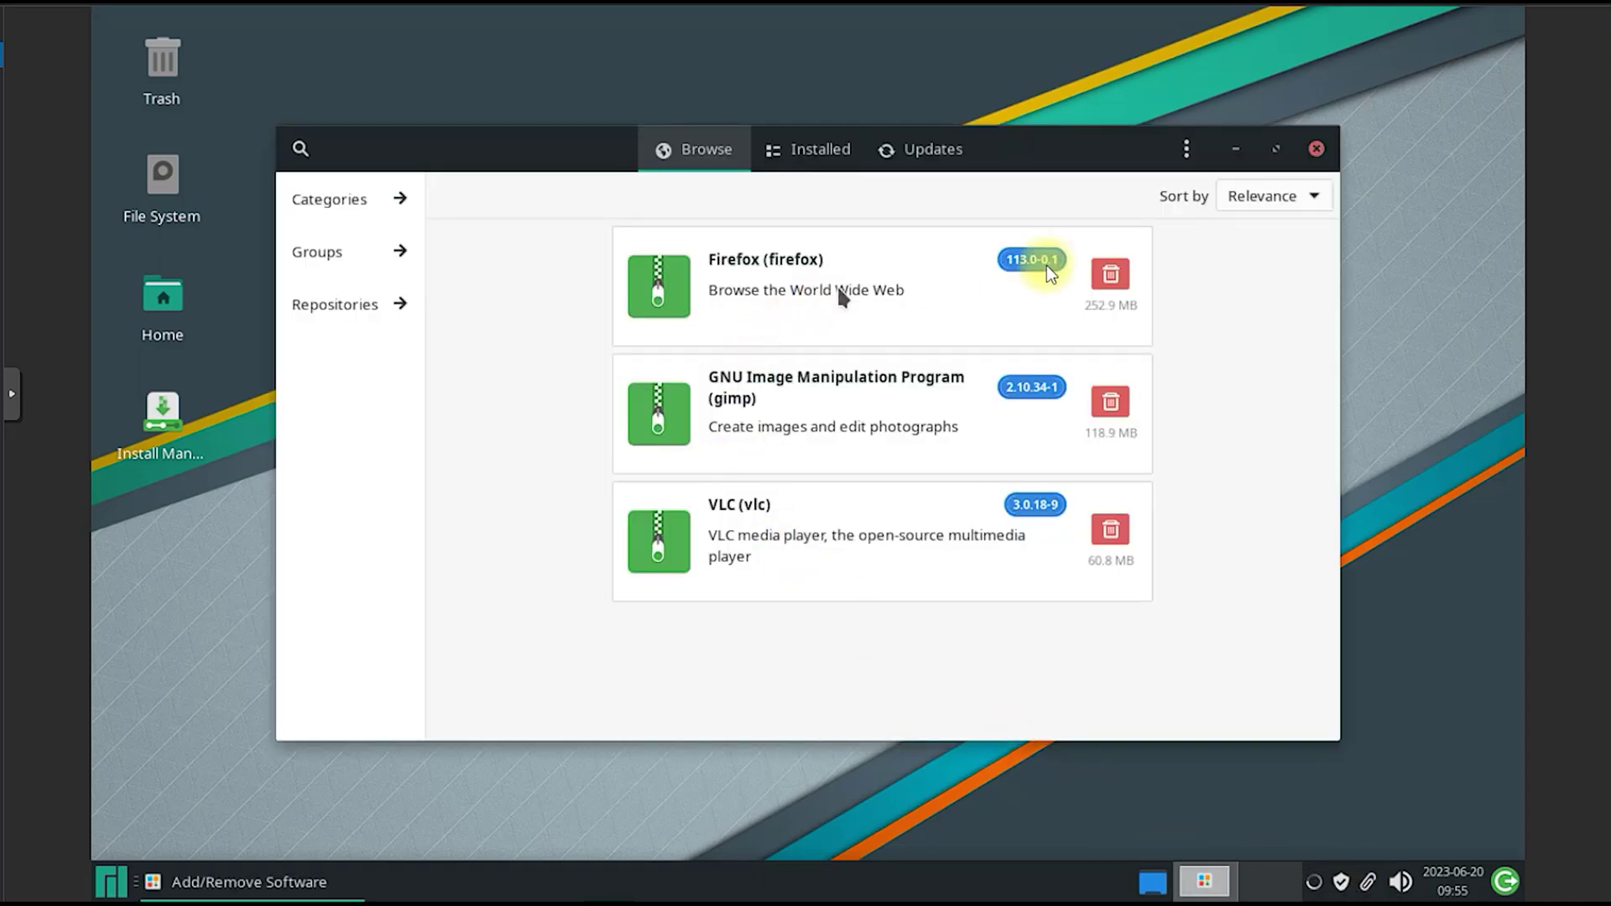
# Step: View Pamac's Installed list, check Updates, dismiss the database sync error, and close Pamac
pyautogui.click(823, 148)
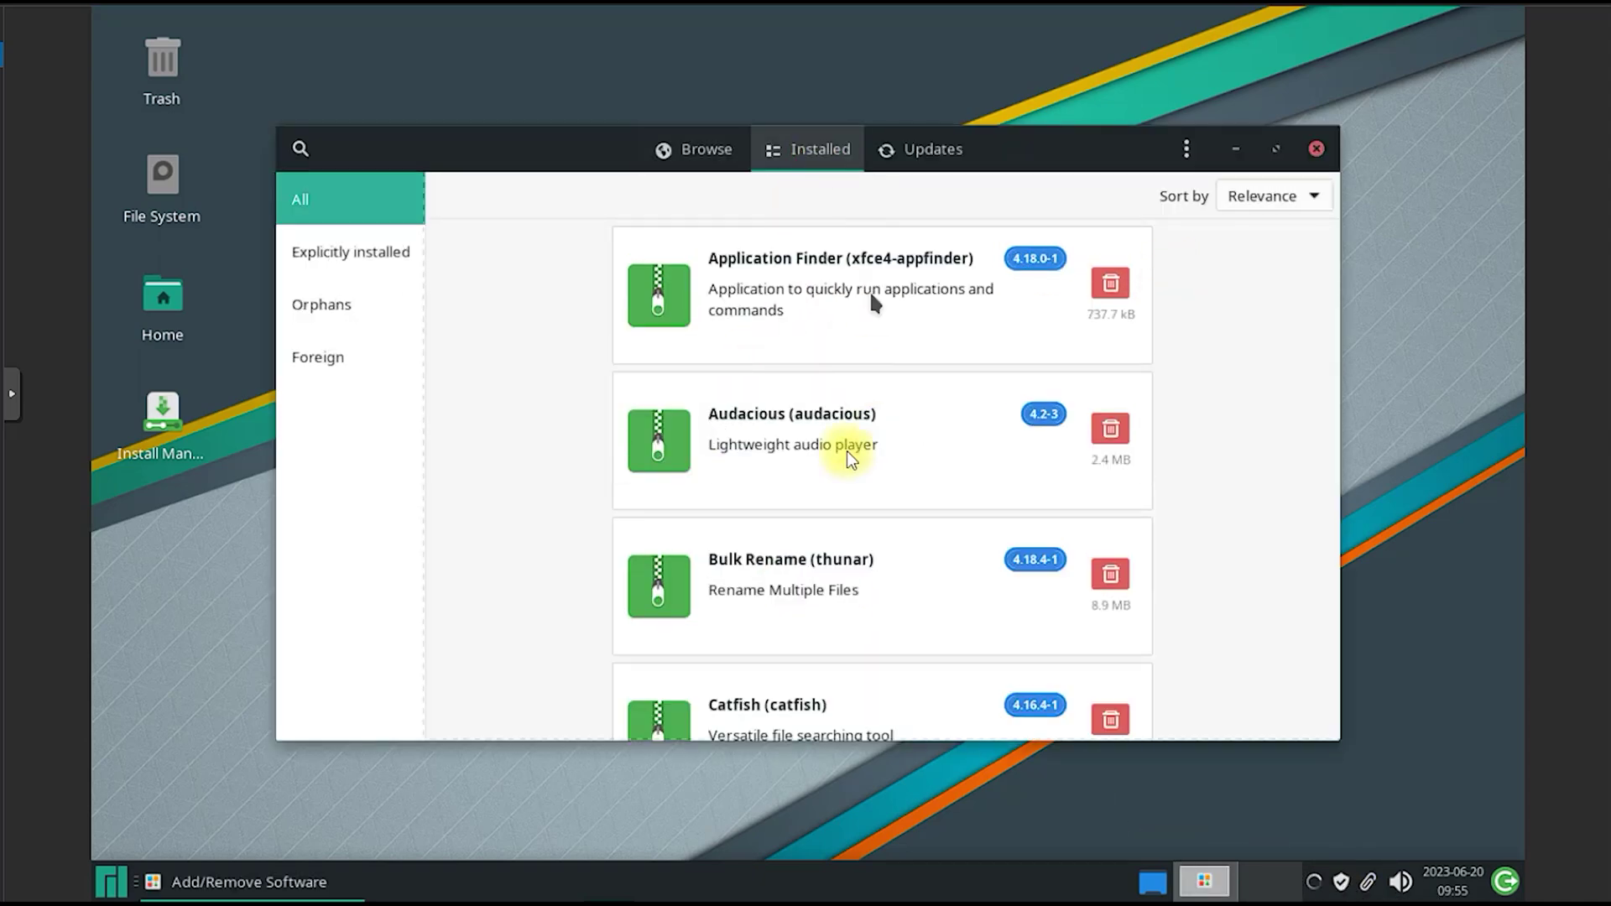
pyautogui.scroll(-2, 856, 510)
pyautogui.scroll(-1, 855, 510)
pyautogui.scroll(-2, 855, 510)
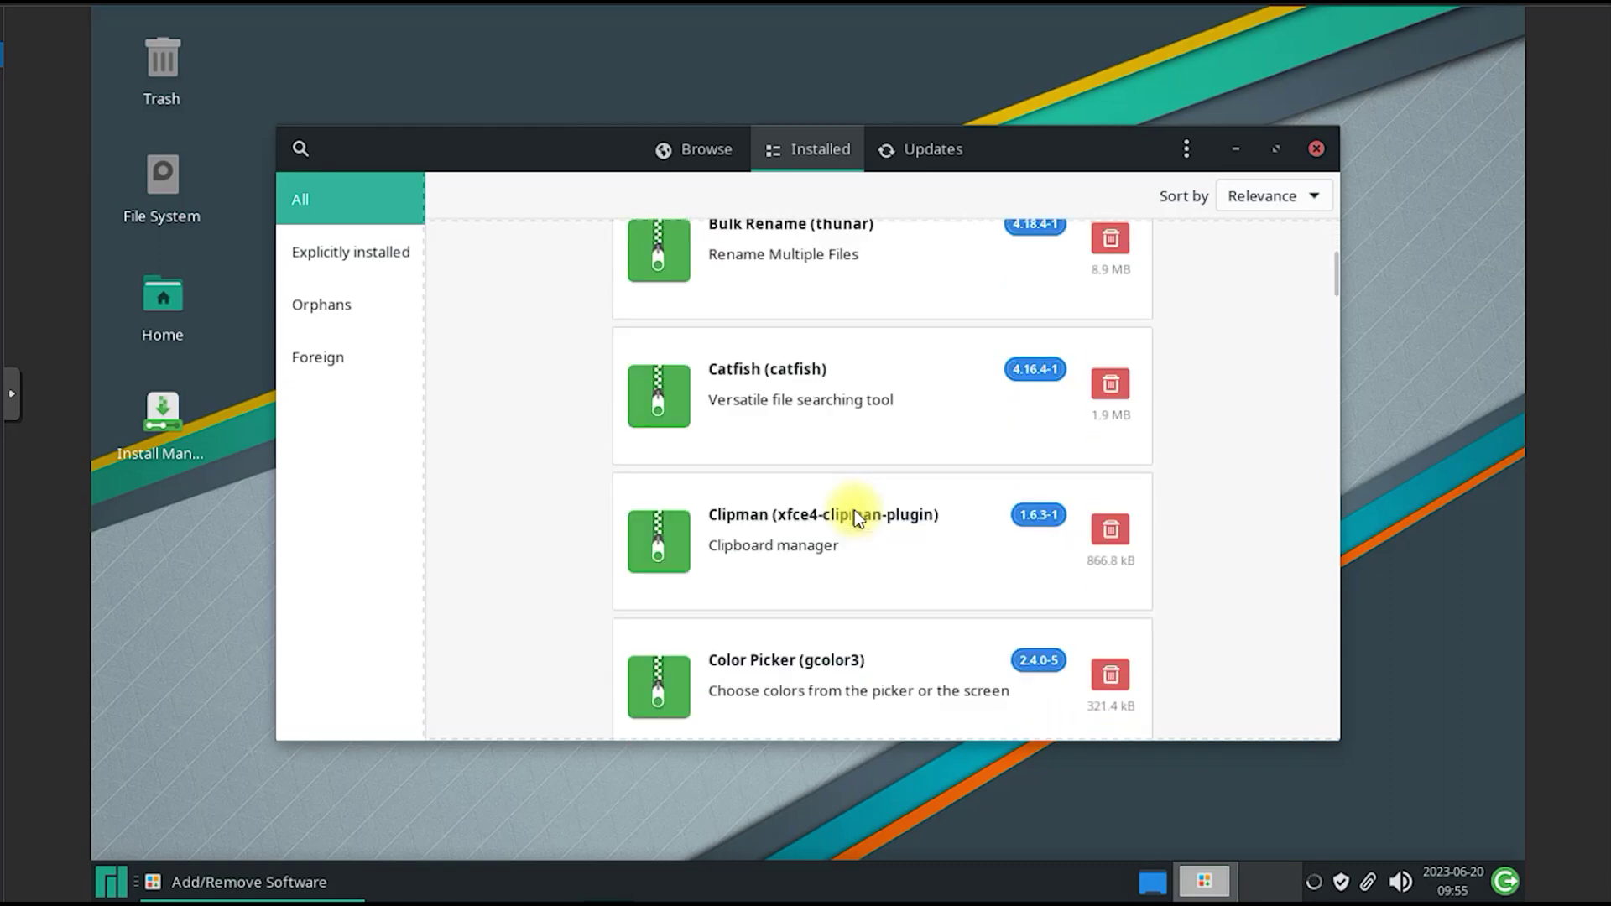
pyautogui.scroll(-2, 854, 510)
pyautogui.scroll(-1, 854, 510)
pyautogui.click(934, 148)
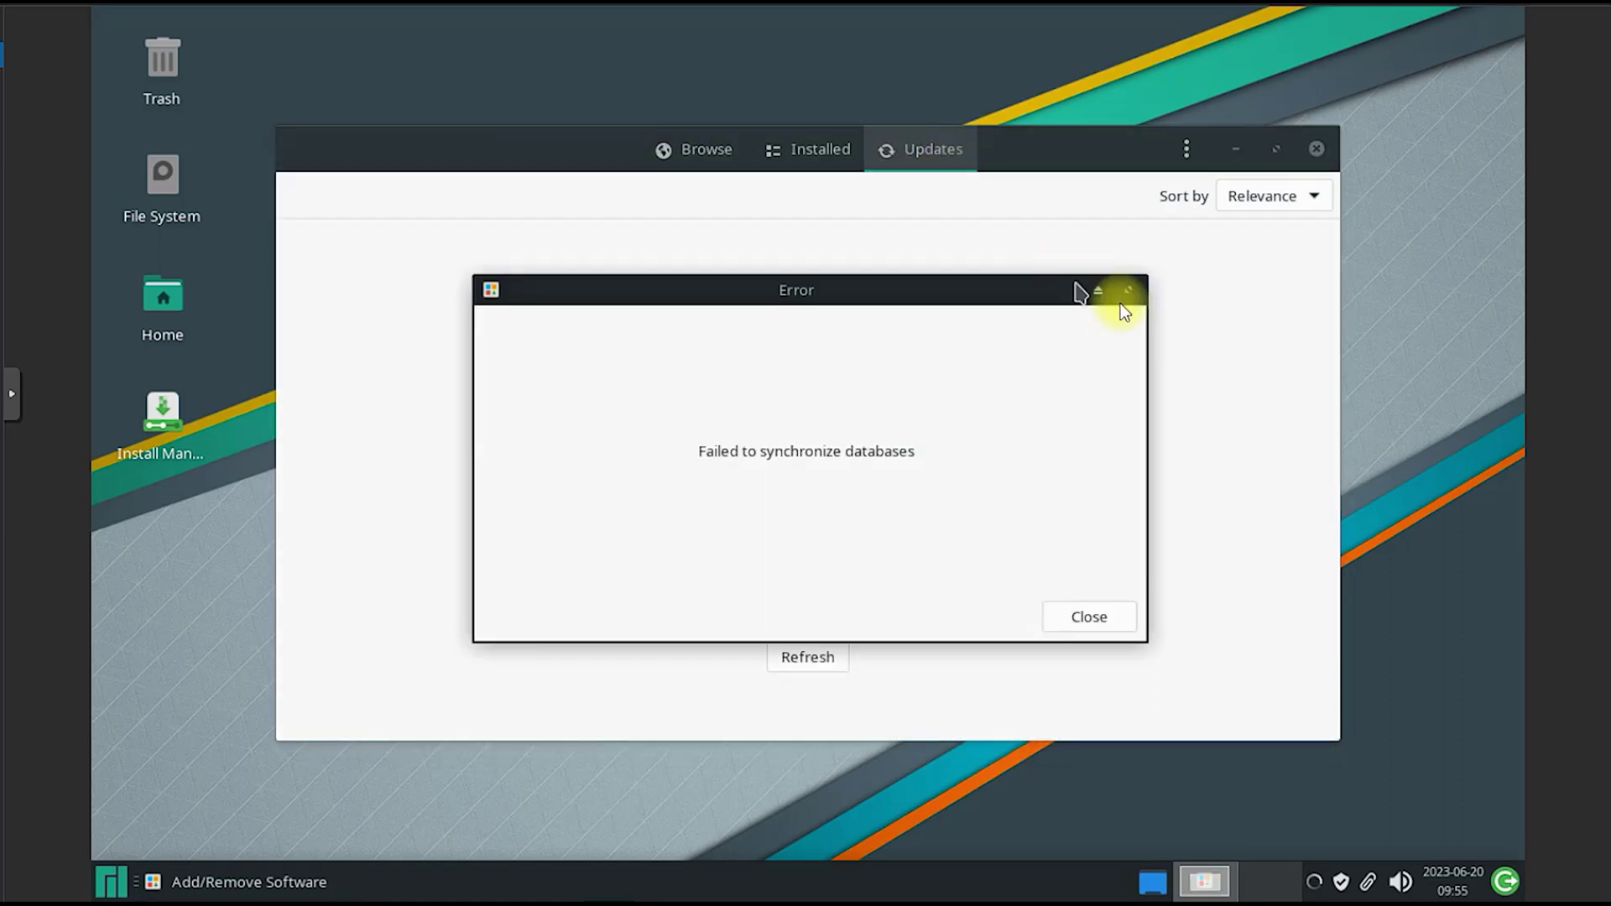
pyautogui.click(1113, 615)
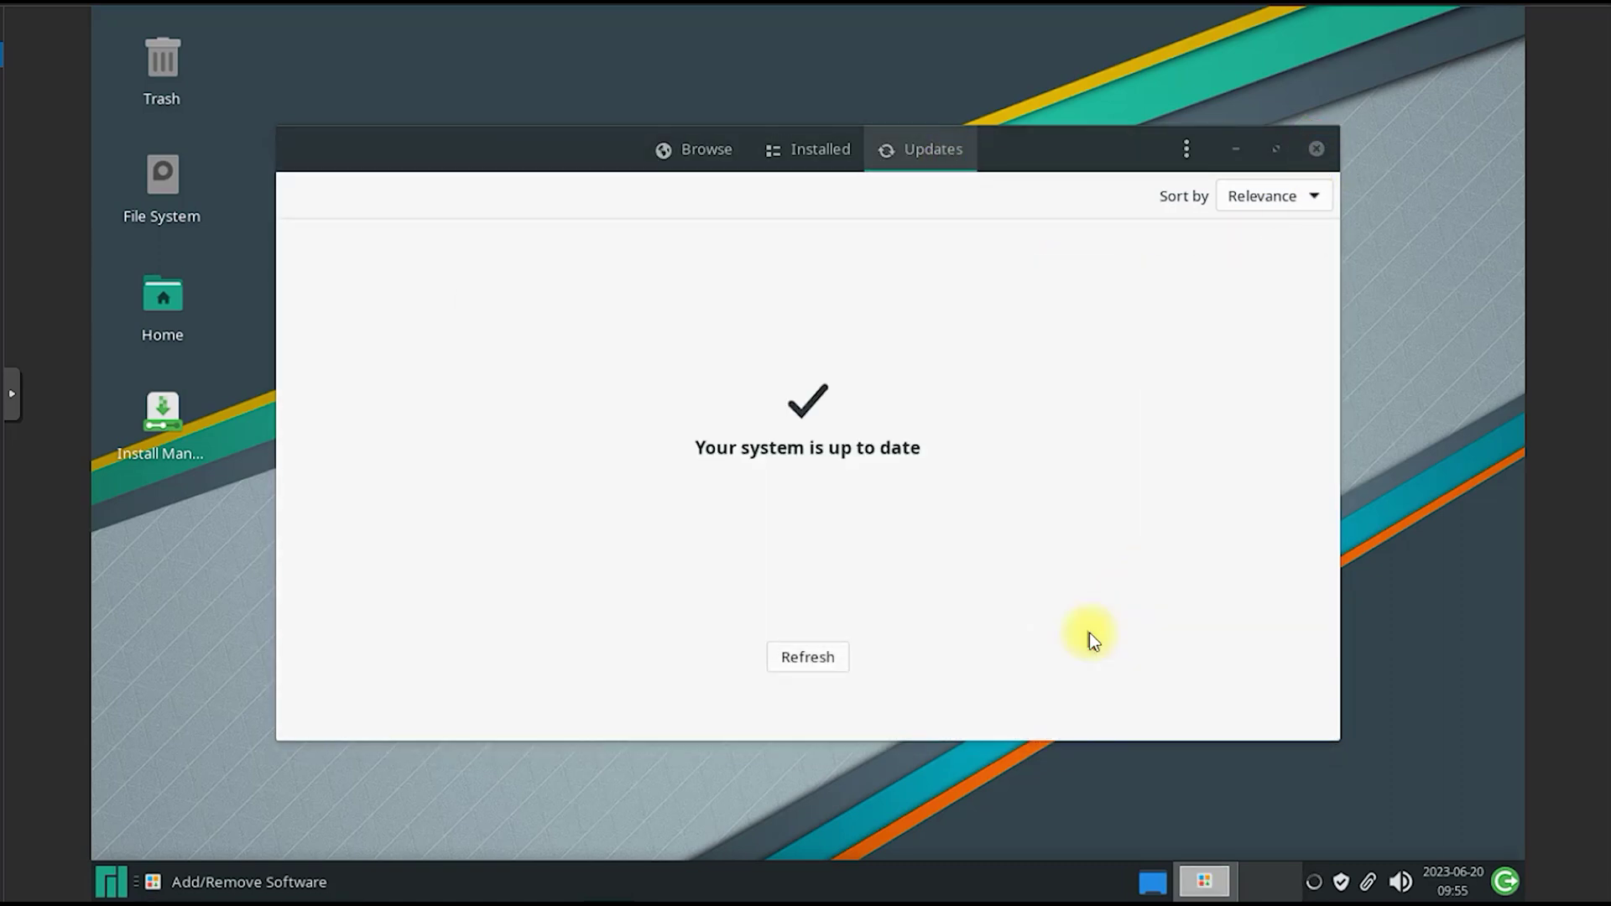
pyautogui.click(1318, 149)
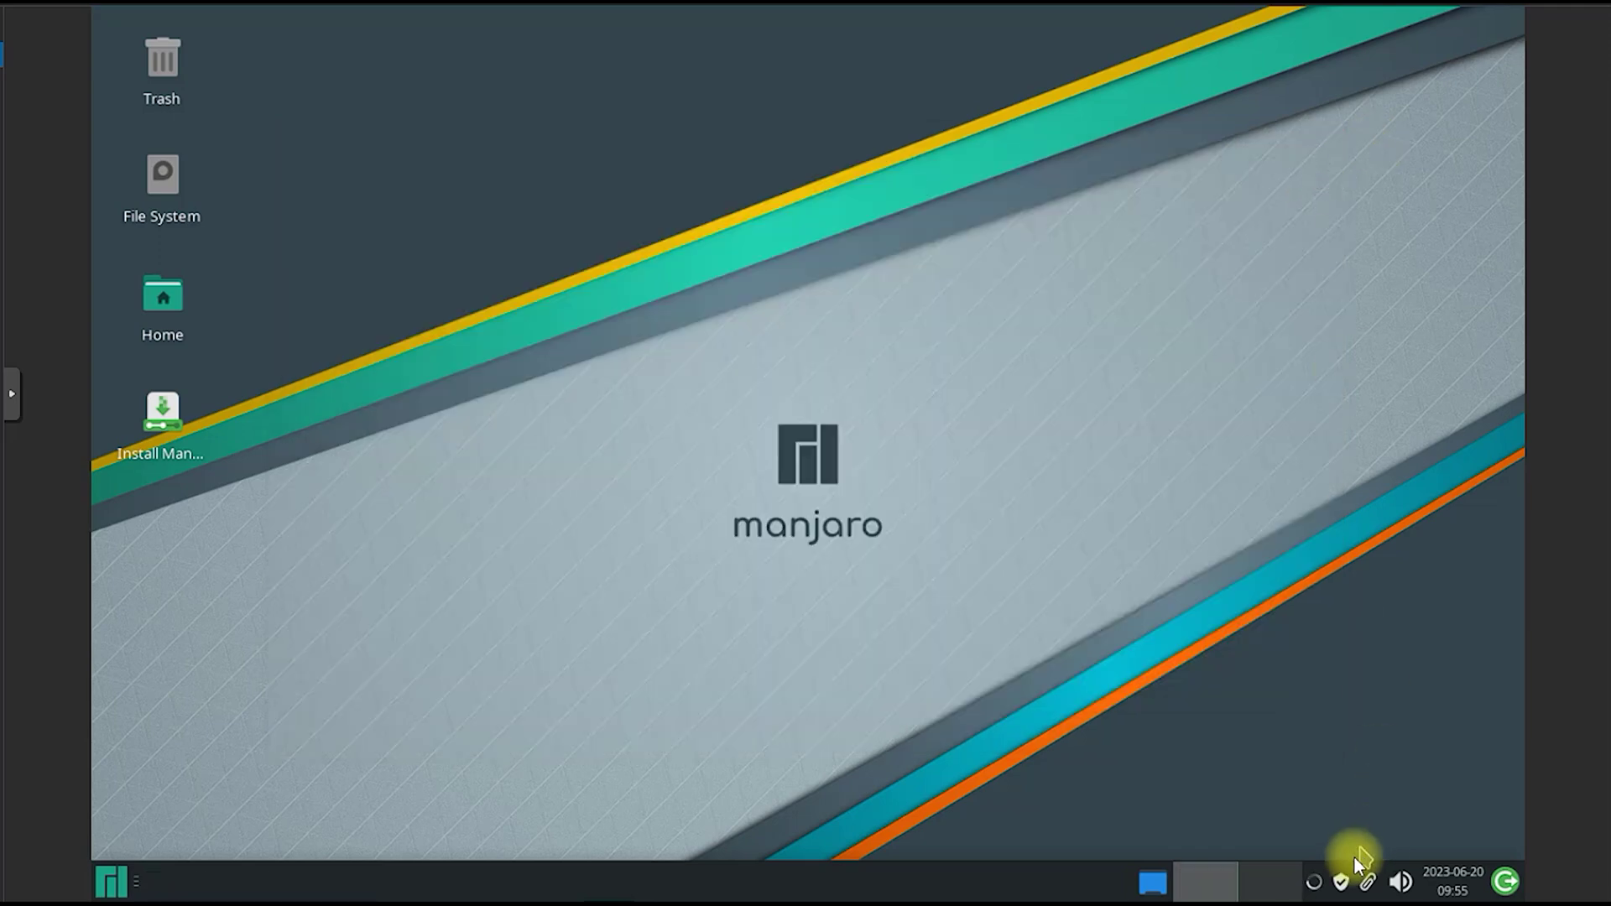
# Step: Disconnect the wired network and bring up the editor for Wired connection 1
pyautogui.rightClick(1315, 881)
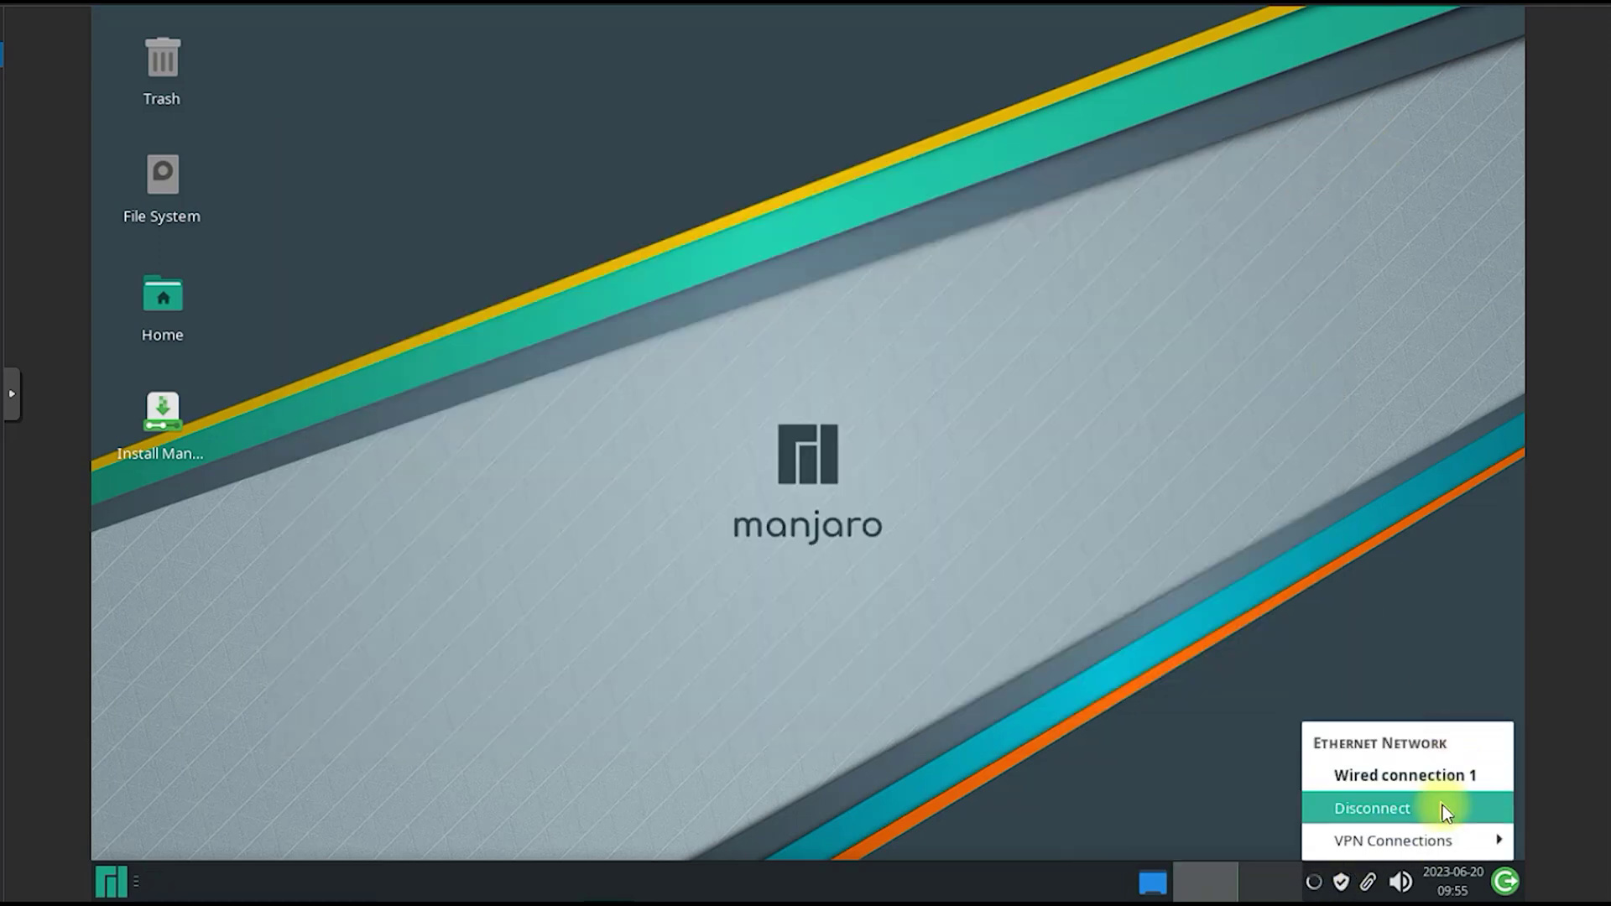
pyautogui.click(1372, 808)
pyautogui.click(1364, 117)
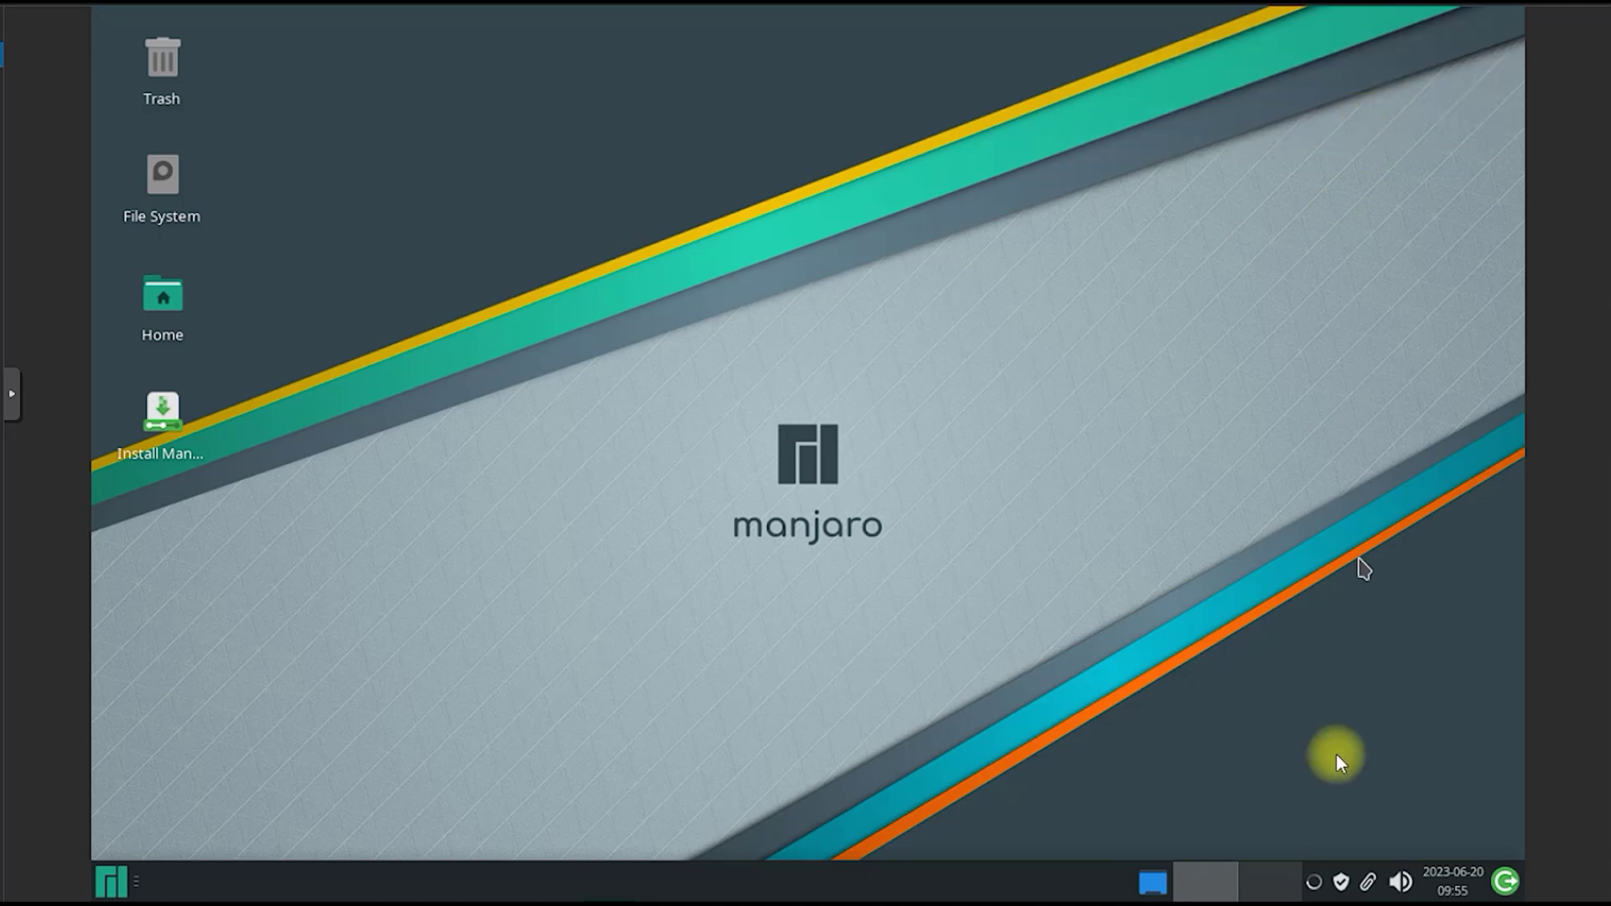
pyautogui.rightClick(1315, 881)
pyautogui.click(1259, 802)
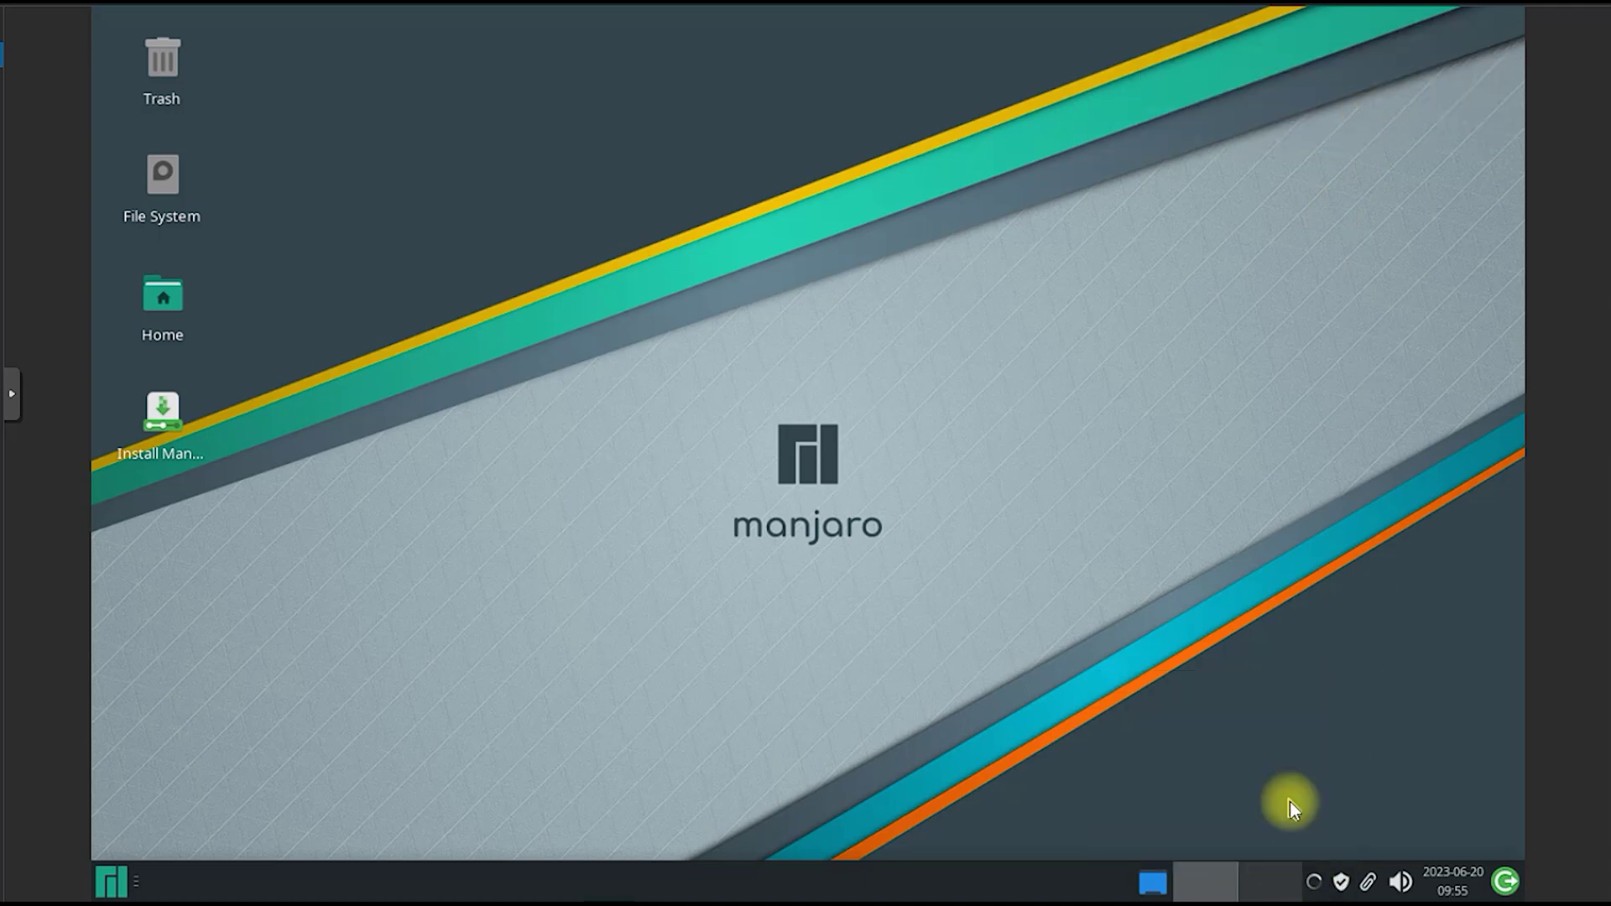
pyautogui.click(793, 318)
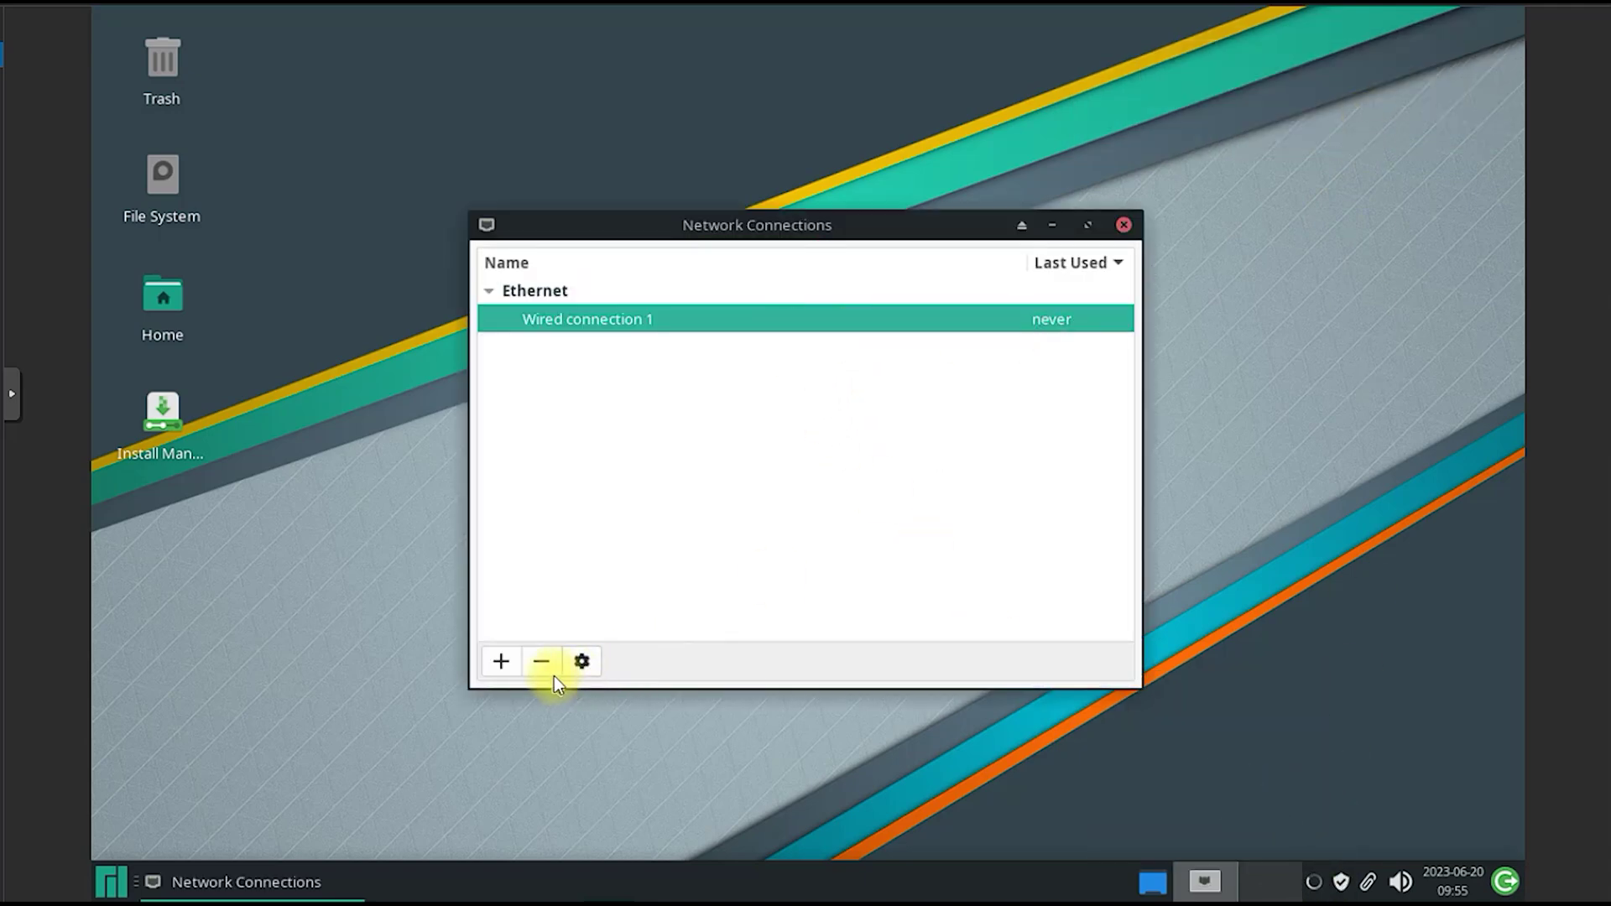
pyautogui.click(581, 660)
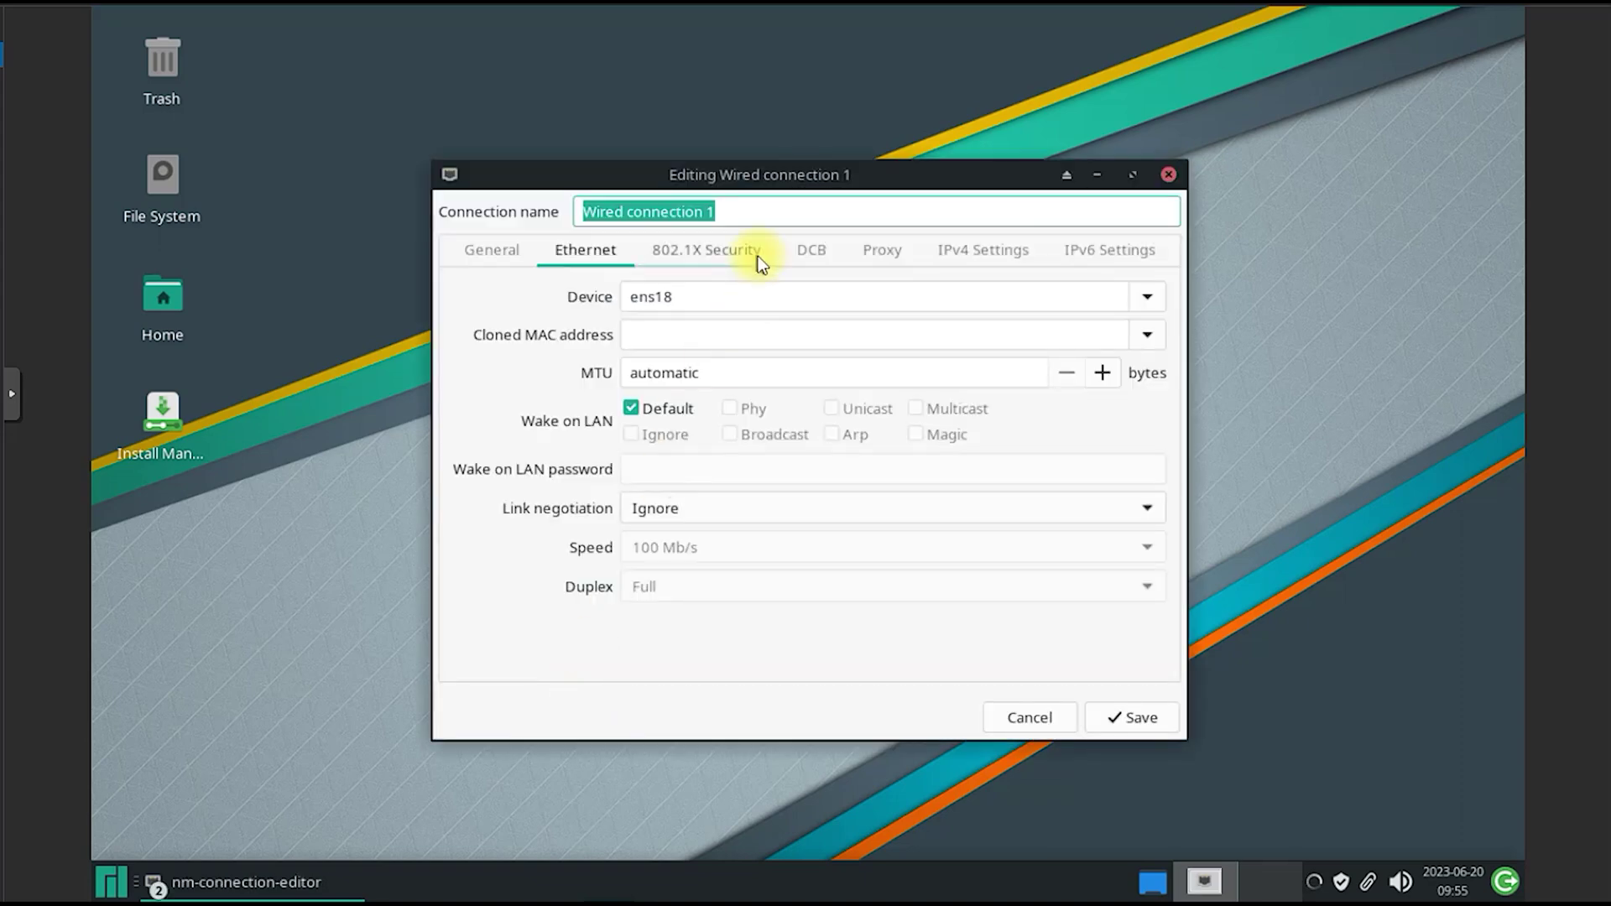
# Step: Set IPv4 to Manual with 192.168.100.171/24, gateway 192.168.100.1 and DNS 1.1.1.1
pyautogui.click(994, 258)
pyautogui.click(756, 298)
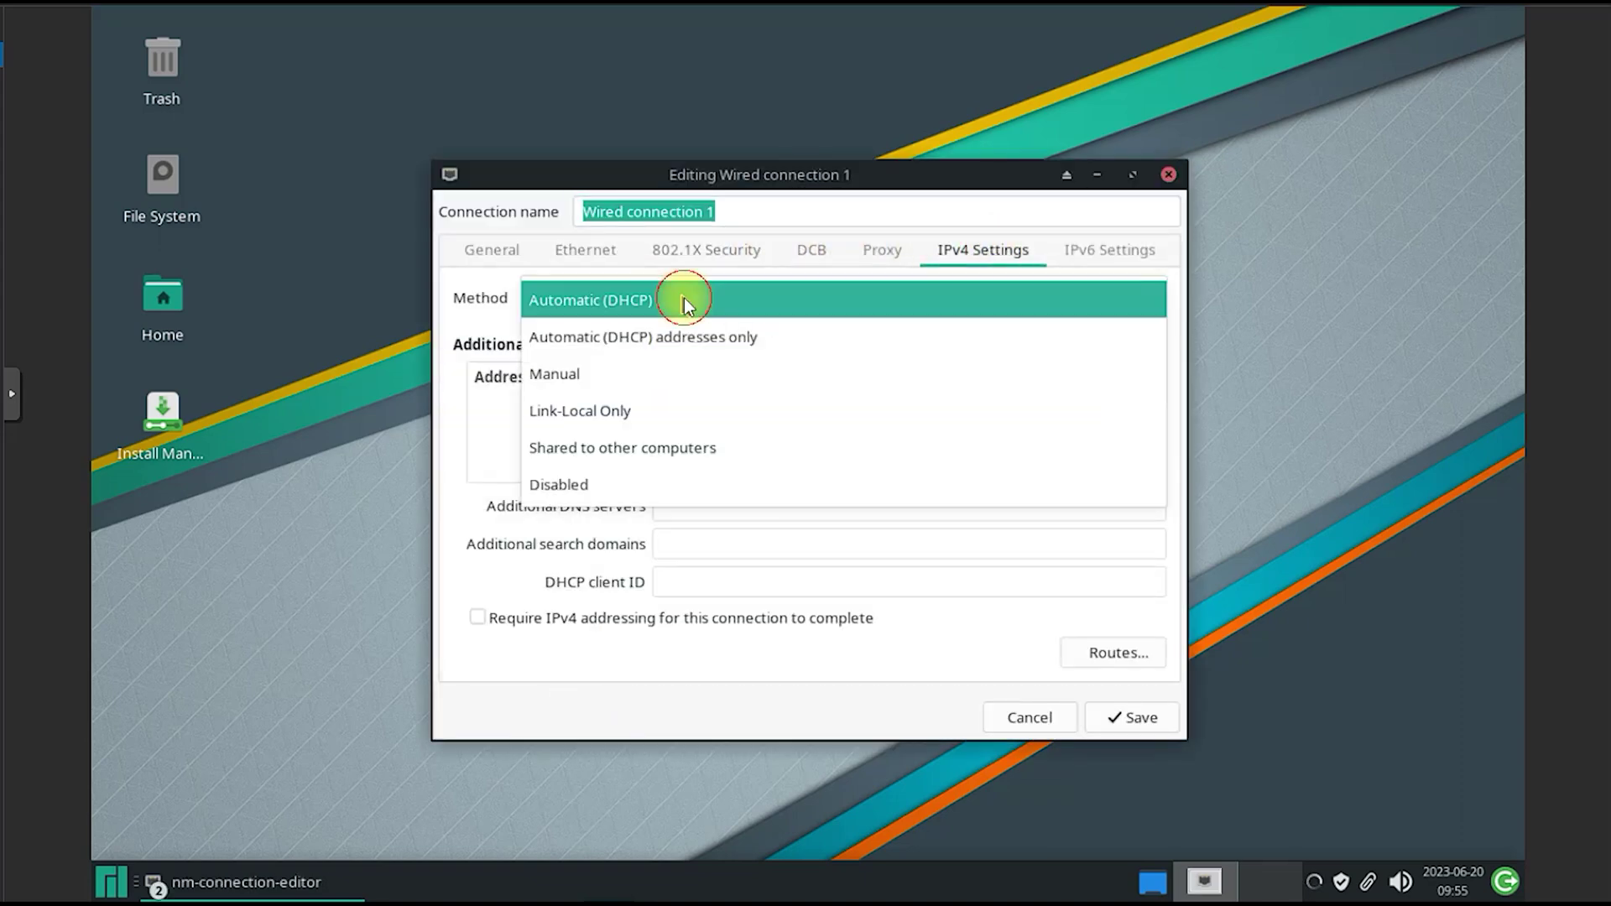
pyautogui.click(642, 374)
pyautogui.click(1119, 377)
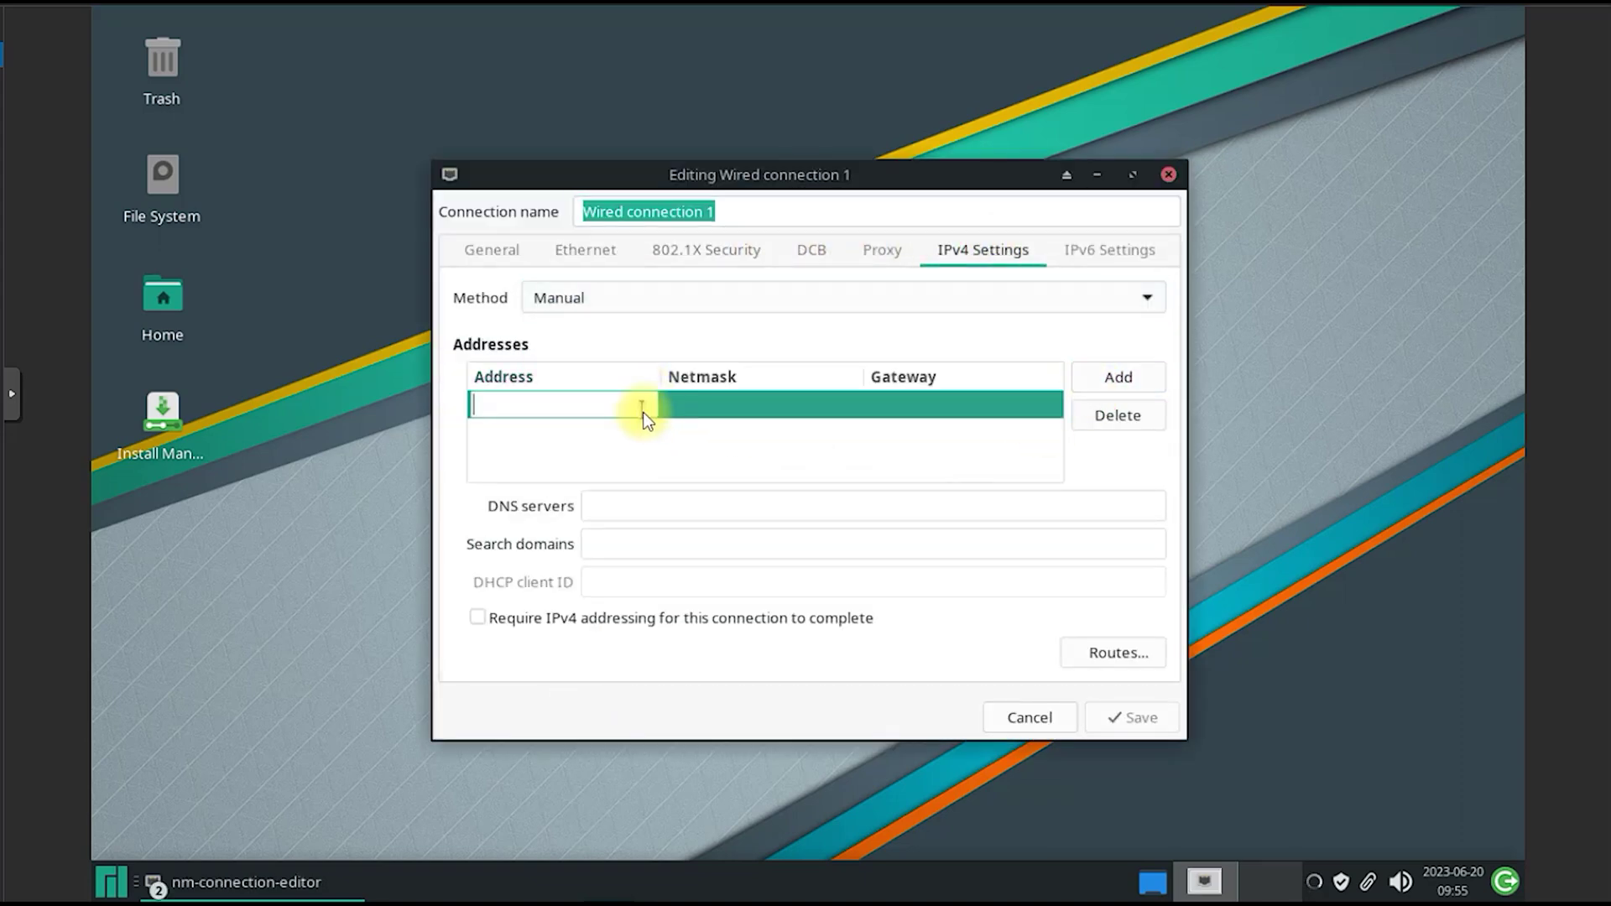
pyautogui.write('192.')
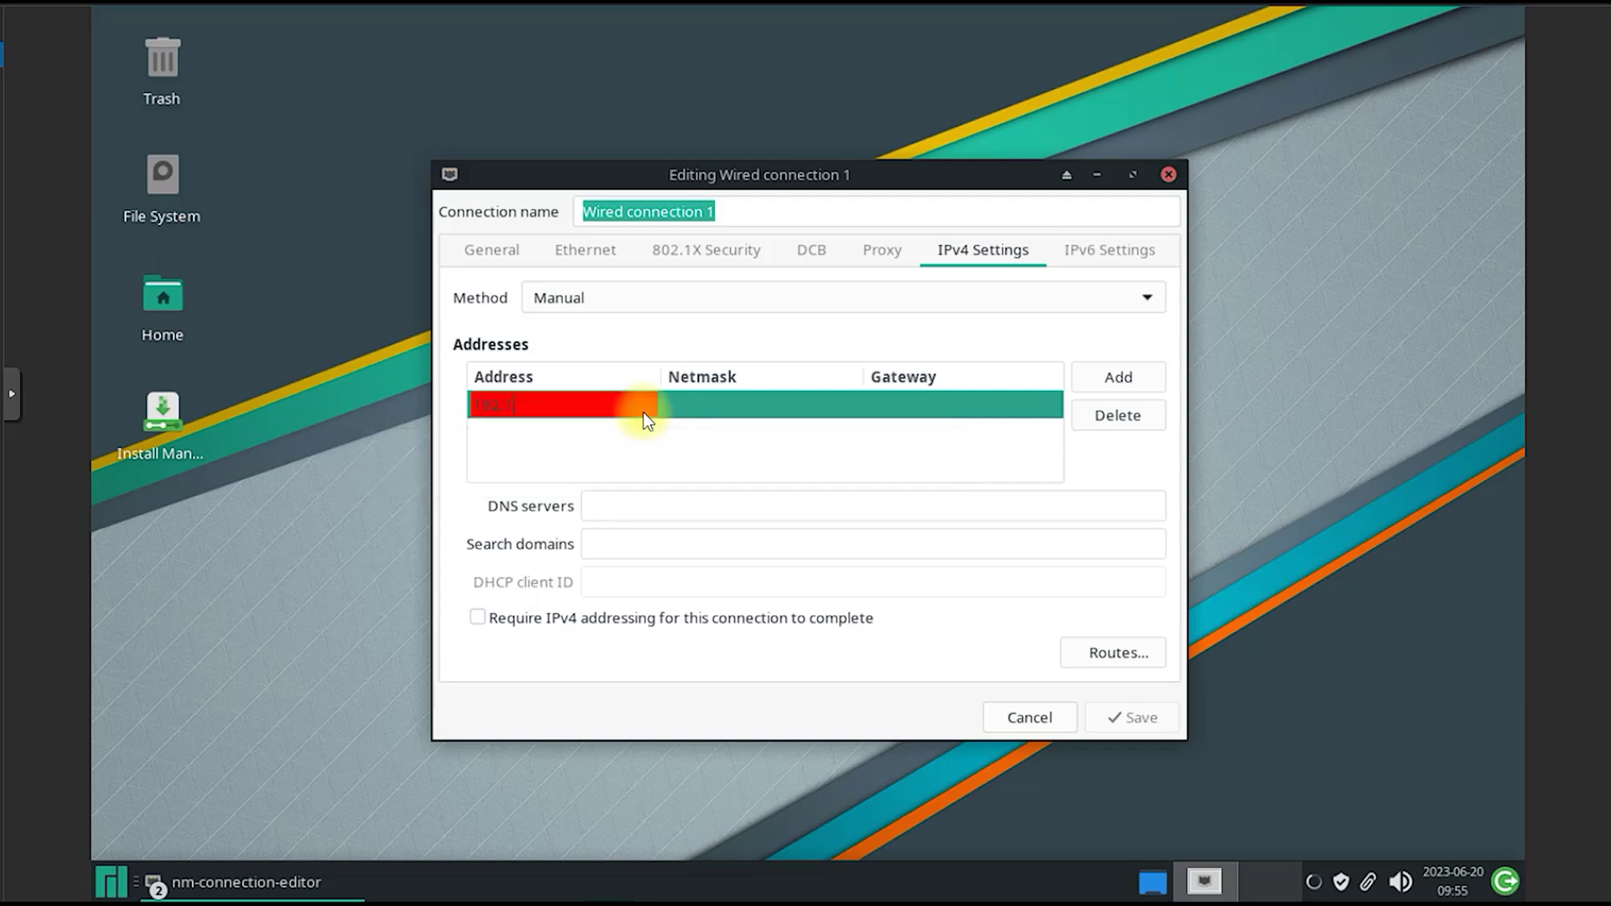
pyautogui.write('100.171')
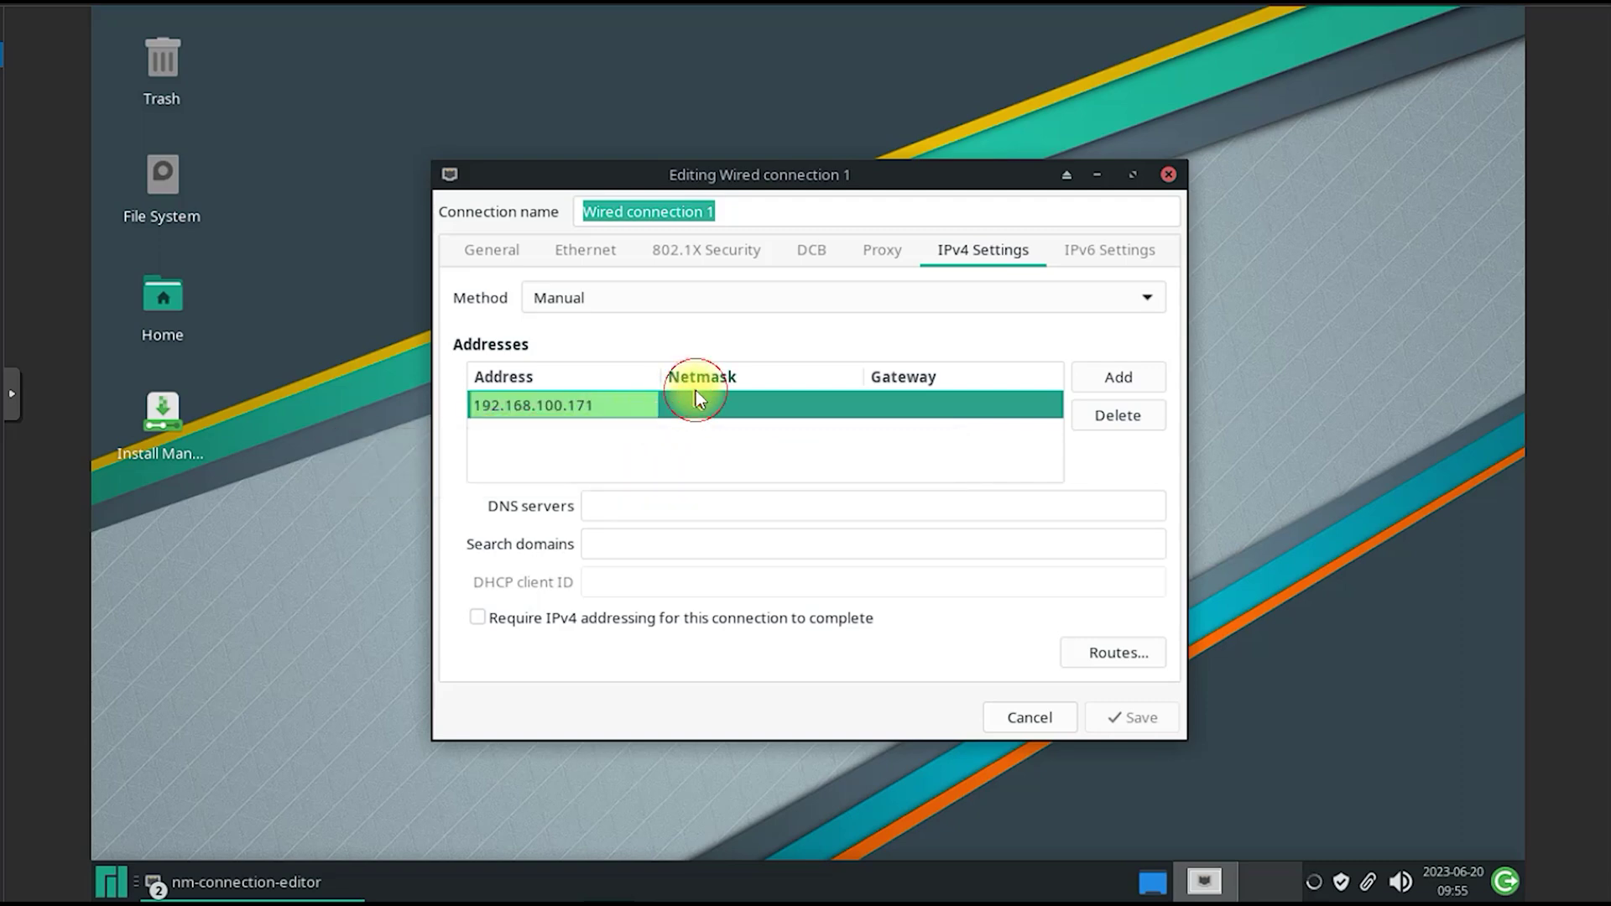
pyautogui.click(744, 408)
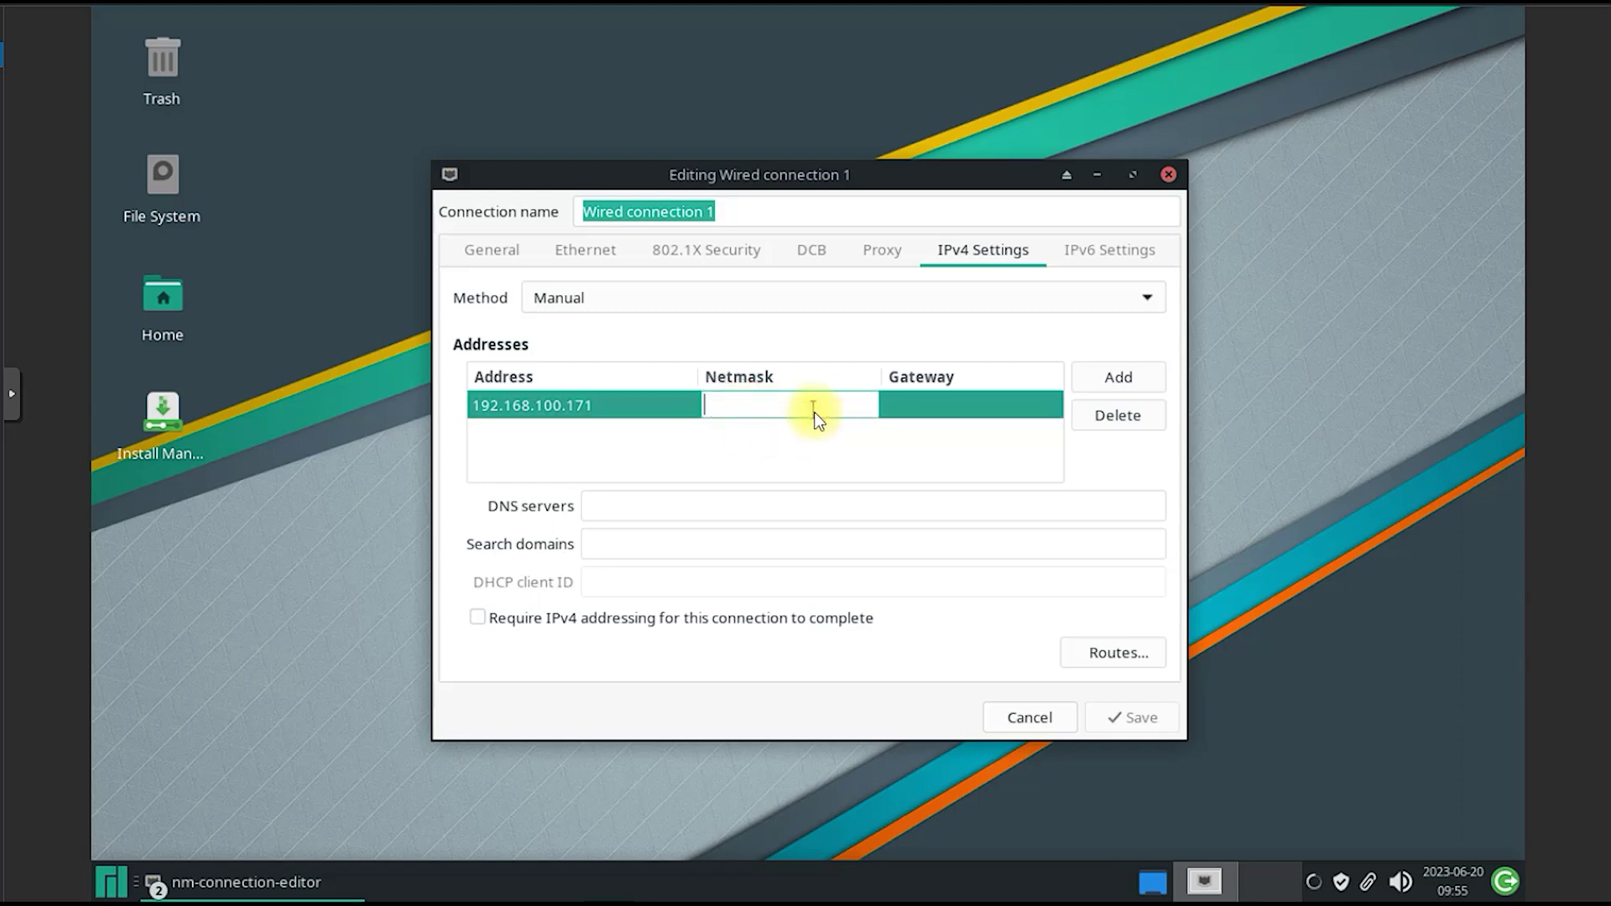
pyautogui.write('24')
pyautogui.click(931, 404)
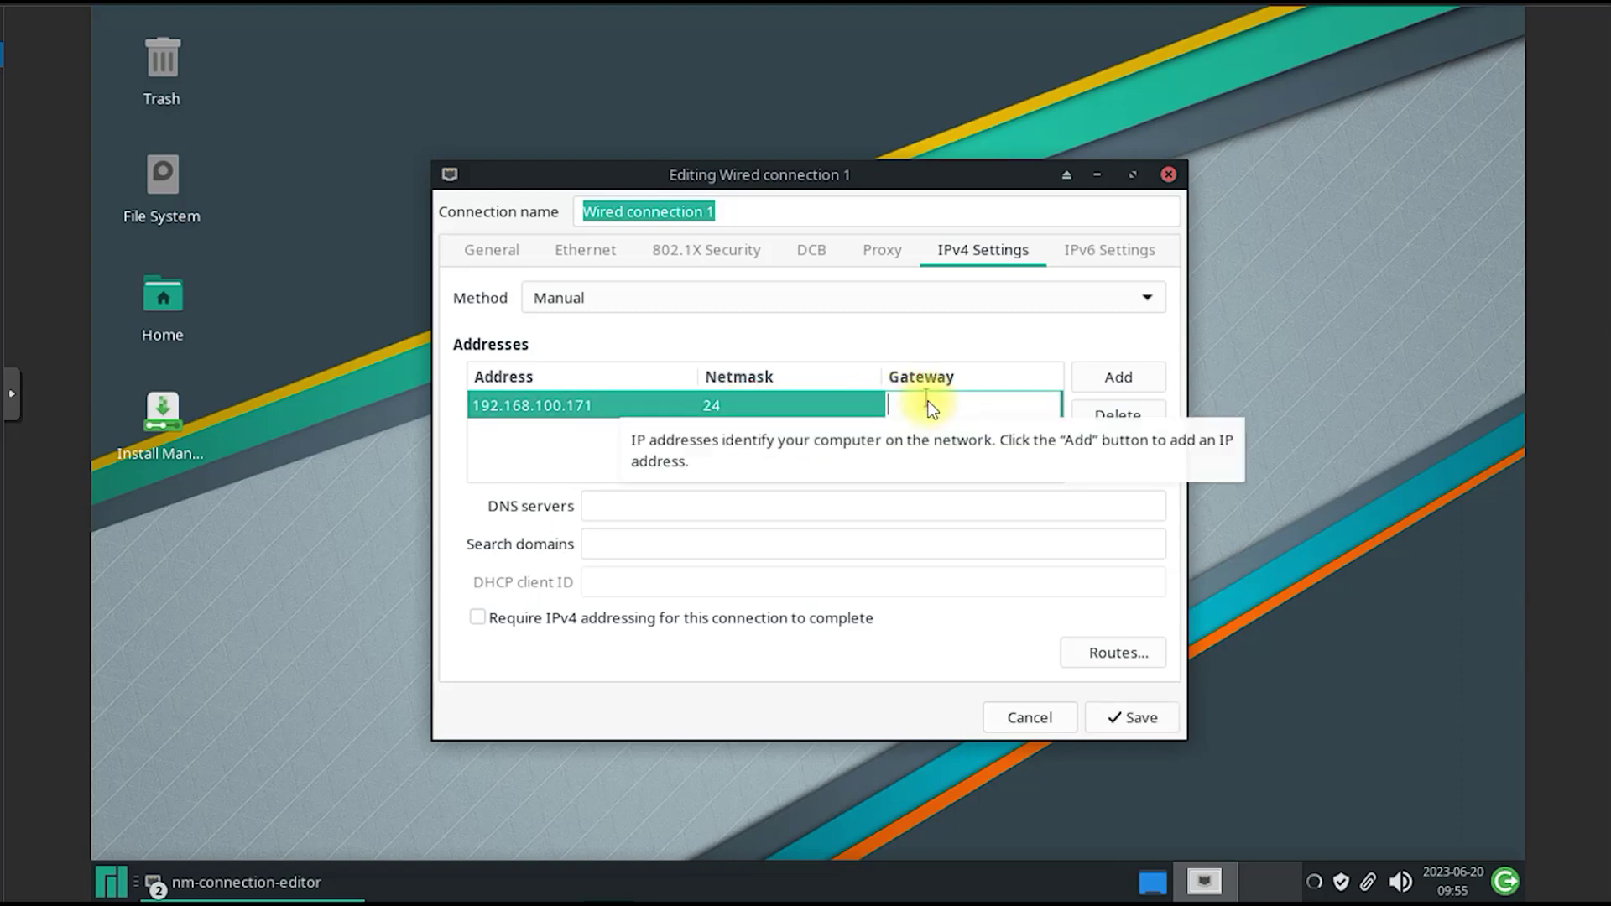
pyautogui.write('192.')
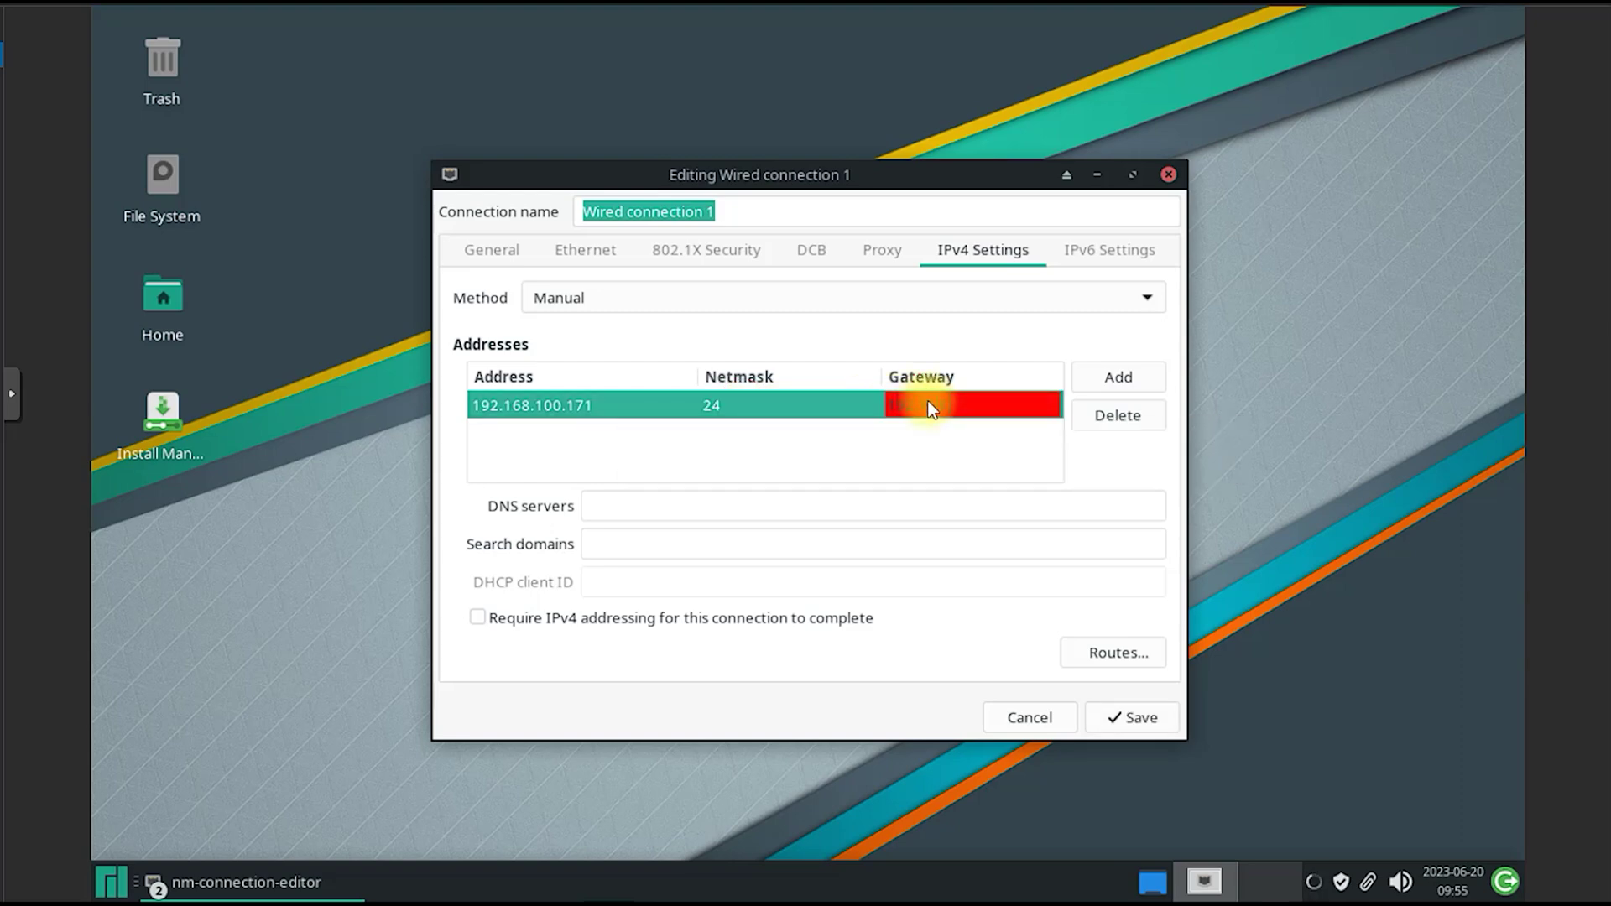
pyautogui.write('168.100.1')
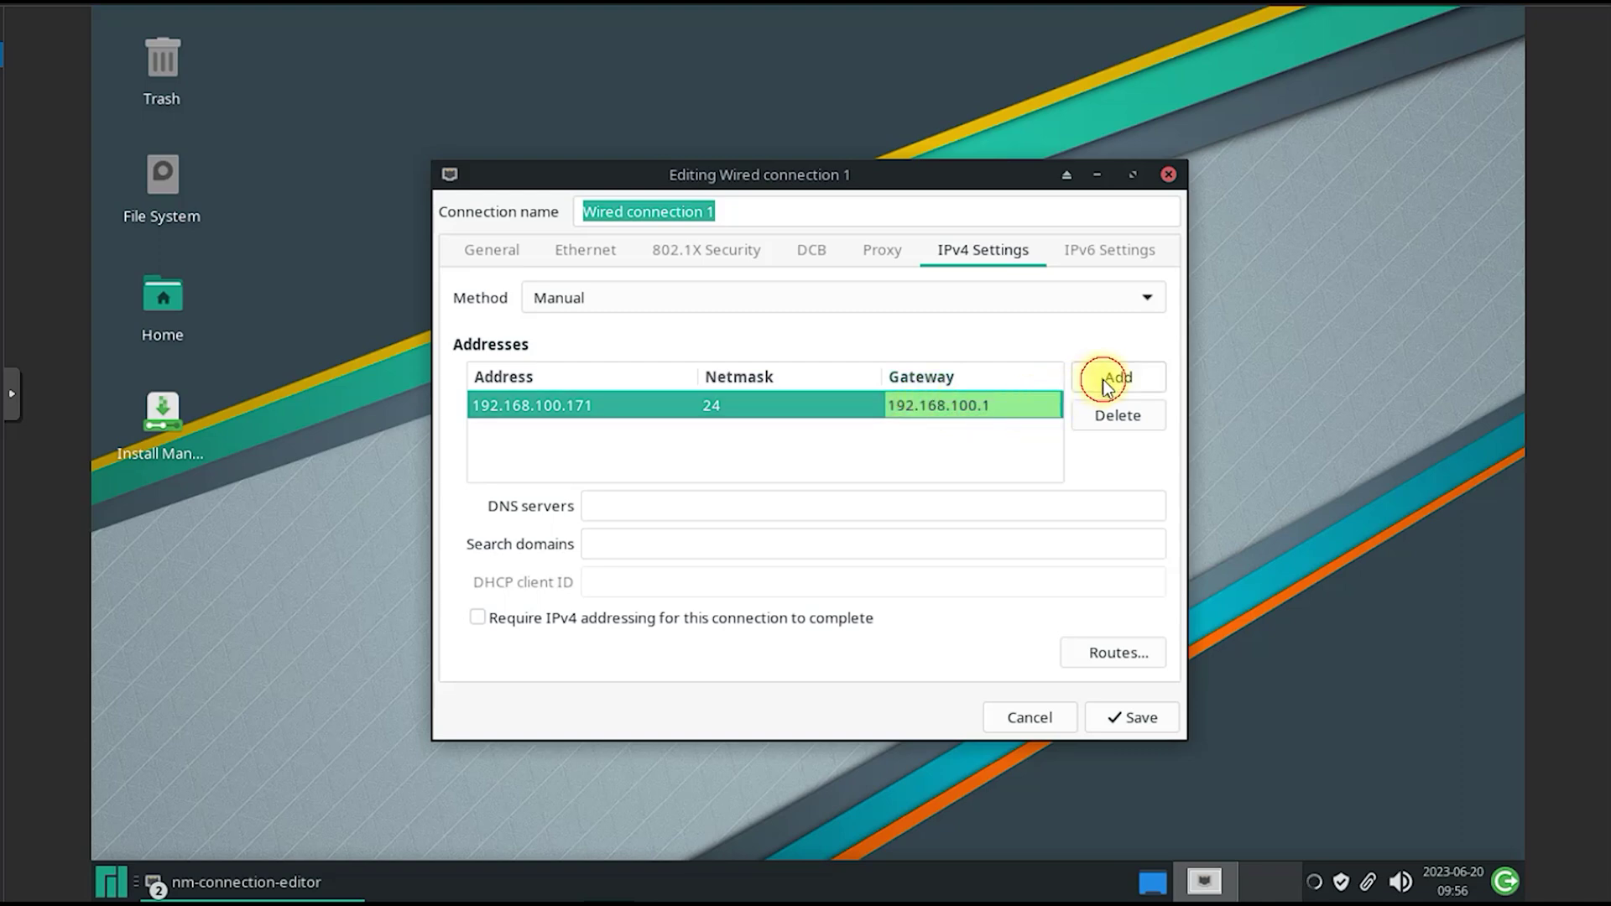
pyautogui.click(1117, 376)
pyautogui.click(678, 506)
pyautogui.write('1.')
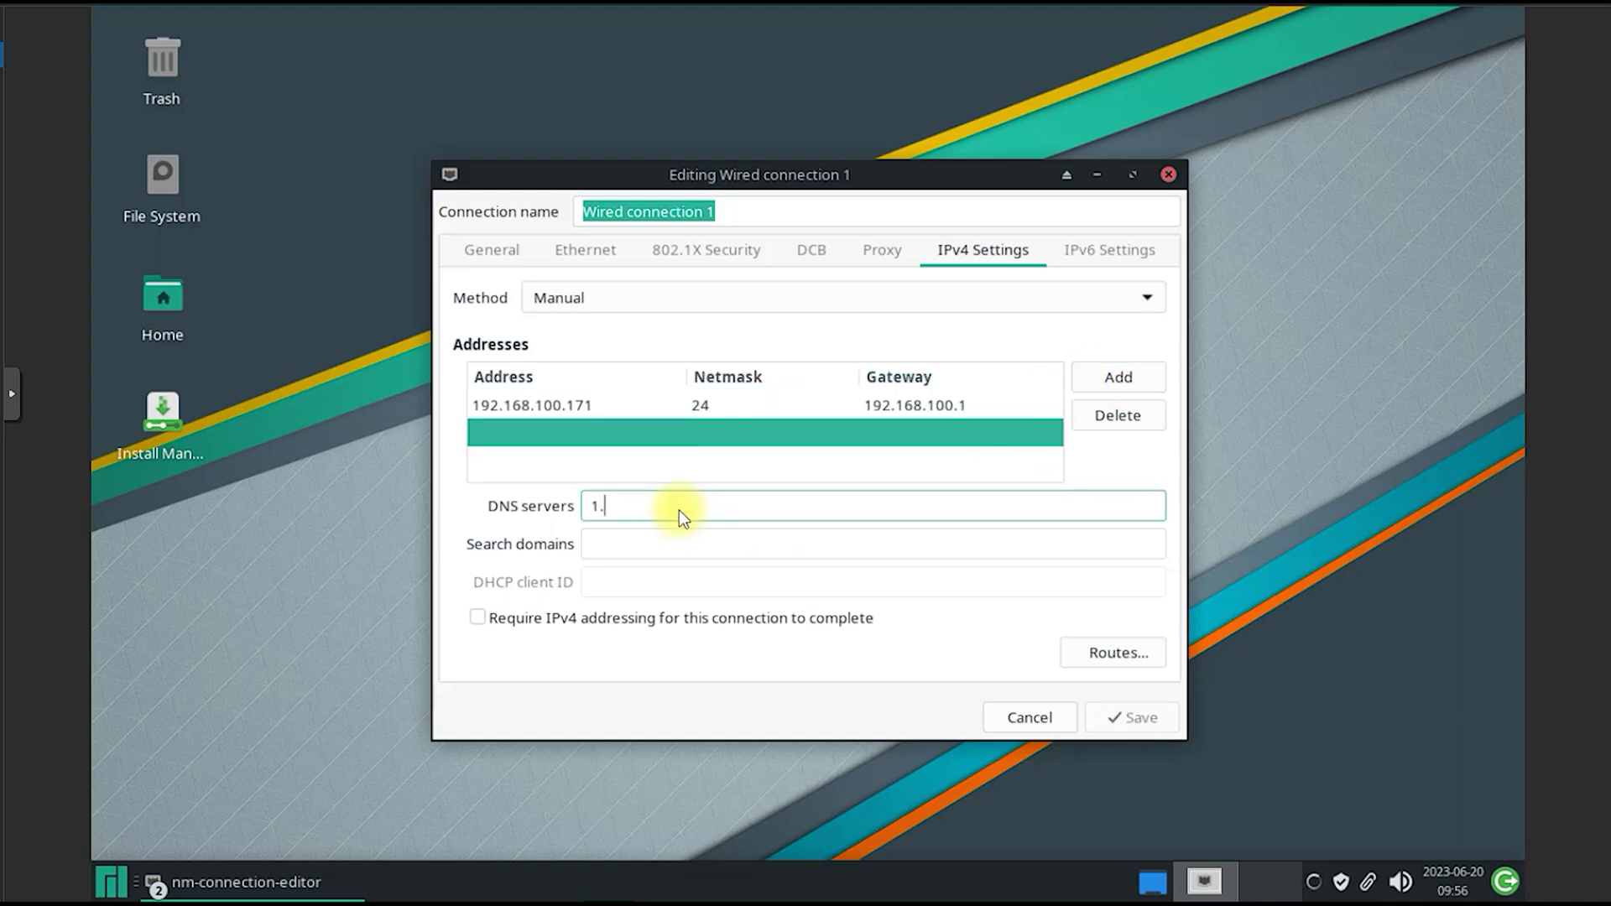
pyautogui.write('1.1.1')
pyautogui.click(1118, 416)
# Step: Save Wired connection 1, close Network Connections, and launch a terminal
pyautogui.click(1132, 718)
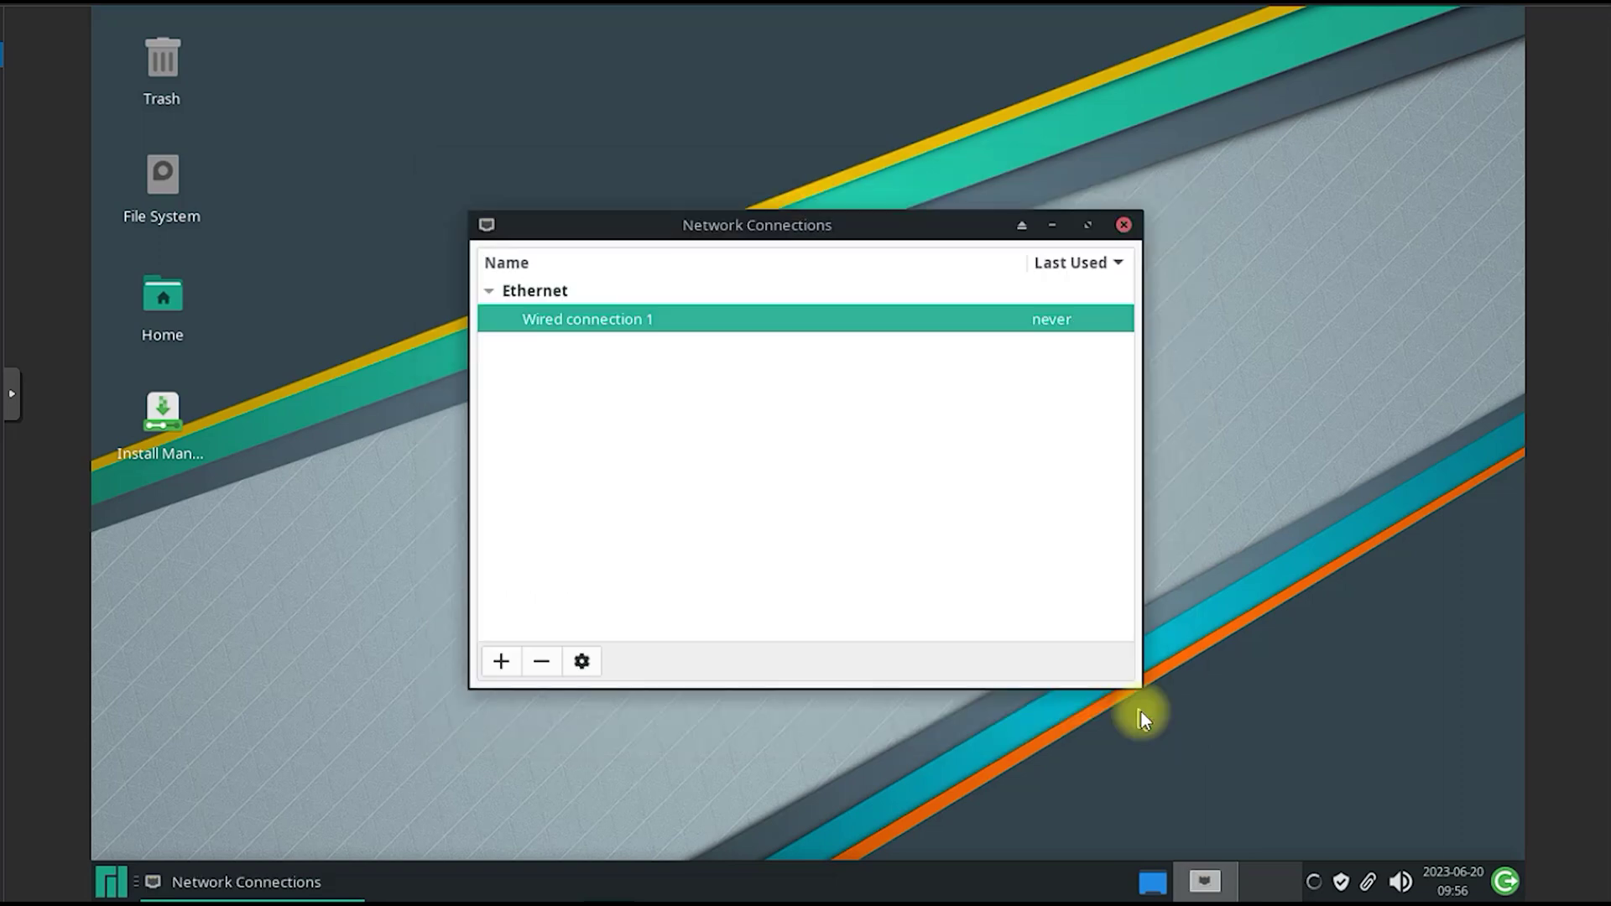
pyautogui.click(1123, 226)
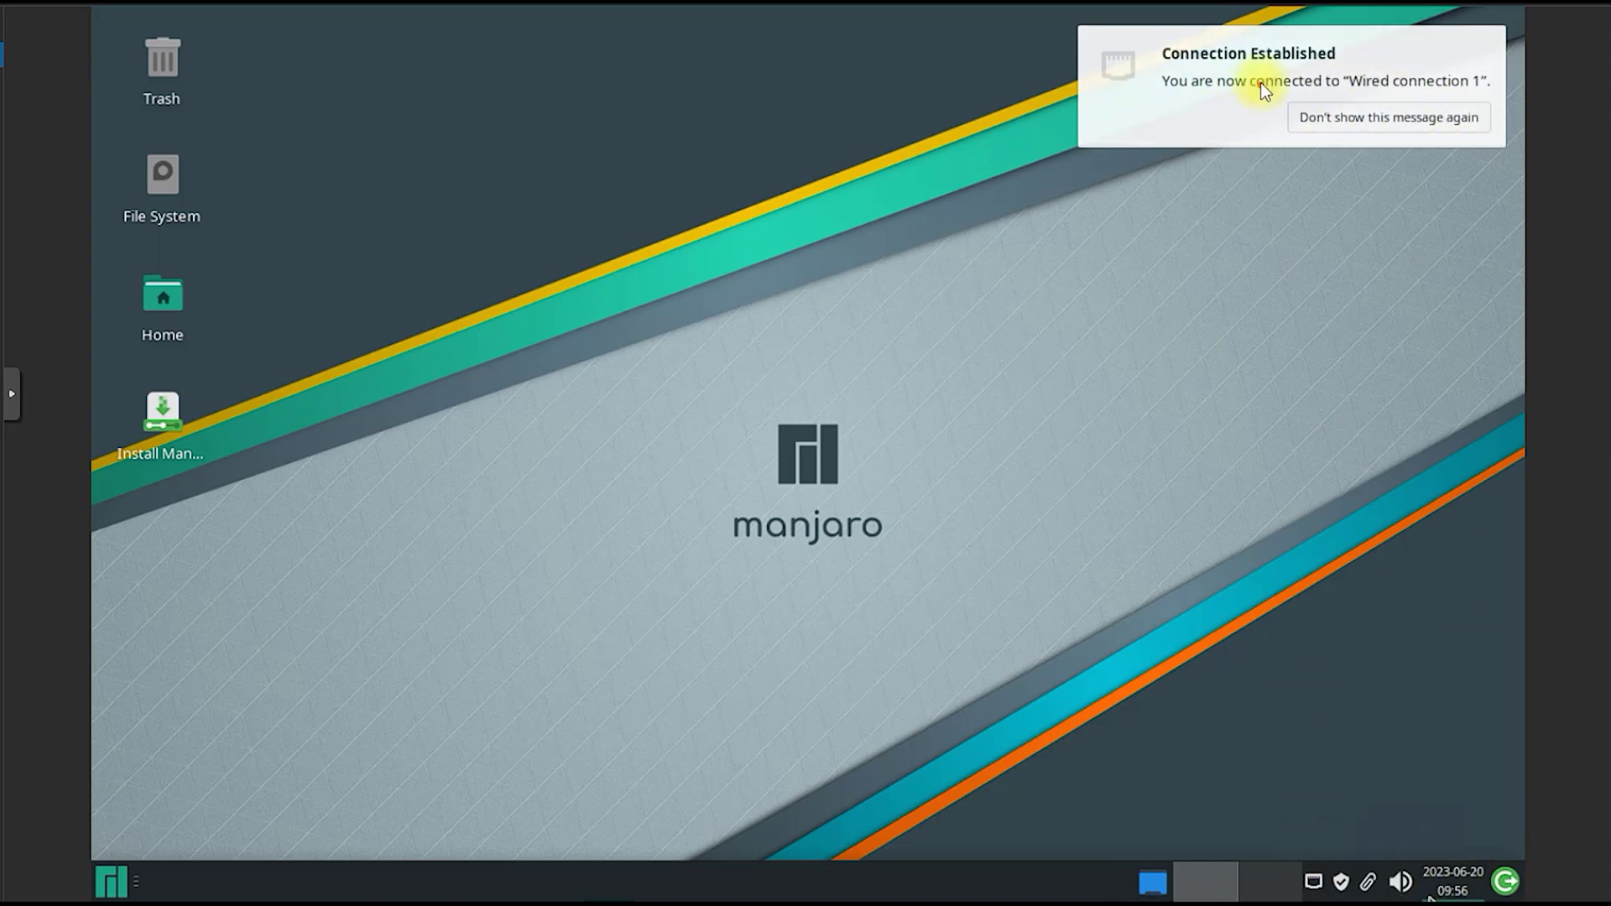
pyautogui.moveTo(1385, 64); pyautogui.dragTo(1258, 120)
pyautogui.click(561, 616)
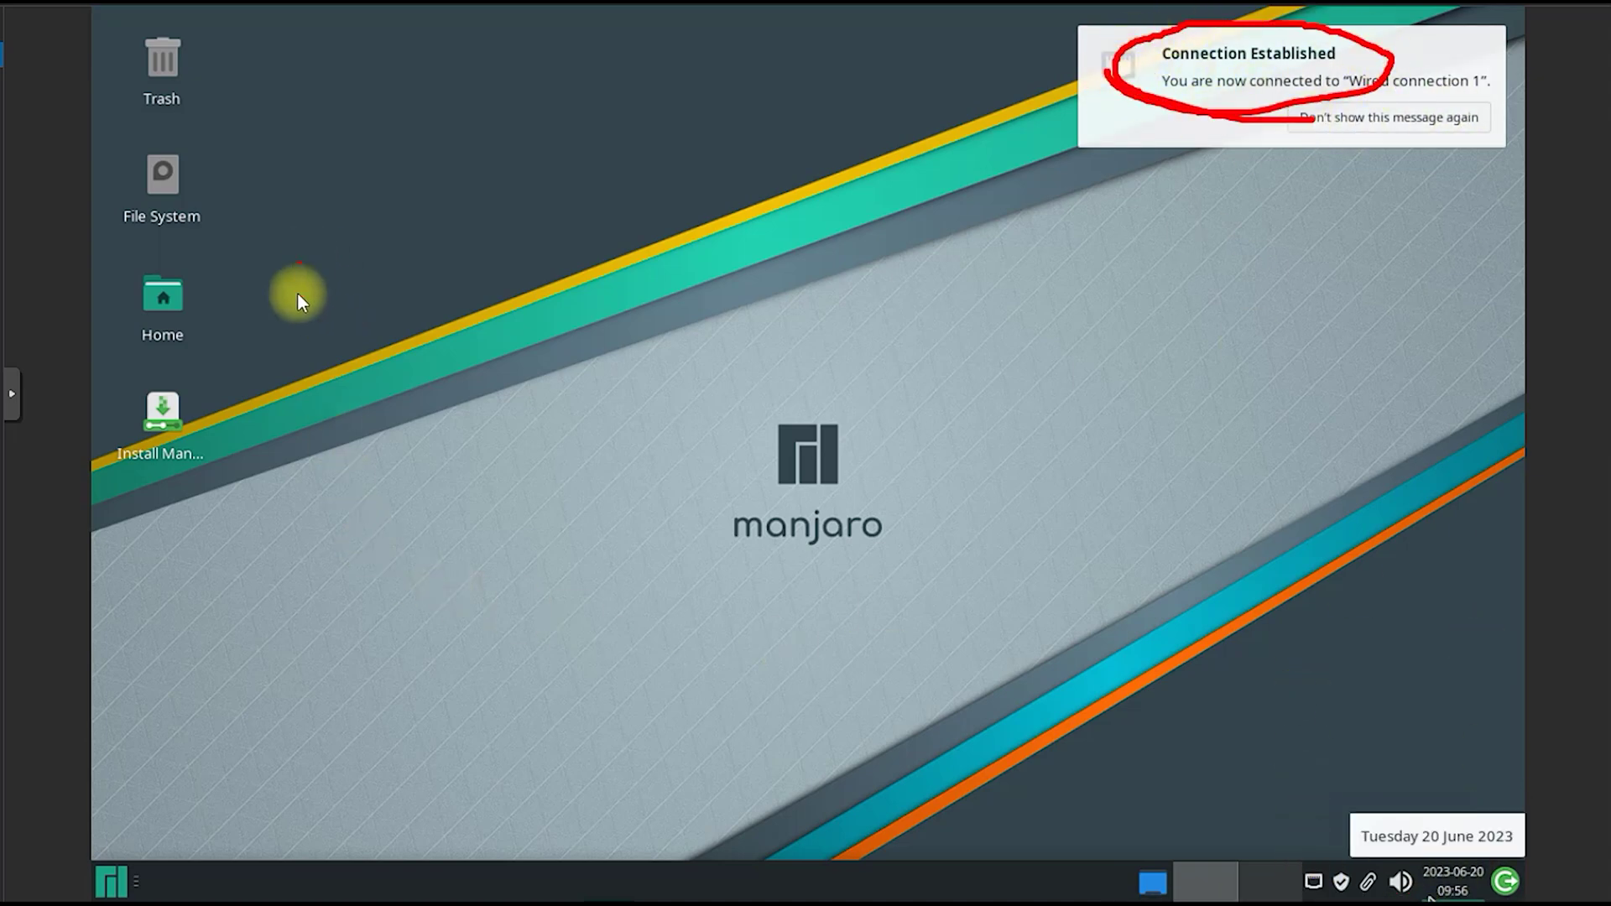
pyautogui.click(127, 873)
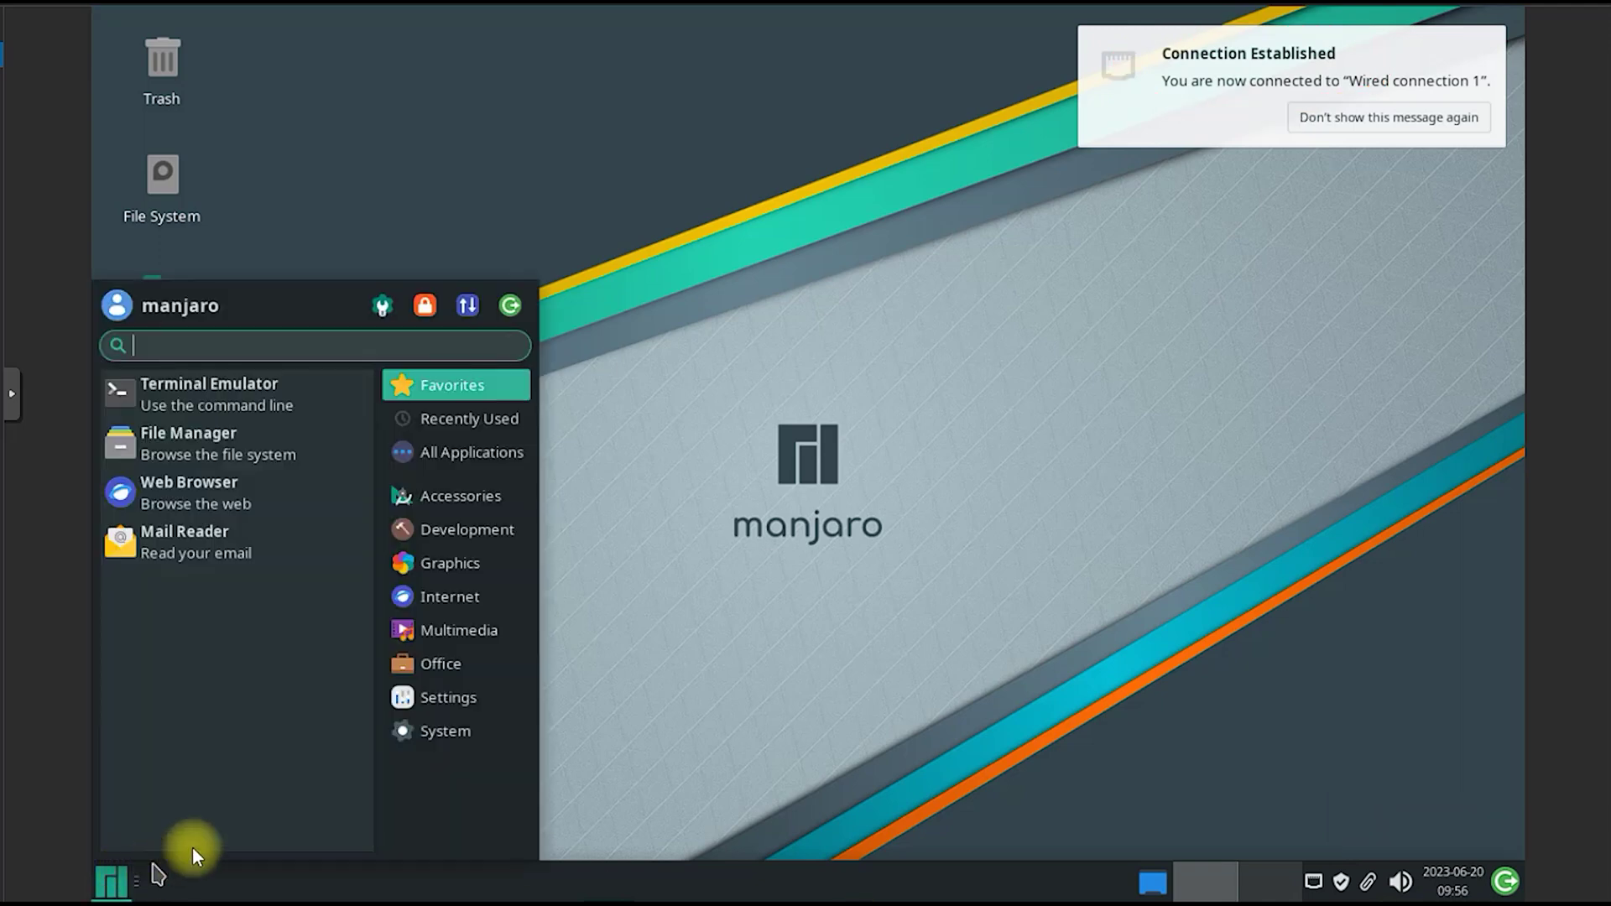
pyautogui.click(202, 385)
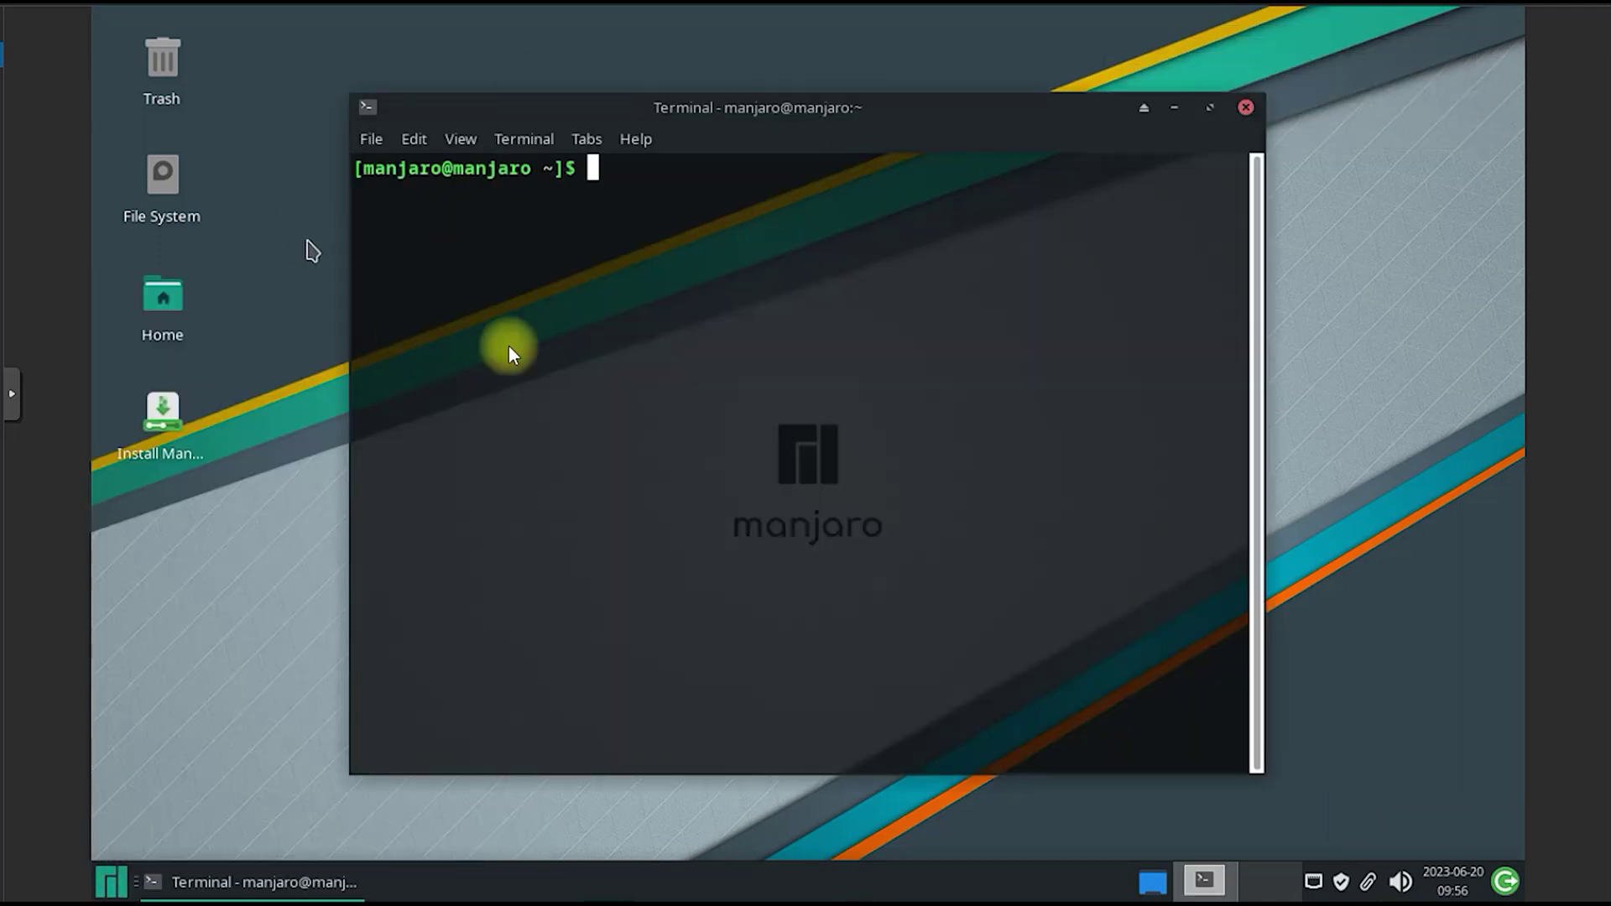
pyautogui.click(111, 881)
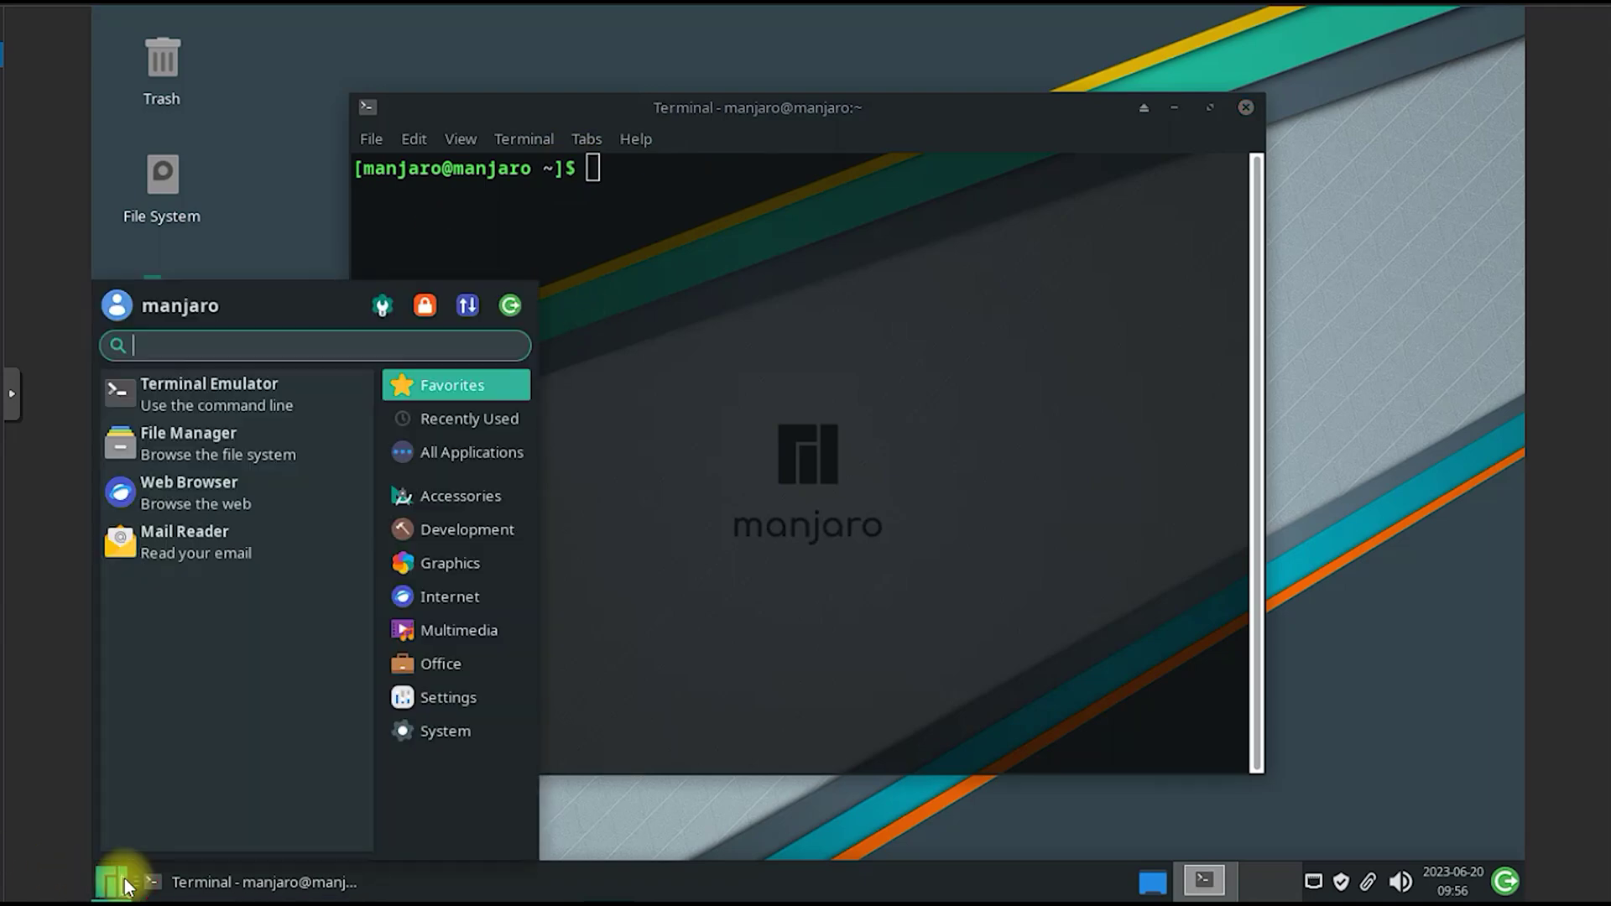
pyautogui.click(301, 449)
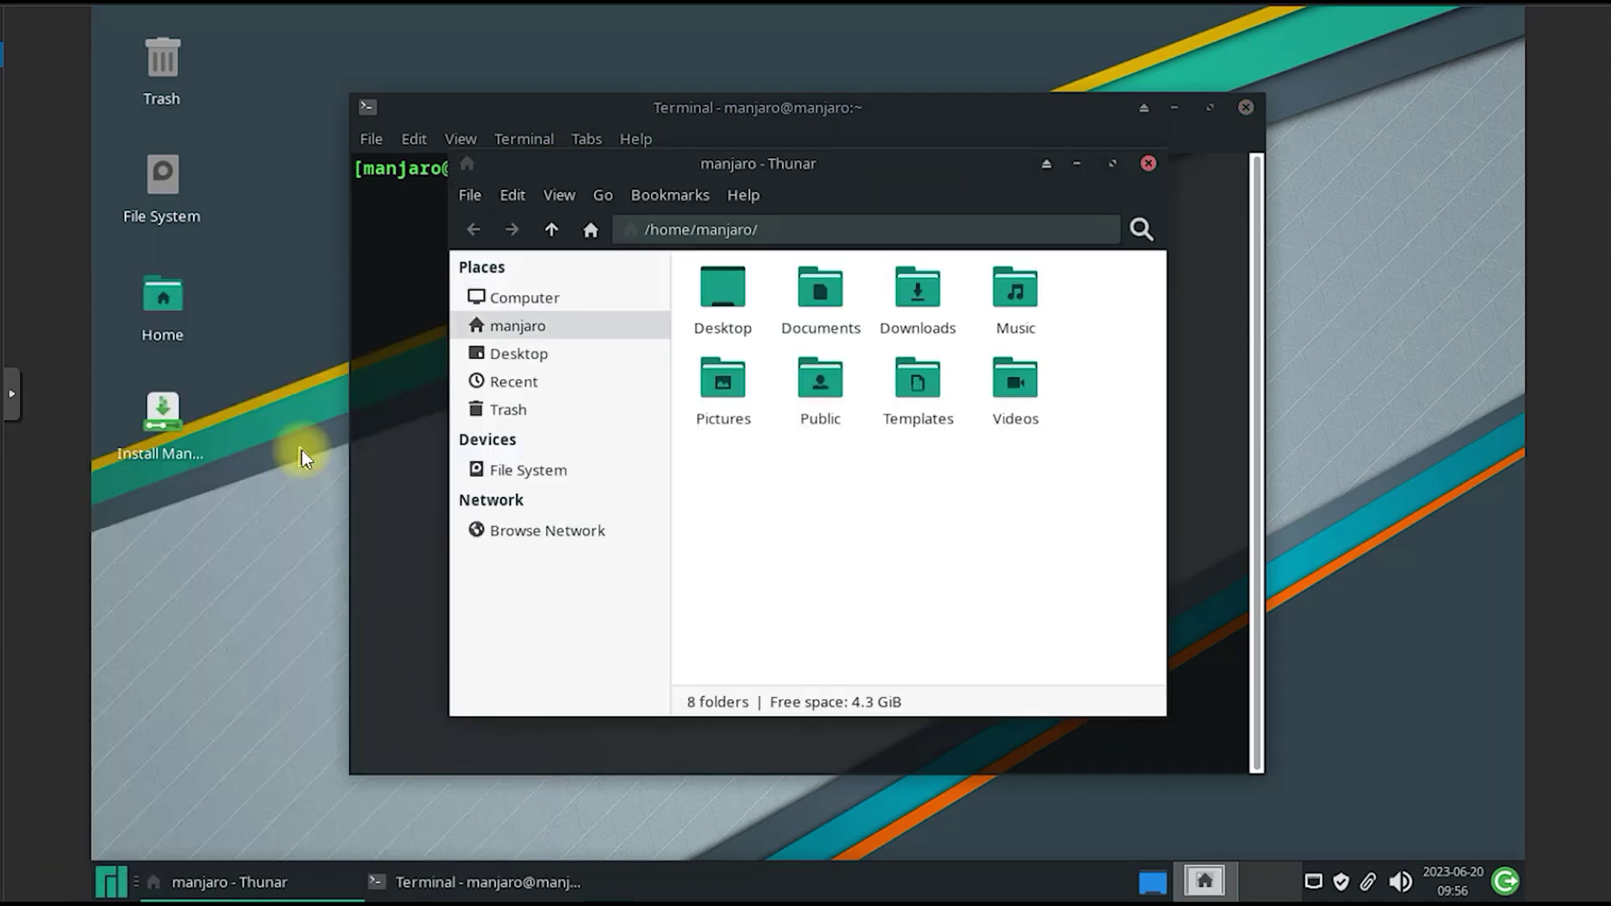
pyautogui.click(1245, 106)
pyautogui.click(1155, 167)
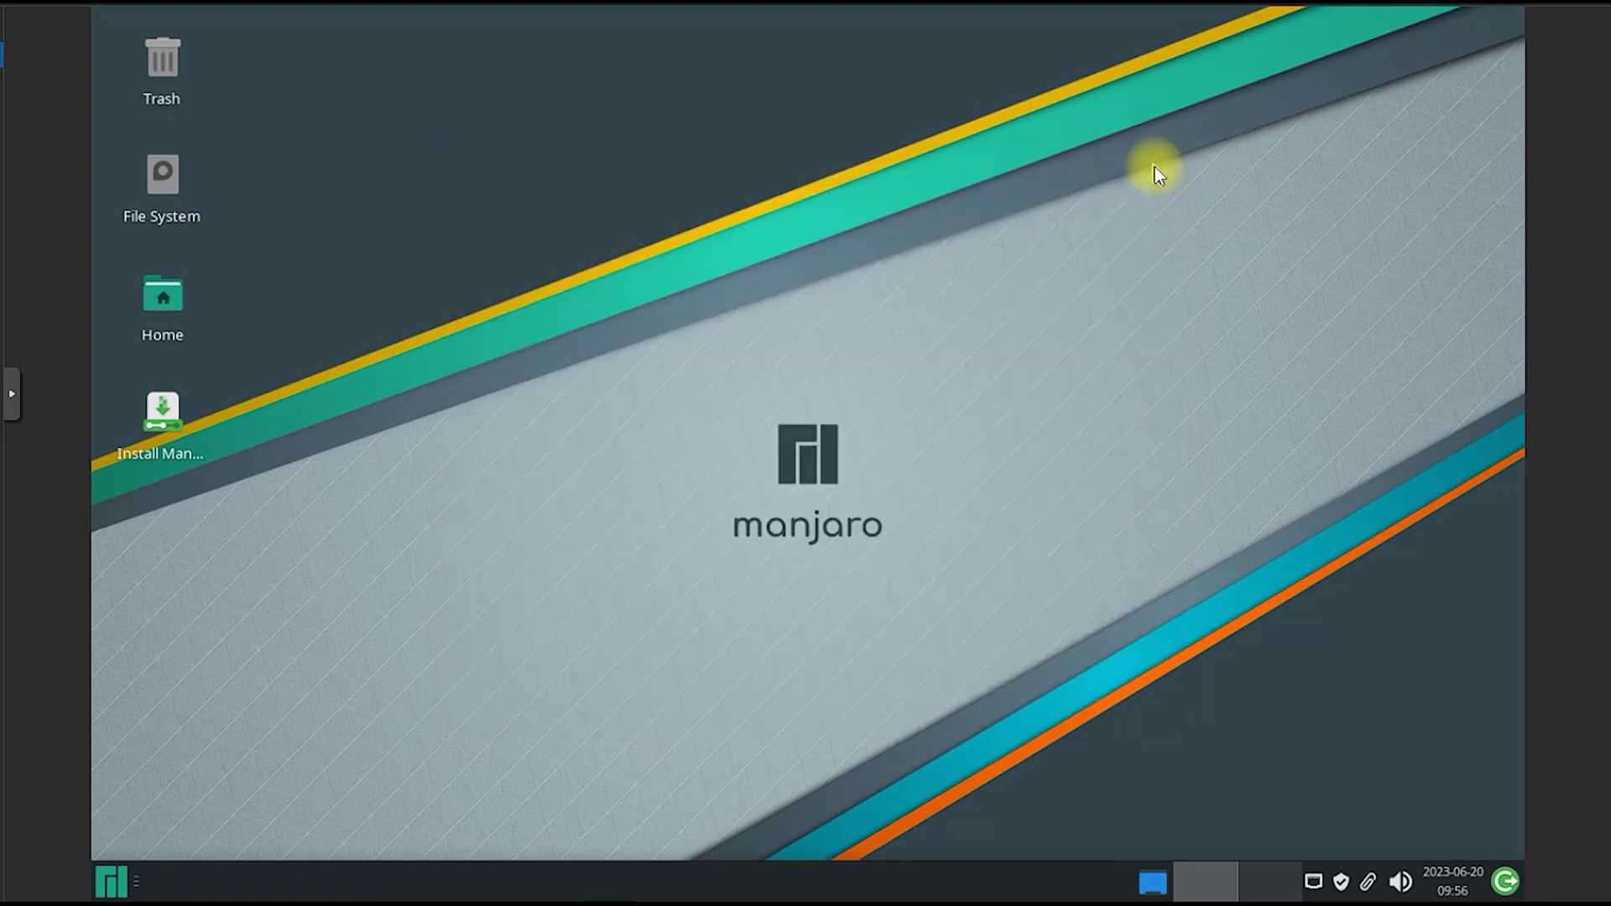
pyautogui.click(112, 882)
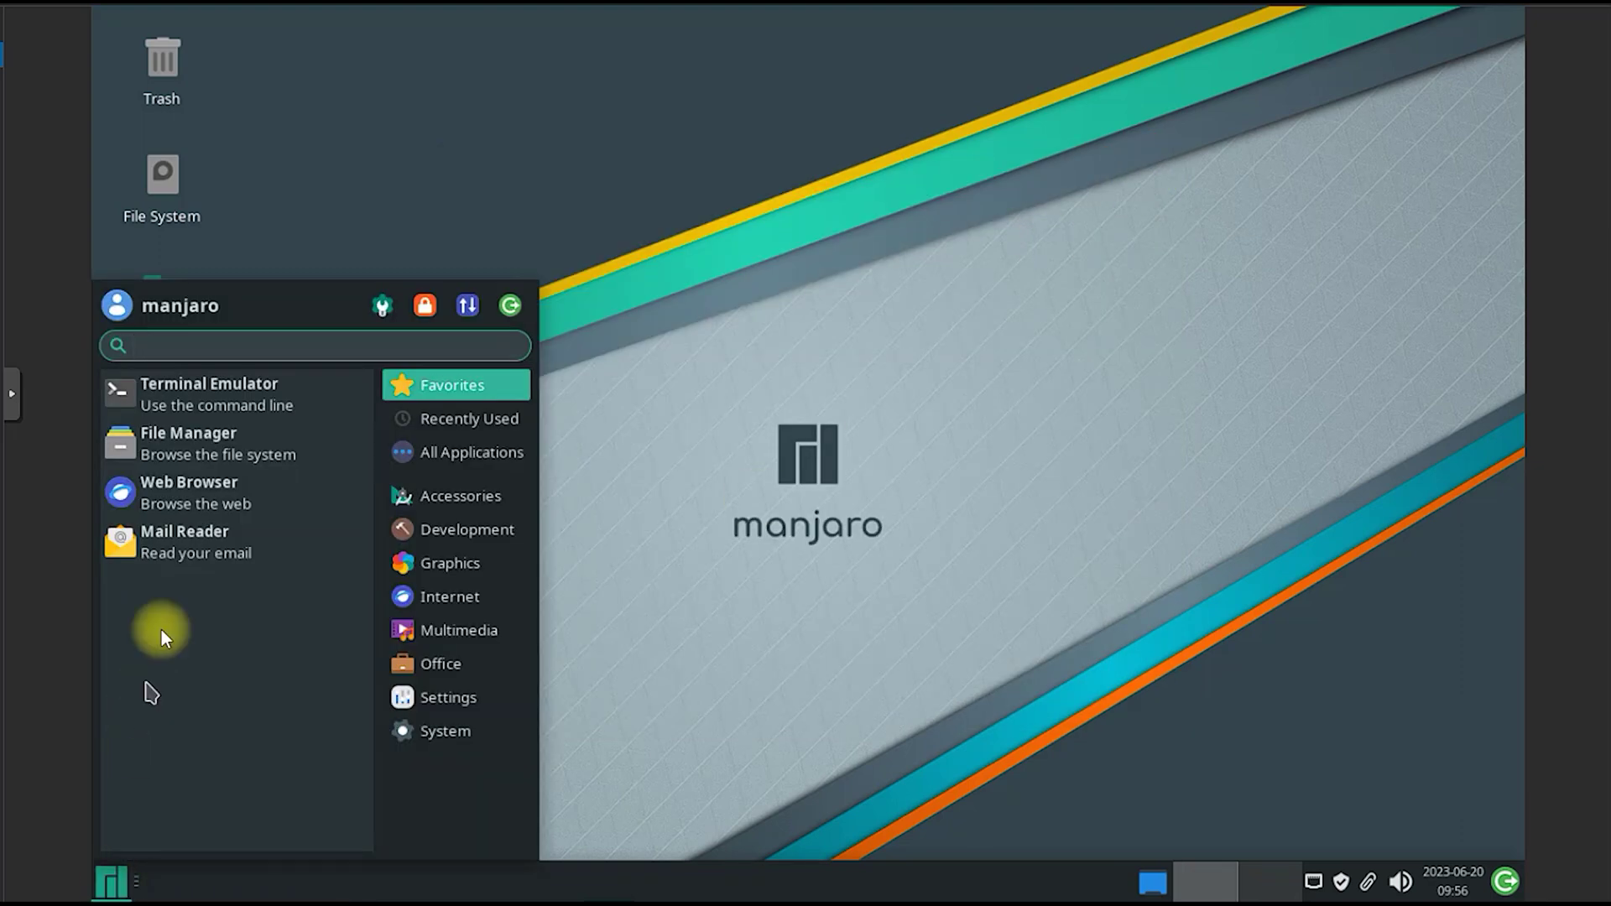
pyautogui.click(241, 500)
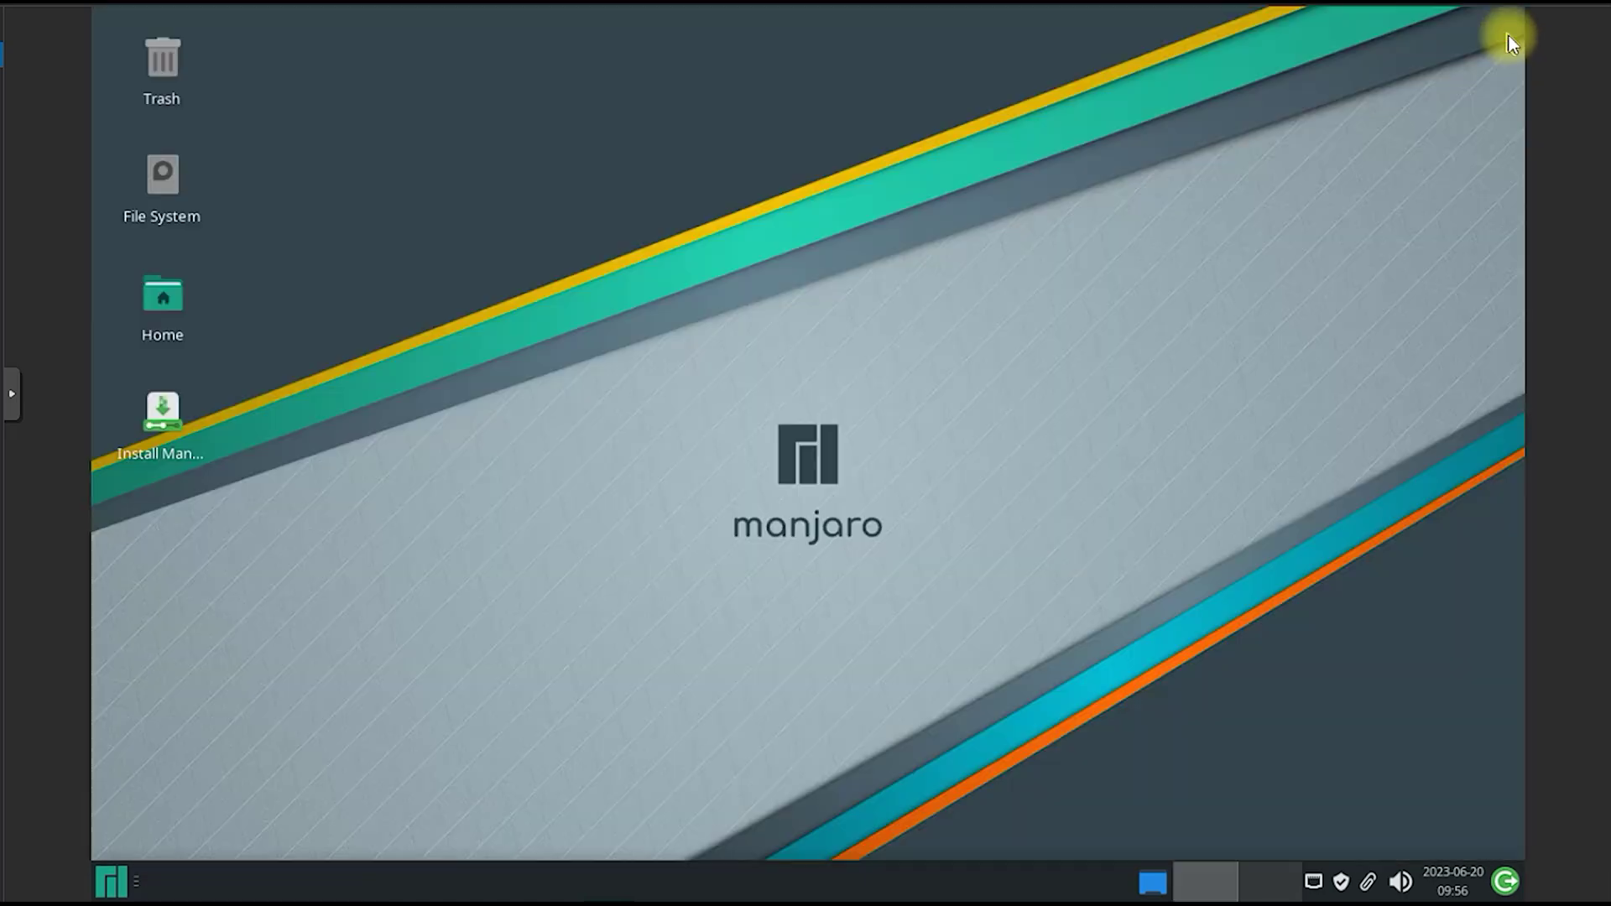
pyautogui.click(111, 881)
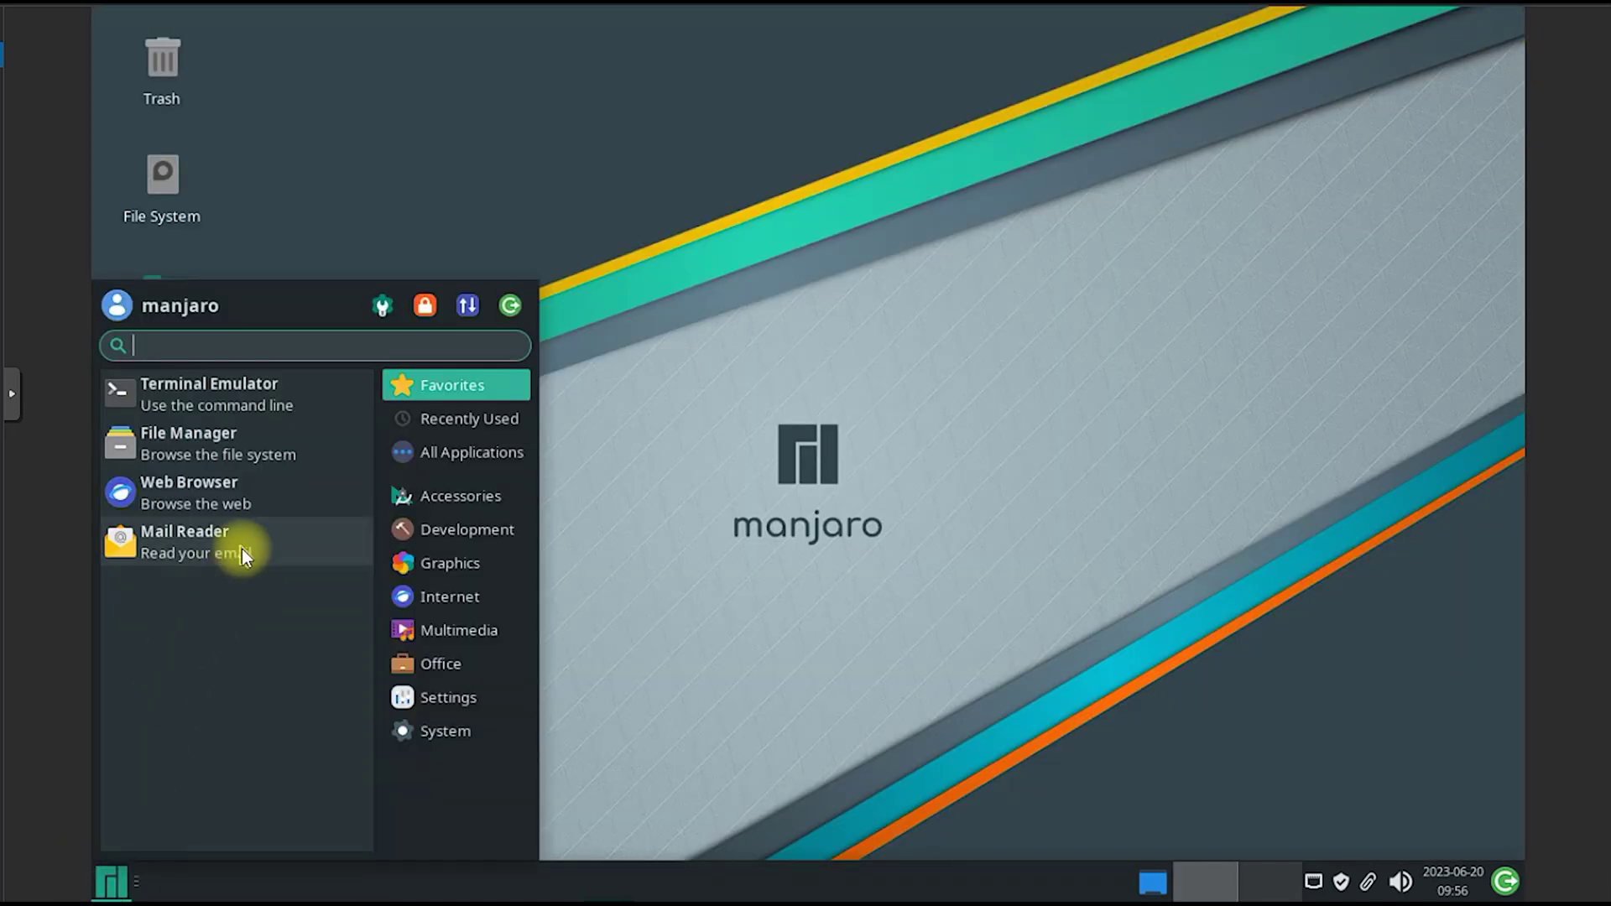
# Step: Launch Add/Remove Software from the System category and close it again
pyautogui.click(460, 729)
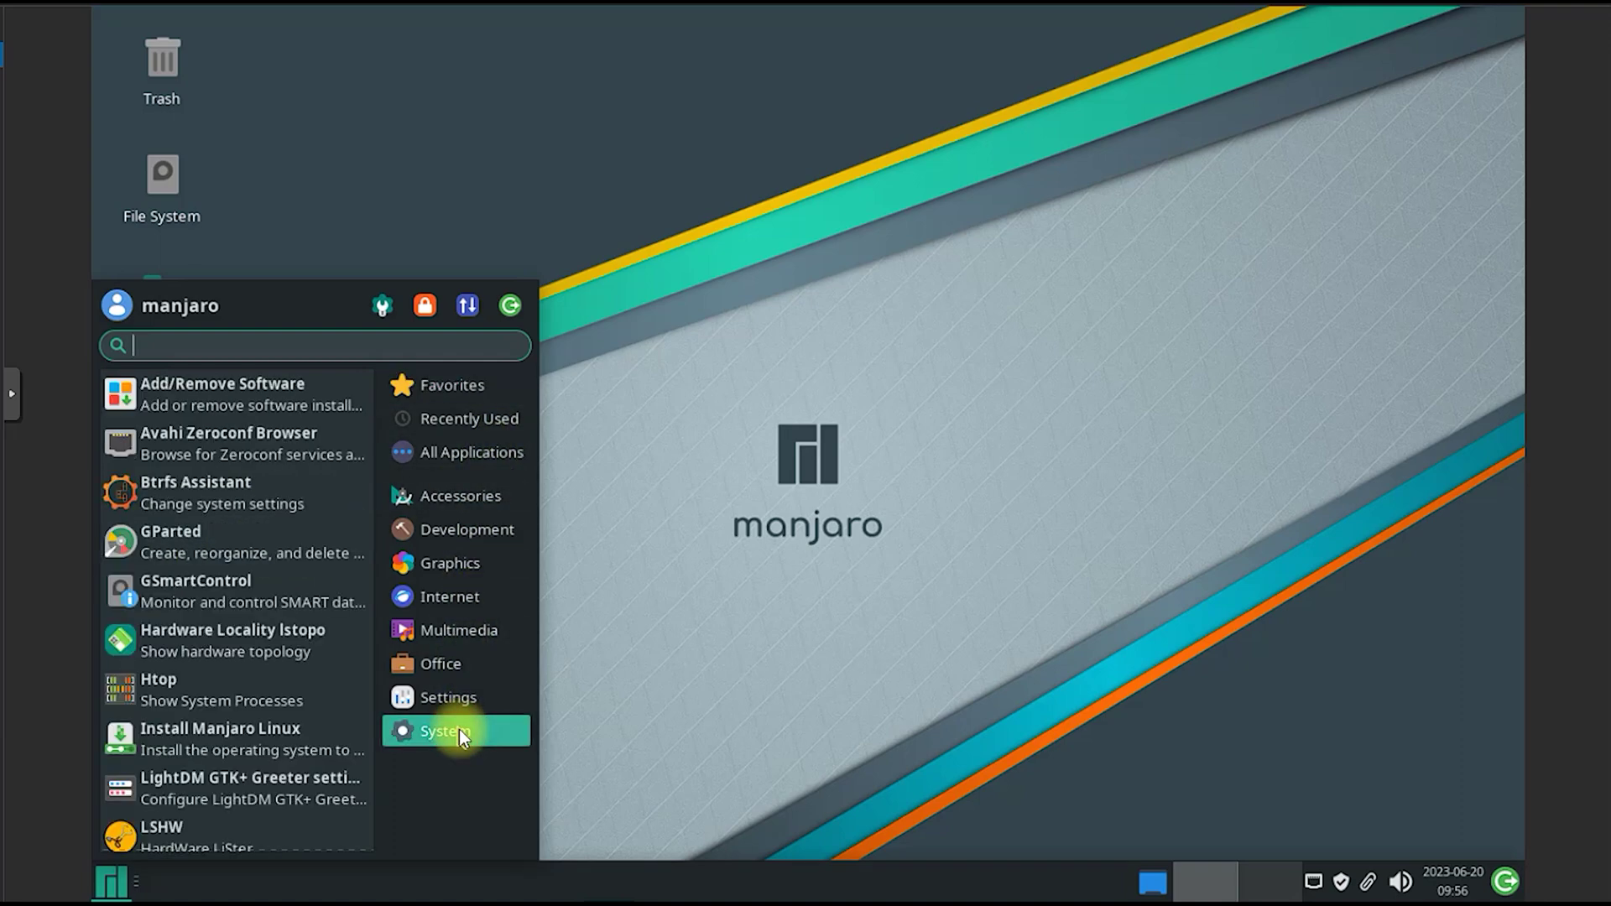
pyautogui.click(311, 392)
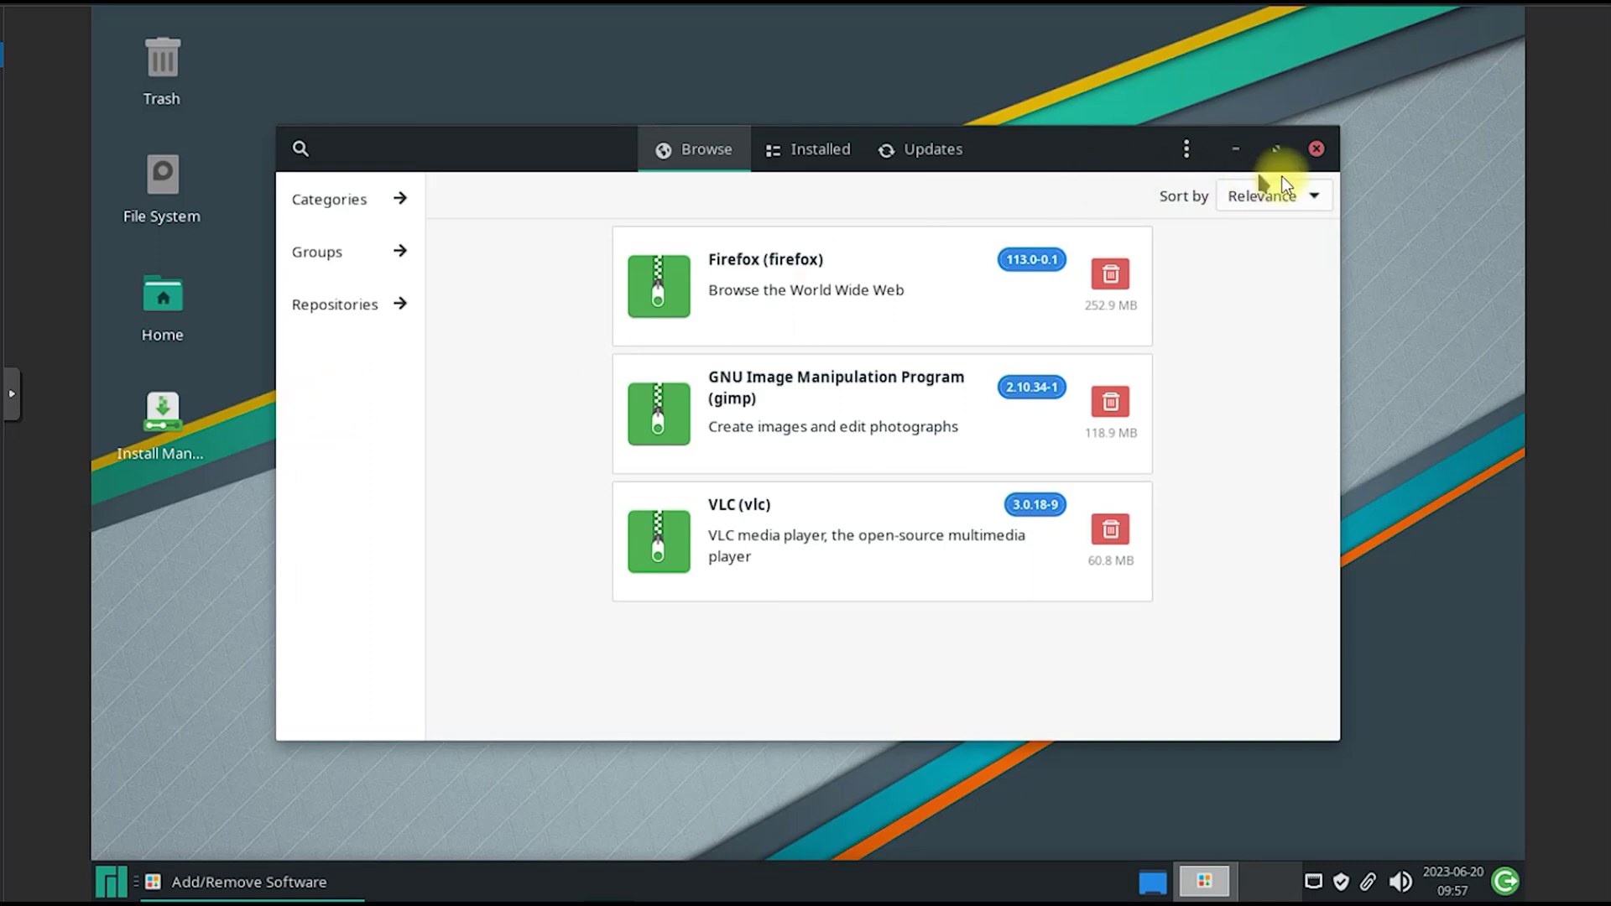
pyautogui.click(1326, 154)
# Step: Launch GParted from the Whisker menu's System category
pyautogui.click(110, 882)
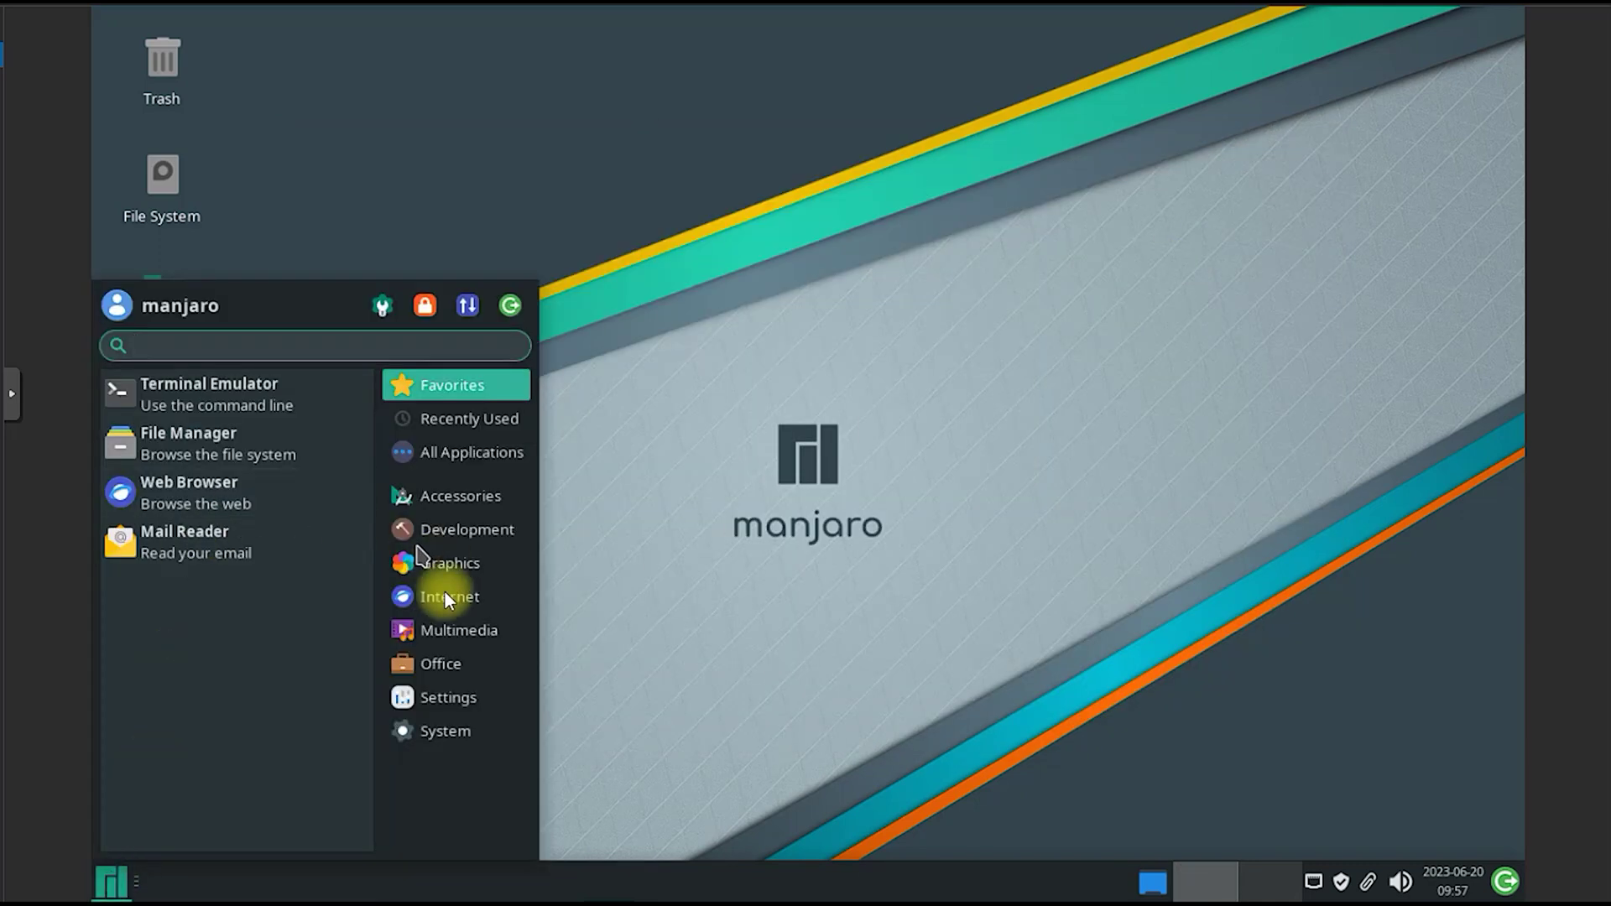
pyautogui.click(431, 730)
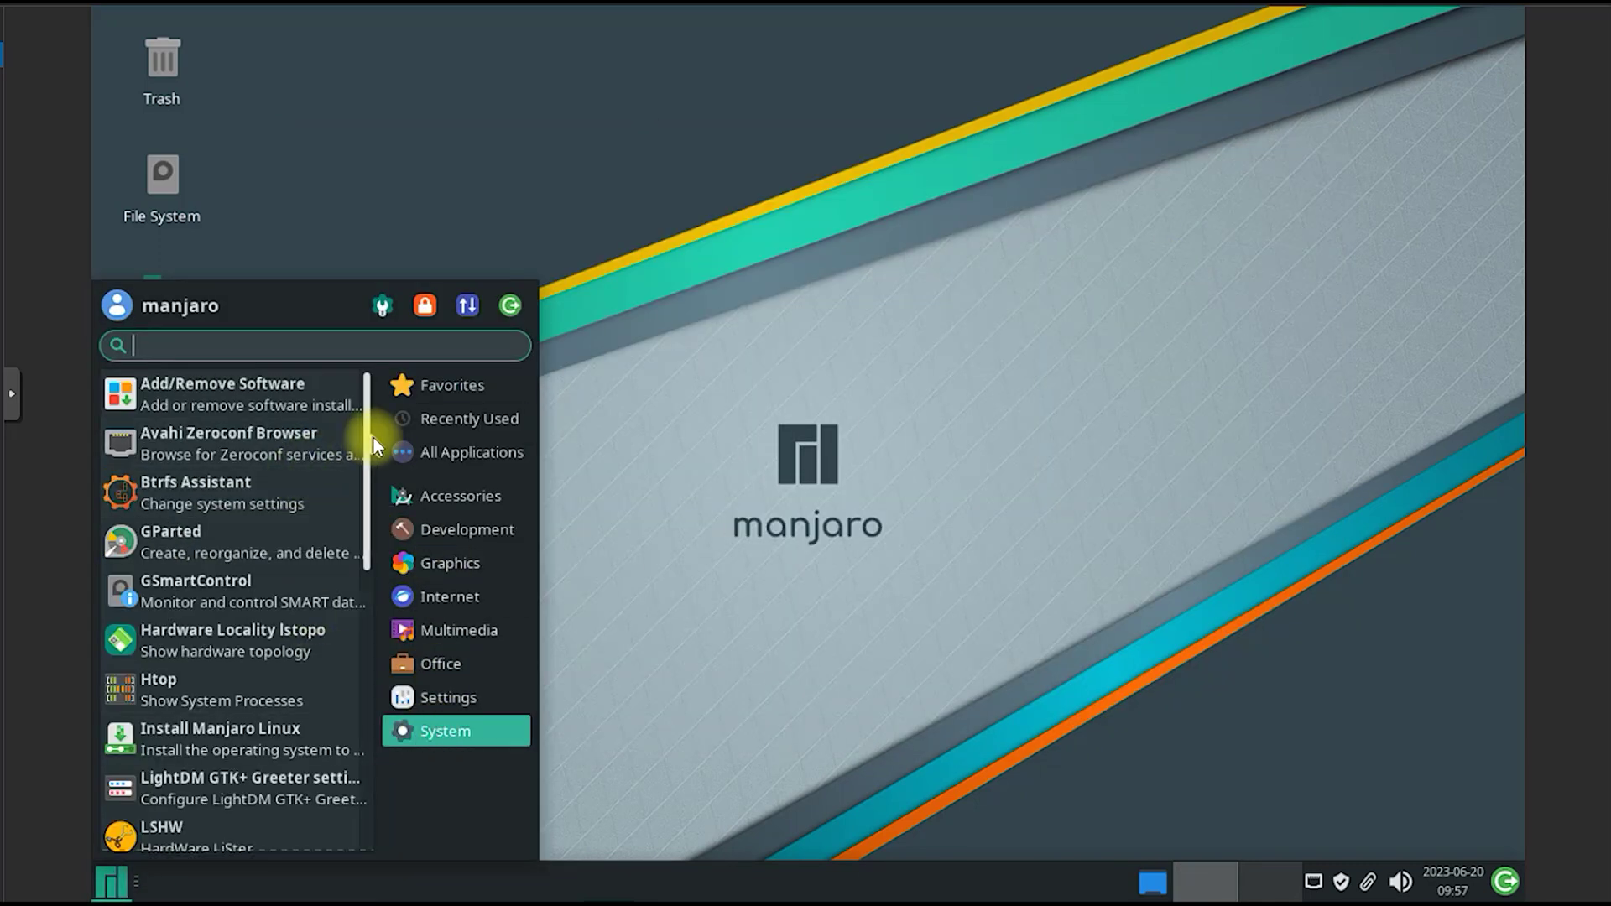
pyautogui.moveTo(373, 436); pyautogui.dragTo(371, 459)
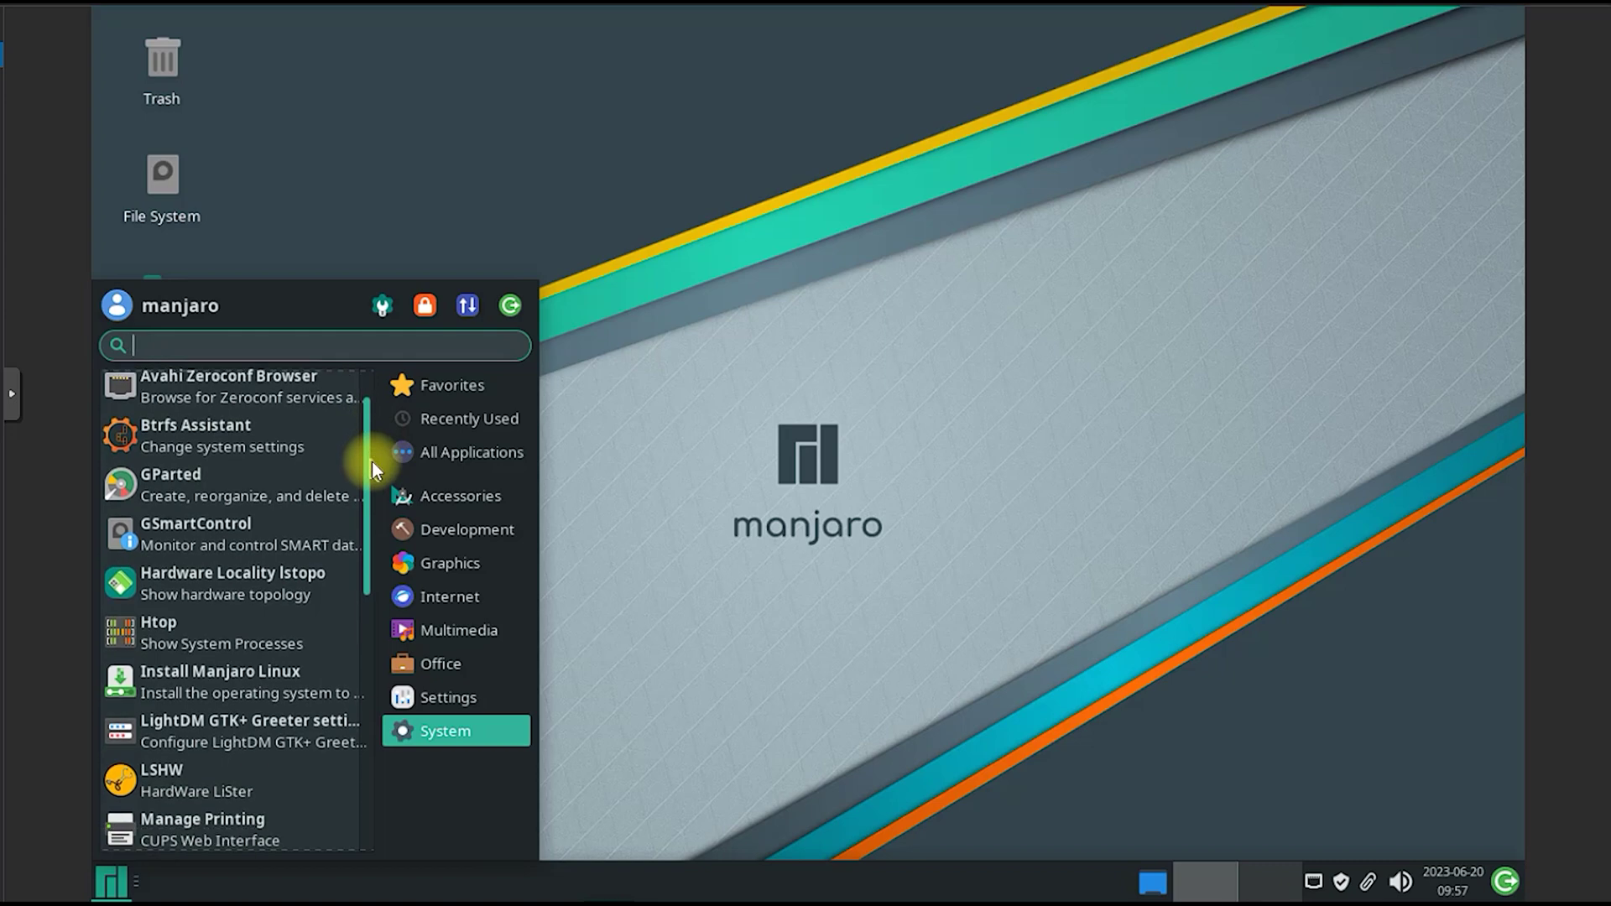
pyautogui.click(226, 435)
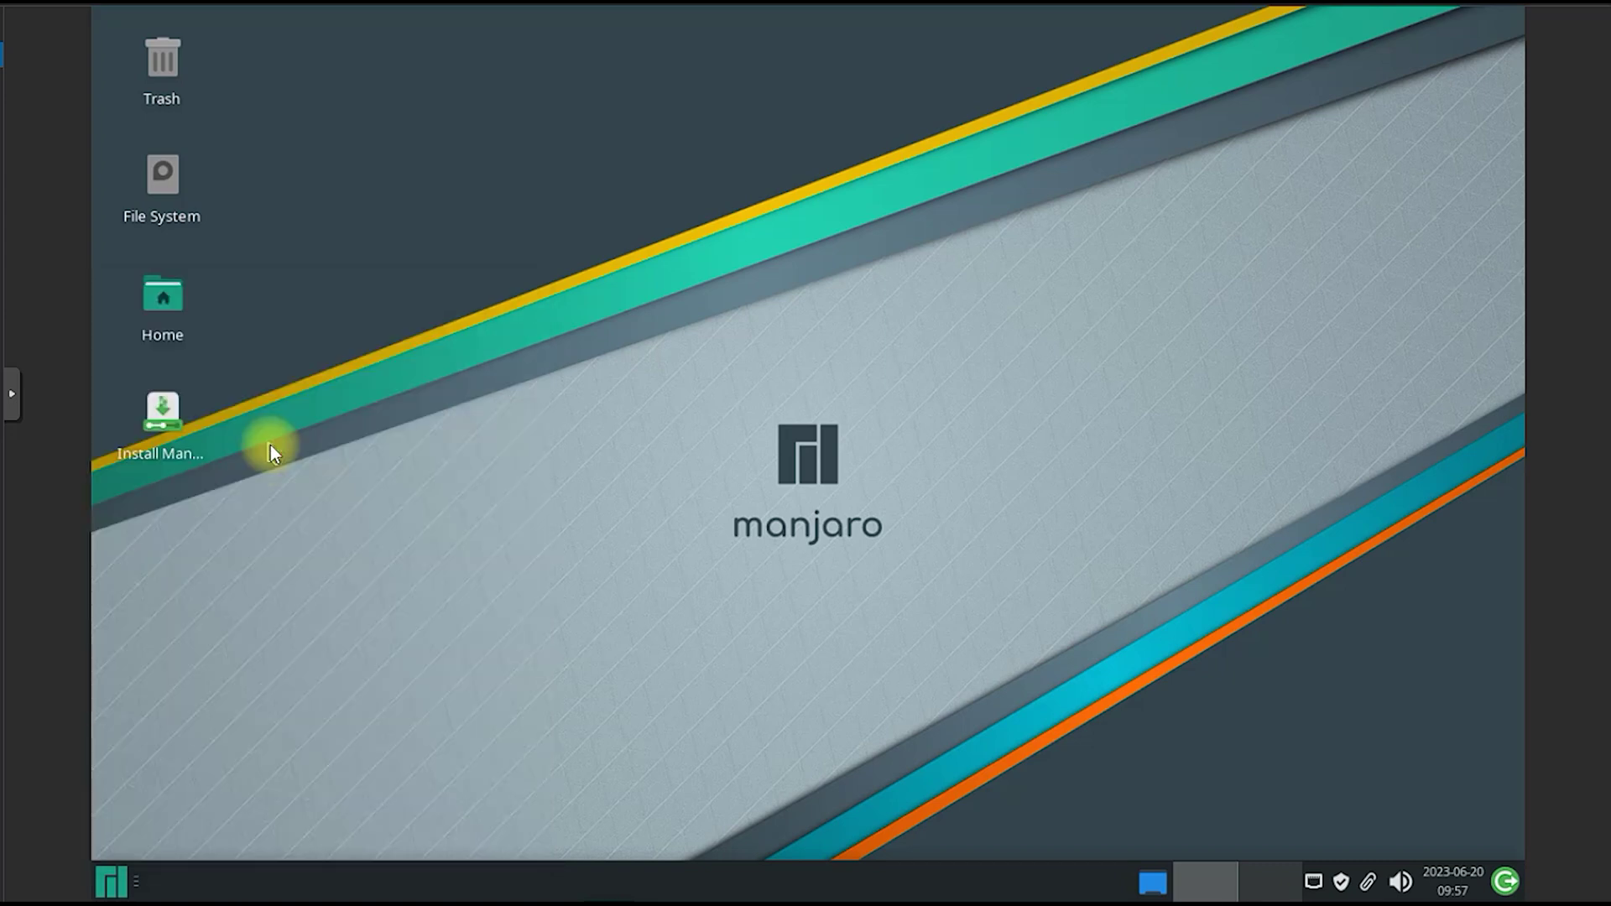
pyautogui.click(125, 888)
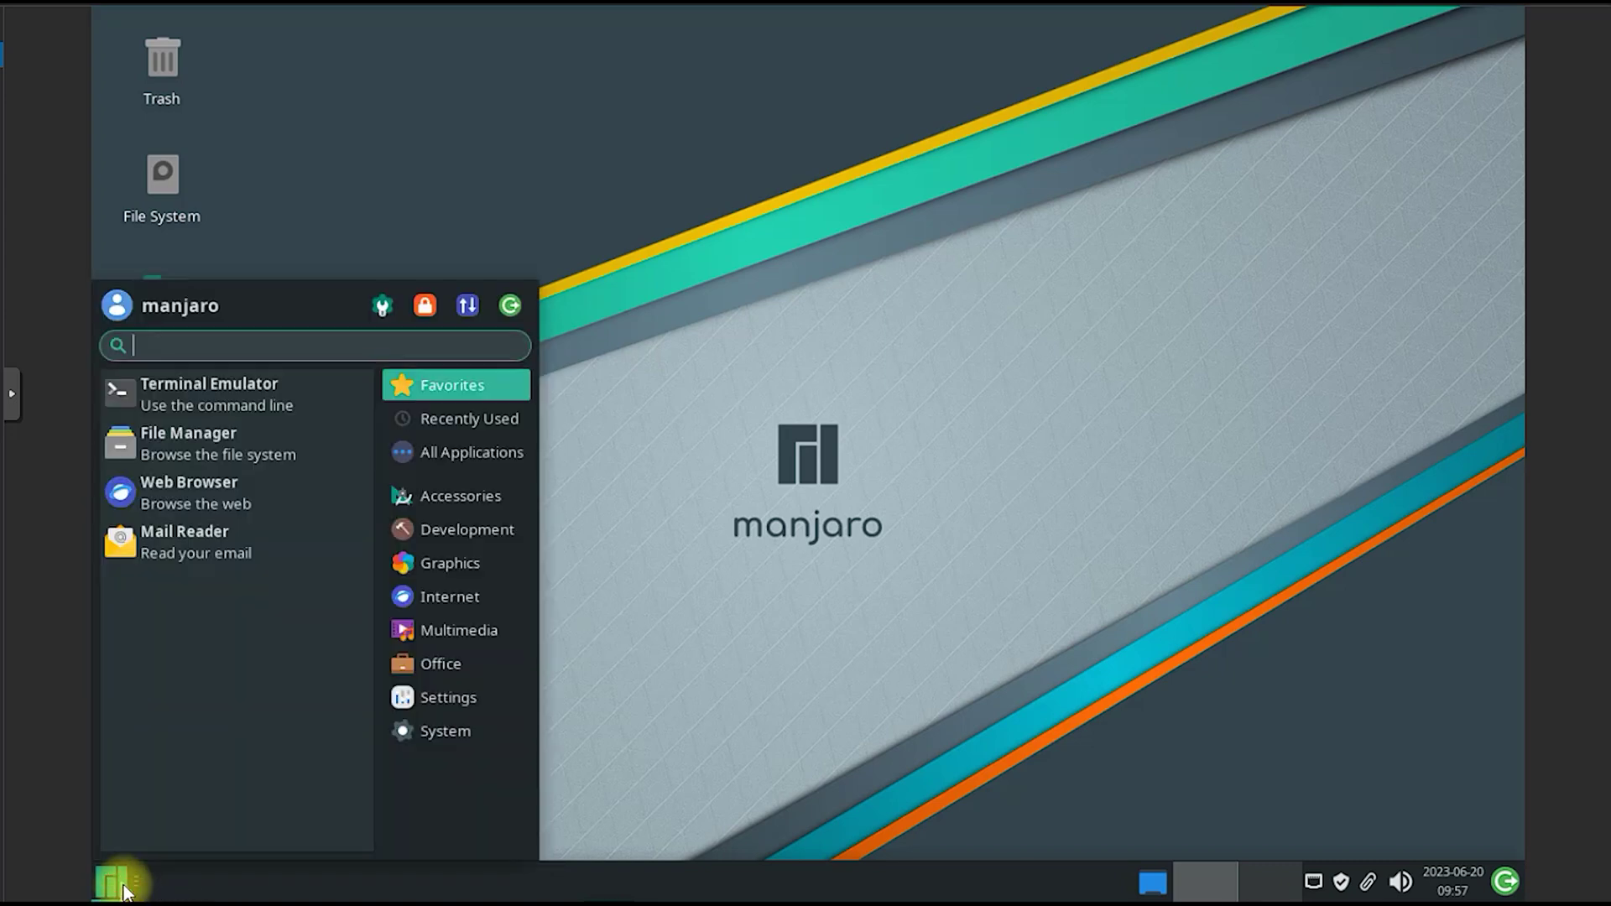
pyautogui.click(449, 732)
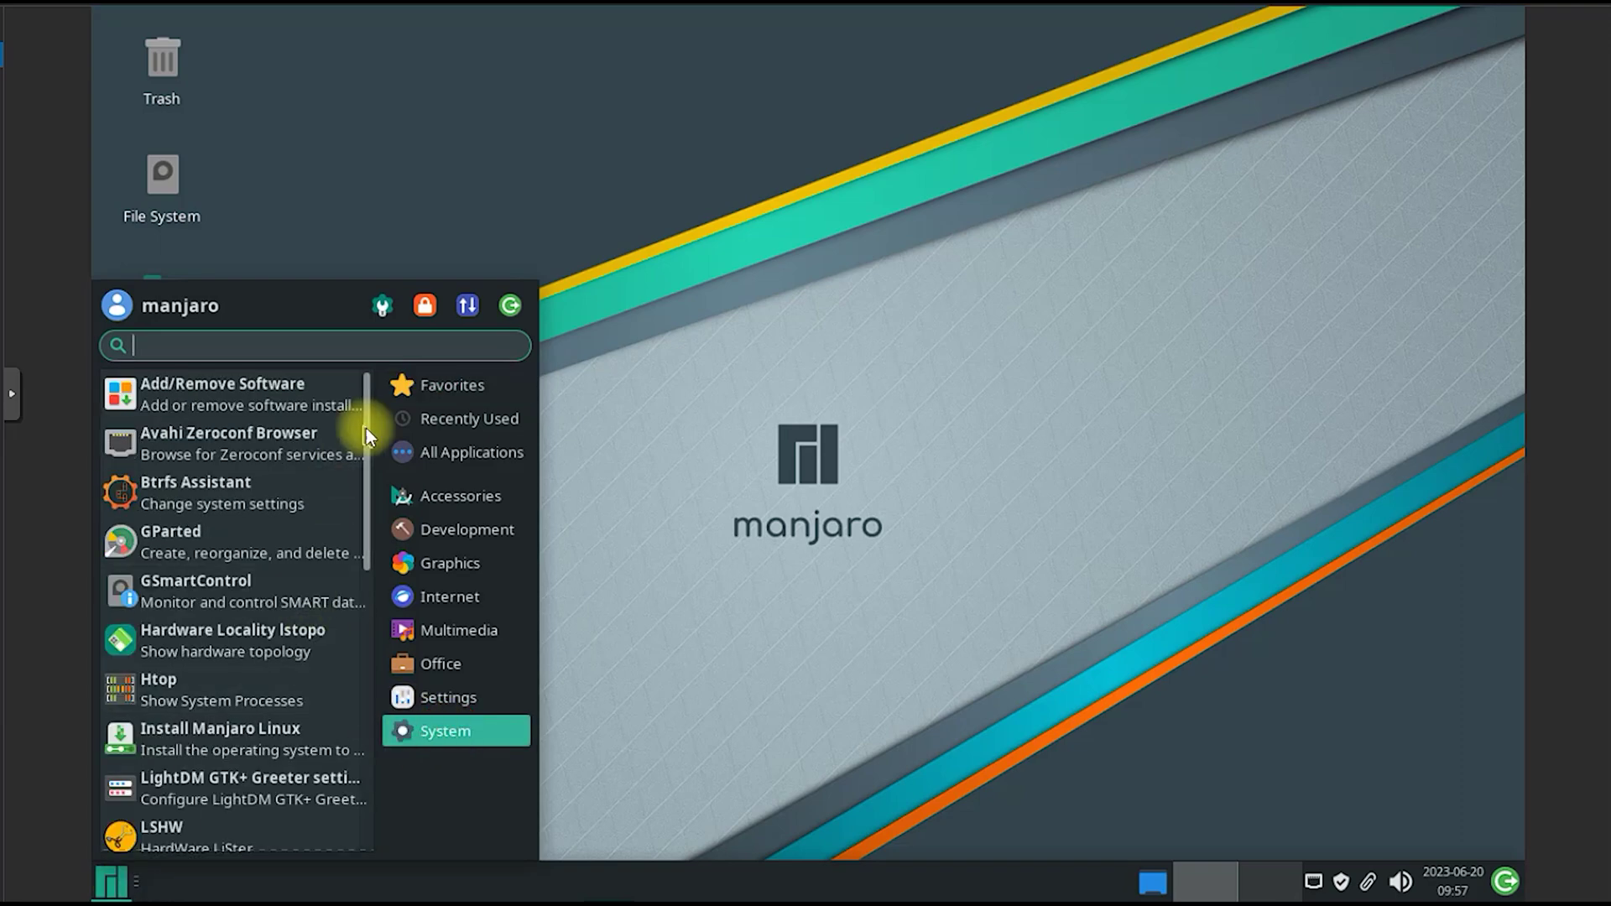
pyautogui.scroll(-1, 366, 438)
pyautogui.click(255, 480)
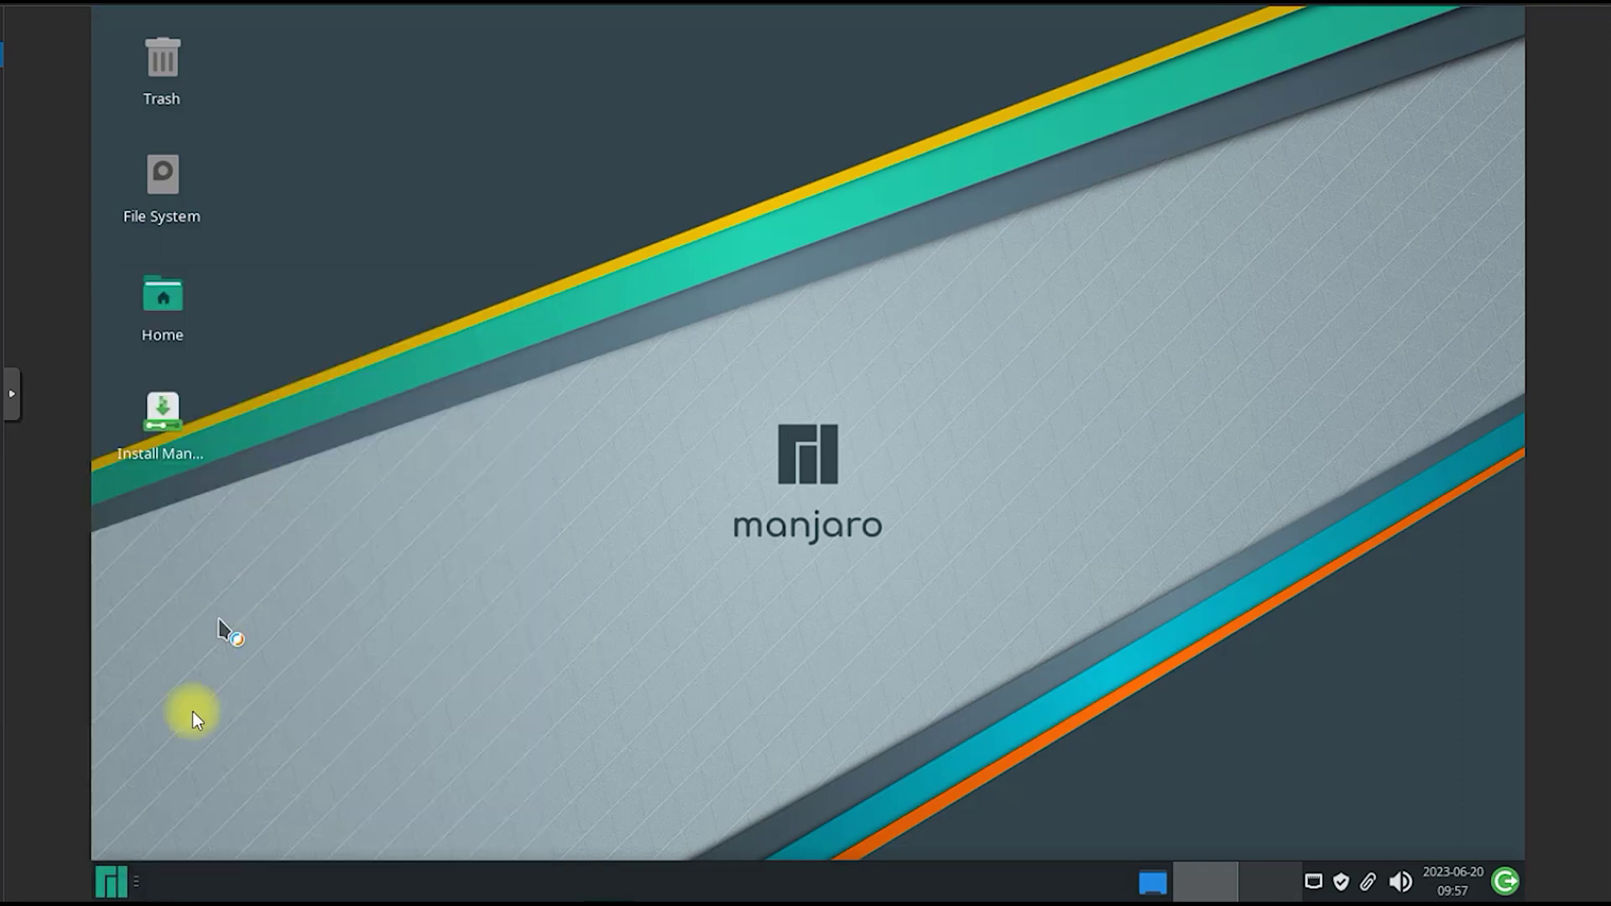
# Step: Close GParted, then briefly open and close the Thunar file manager
pyautogui.click(122, 882)
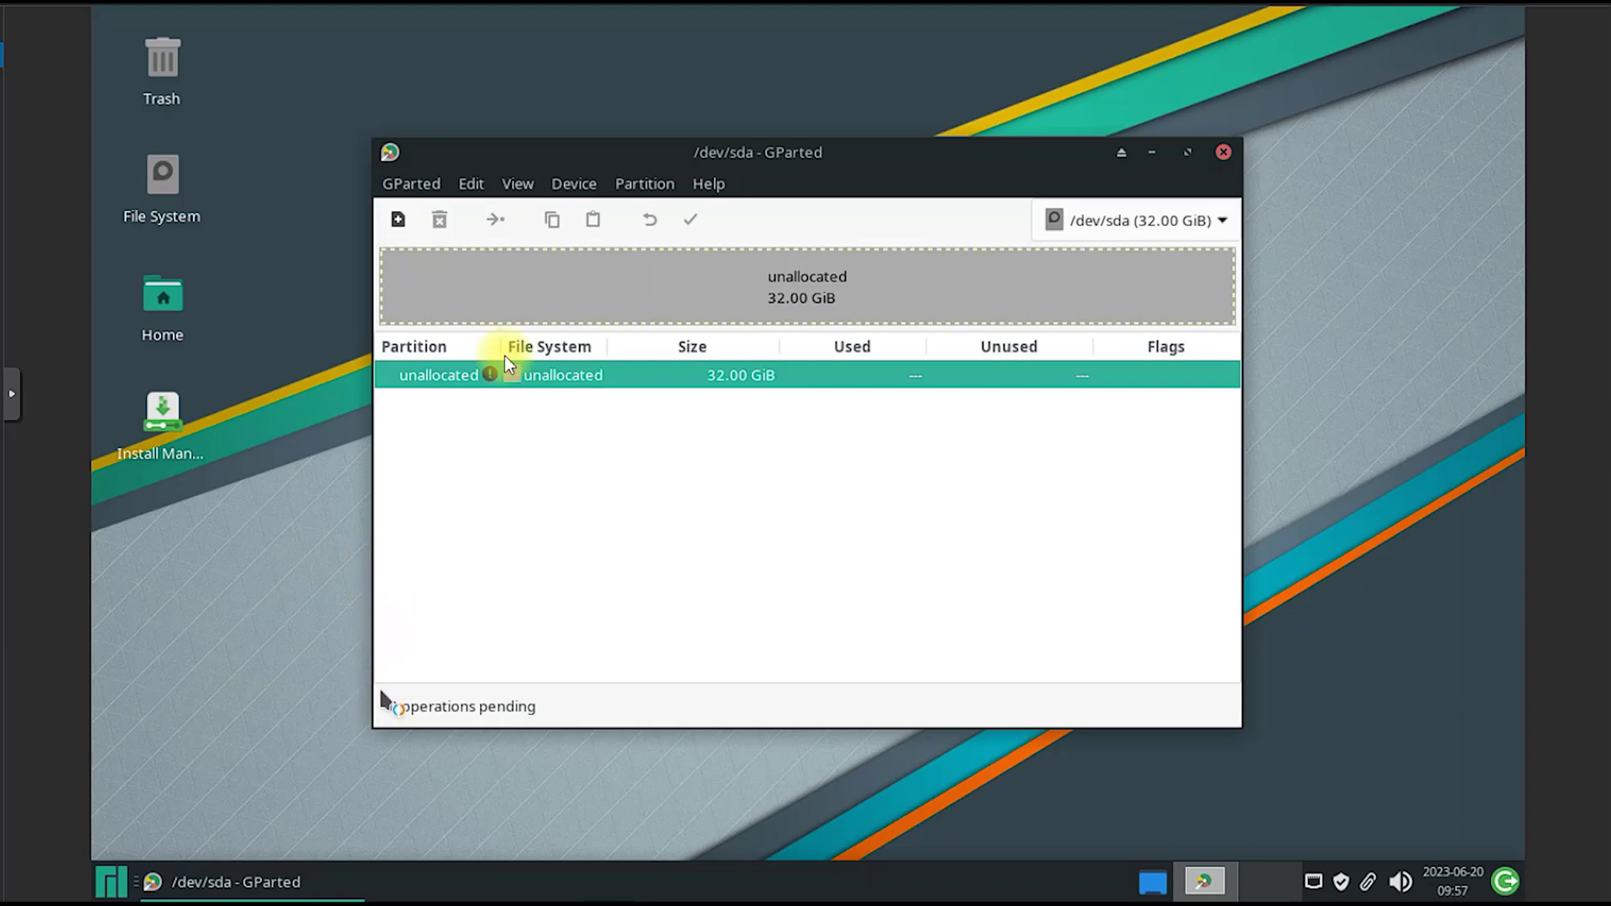
pyautogui.moveTo(841, 154); pyautogui.dragTo(1030, 236)
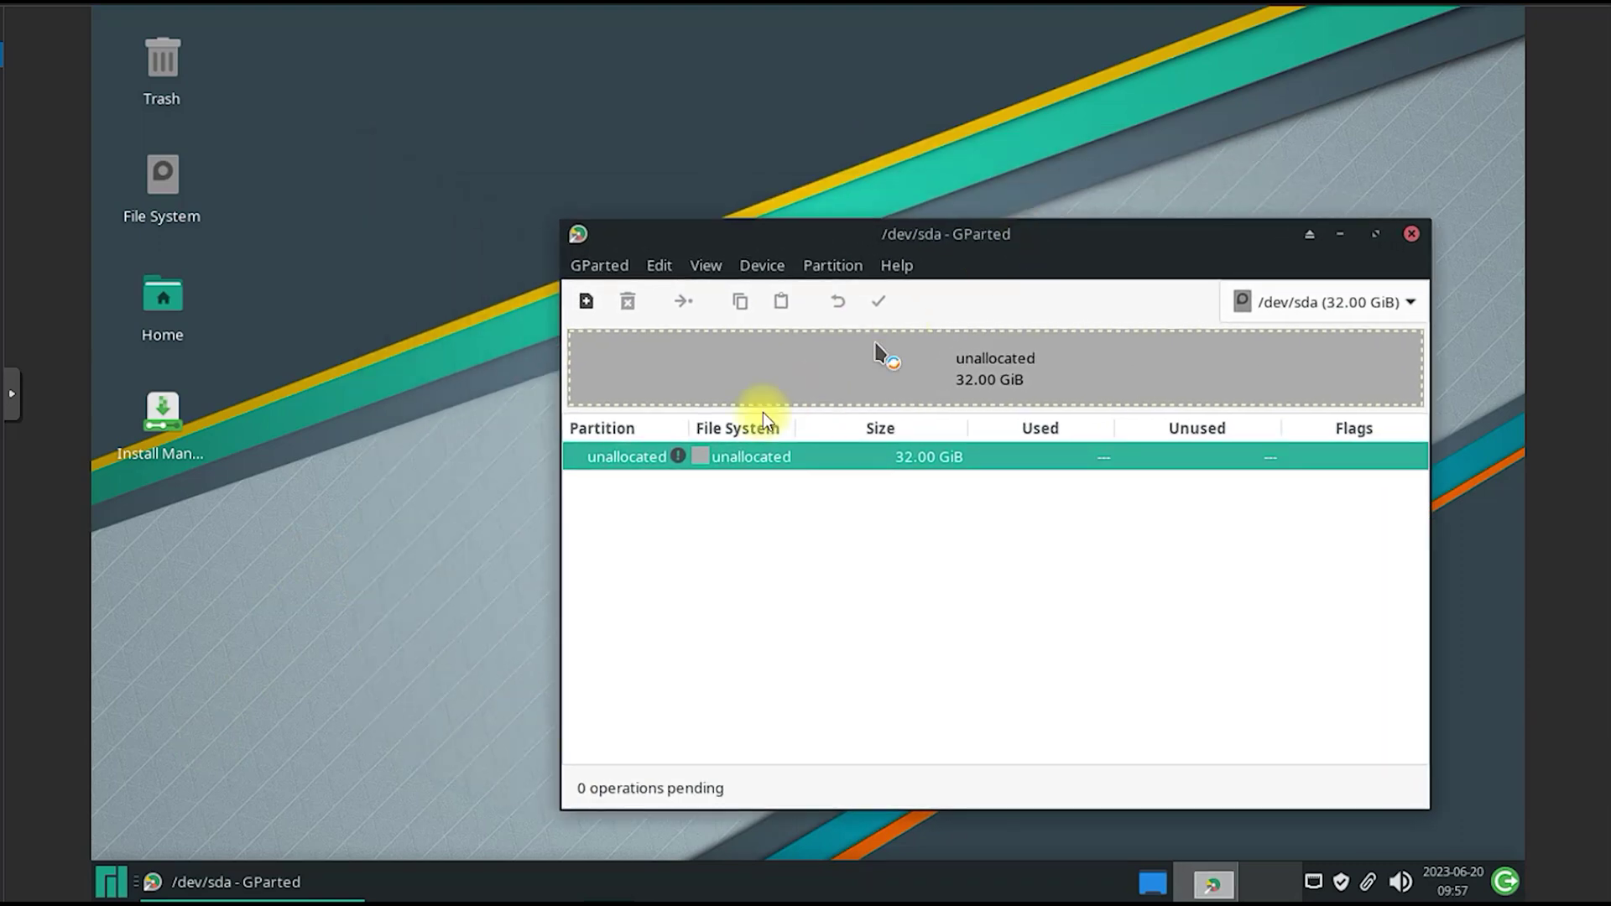
pyautogui.click(1413, 234)
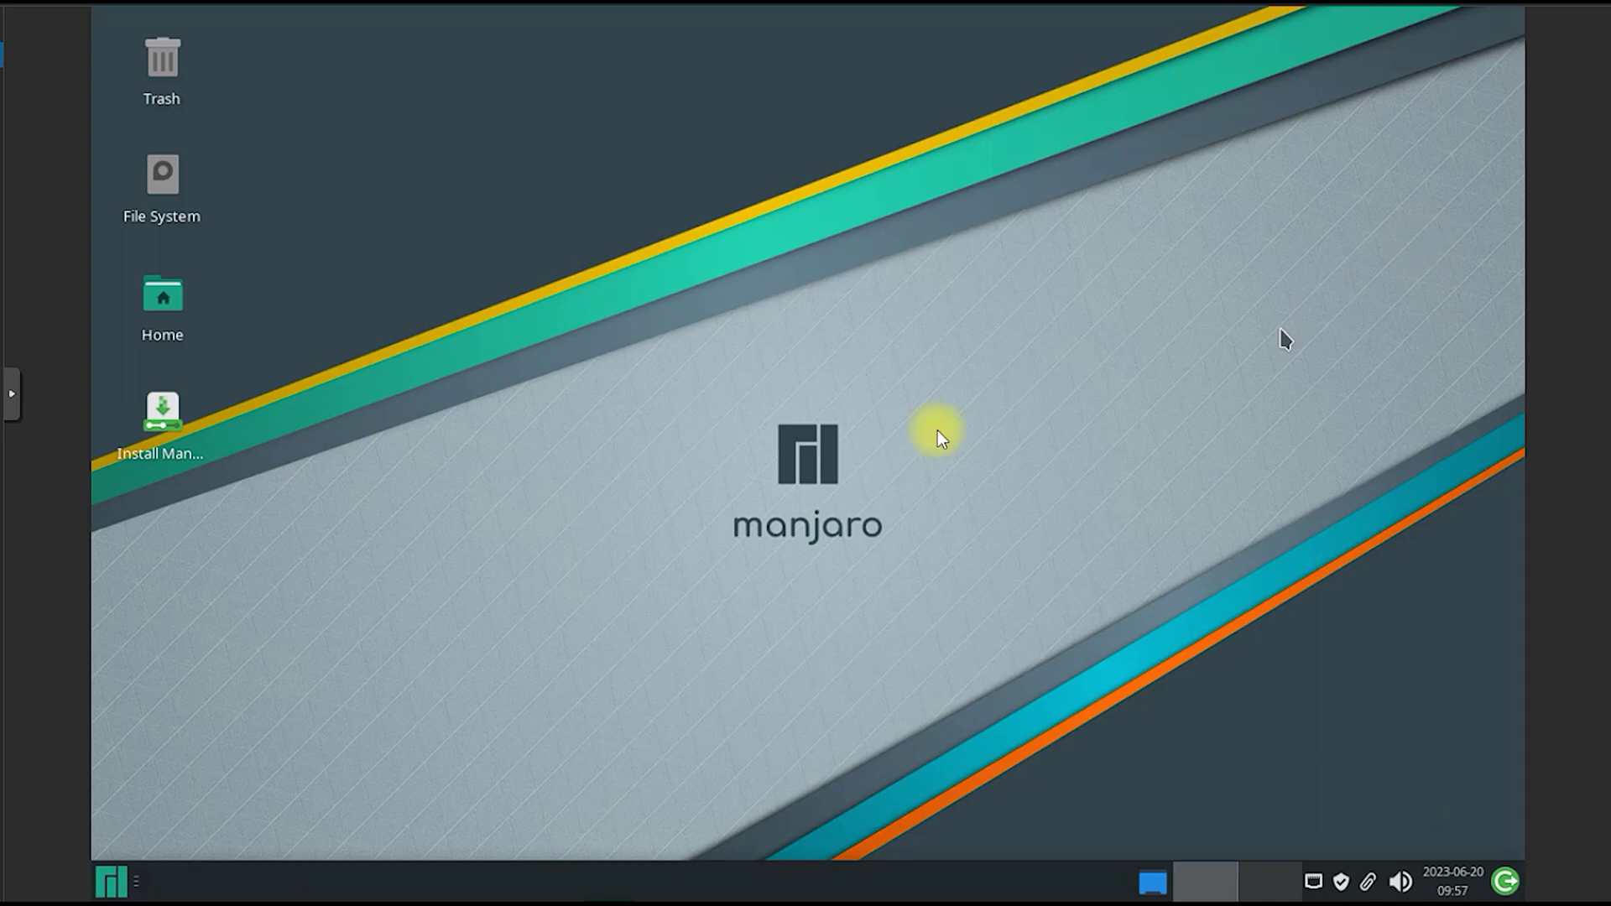
pyautogui.click(127, 867)
pyautogui.click(455, 728)
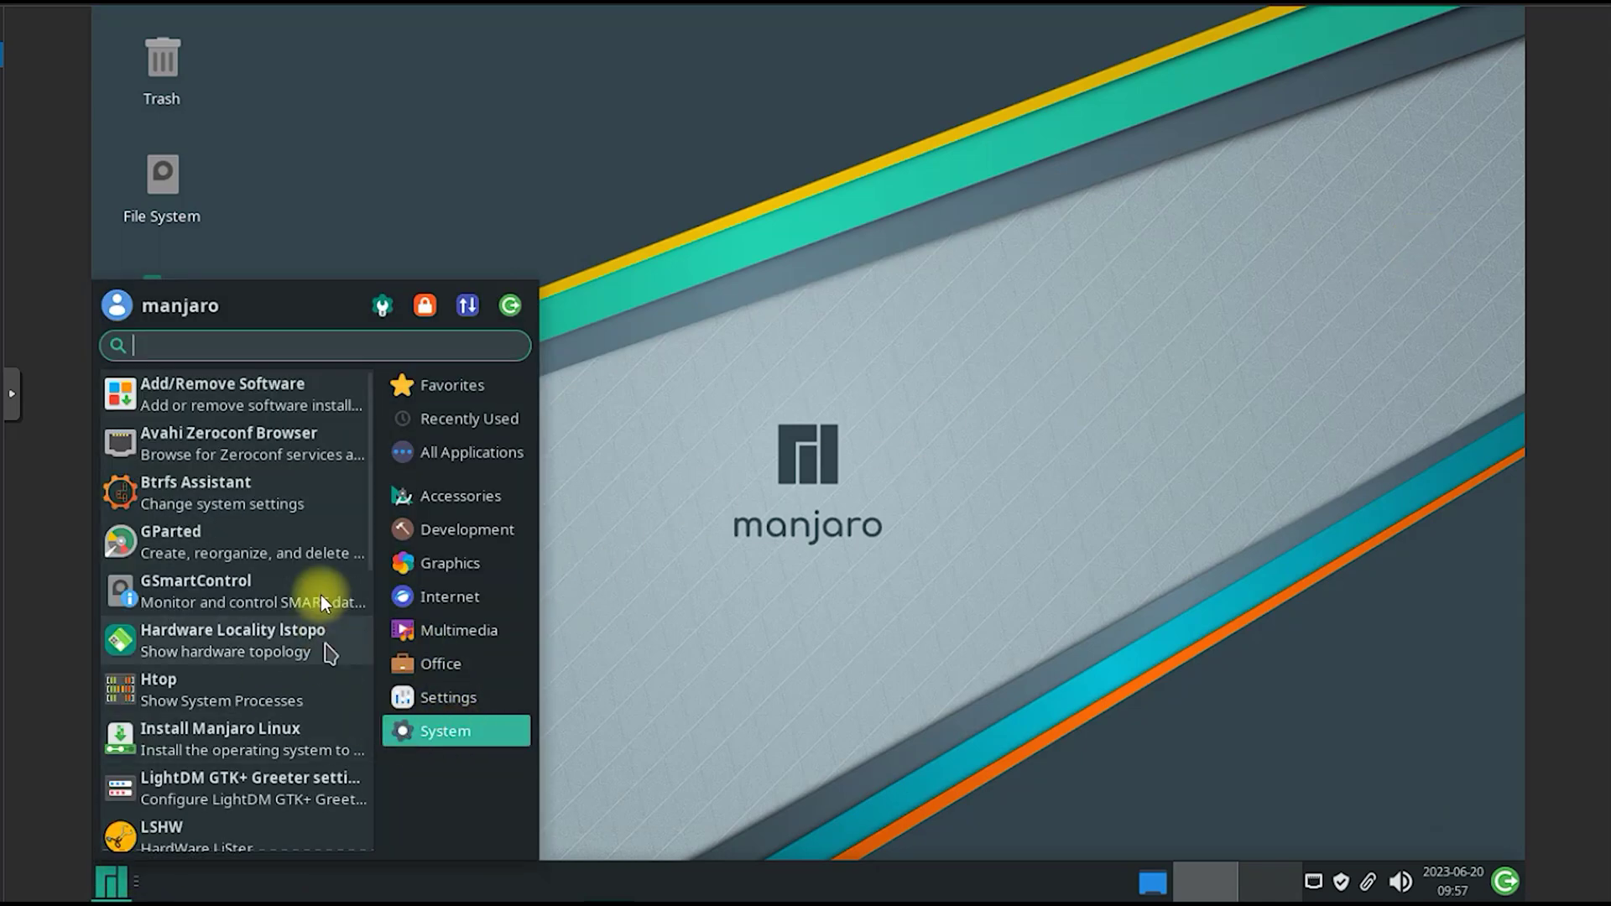
pyautogui.scroll(-1, 321, 596)
pyautogui.scroll(-1, 322, 594)
pyautogui.scroll(-1, 320, 594)
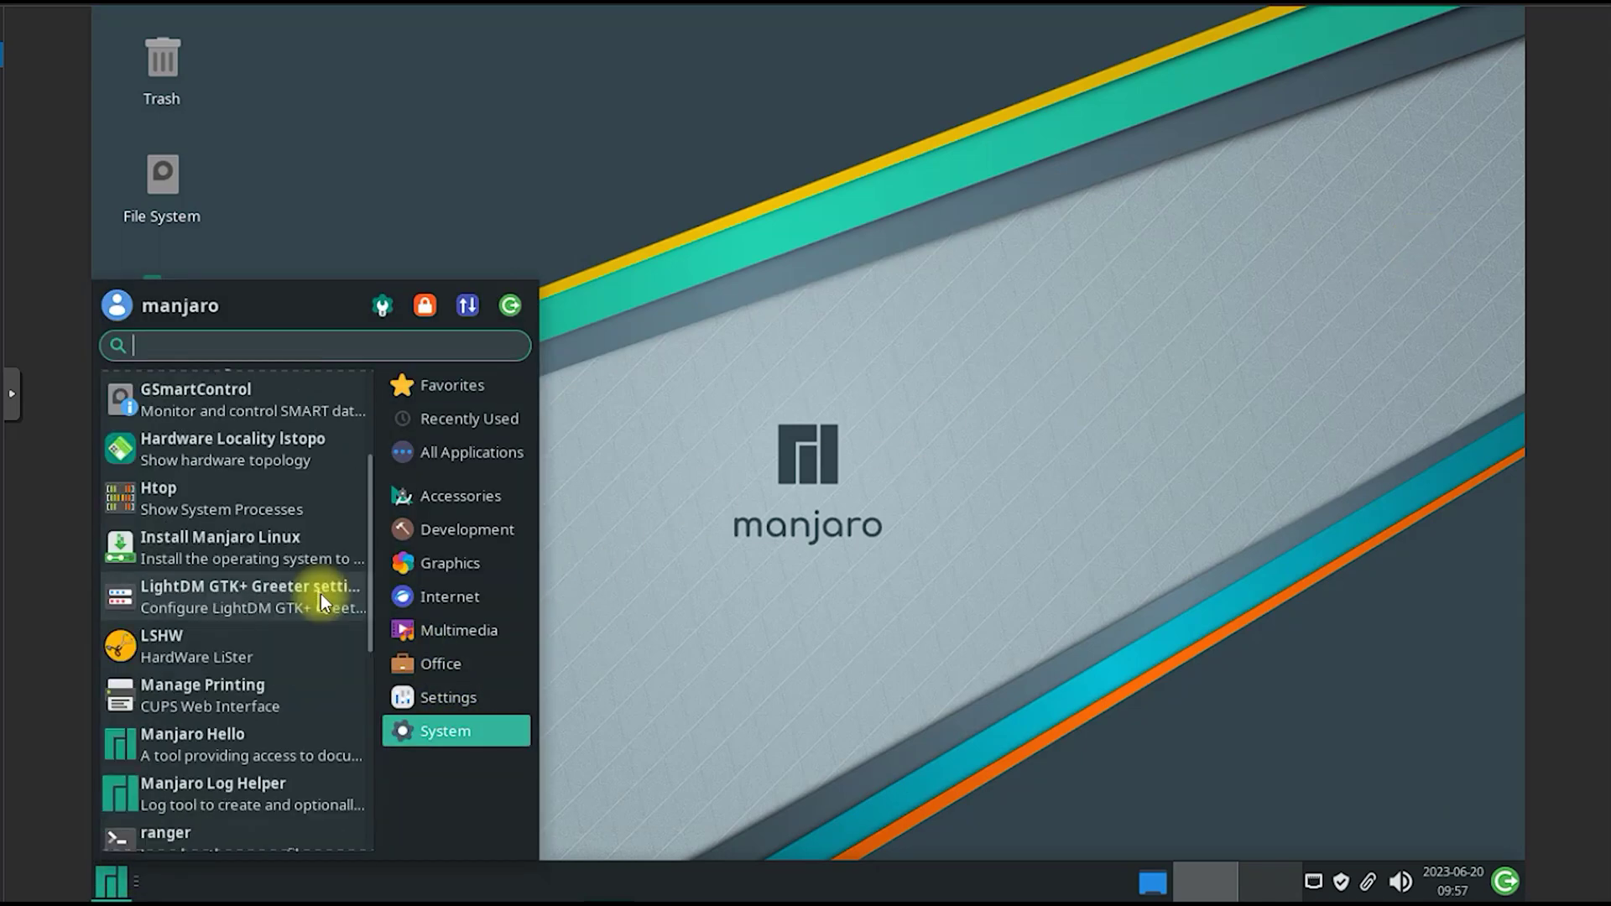
pyautogui.scroll(-1, 321, 595)
pyautogui.scroll(-1, 321, 594)
pyautogui.scroll(-1, 320, 595)
pyautogui.scroll(-1, 321, 595)
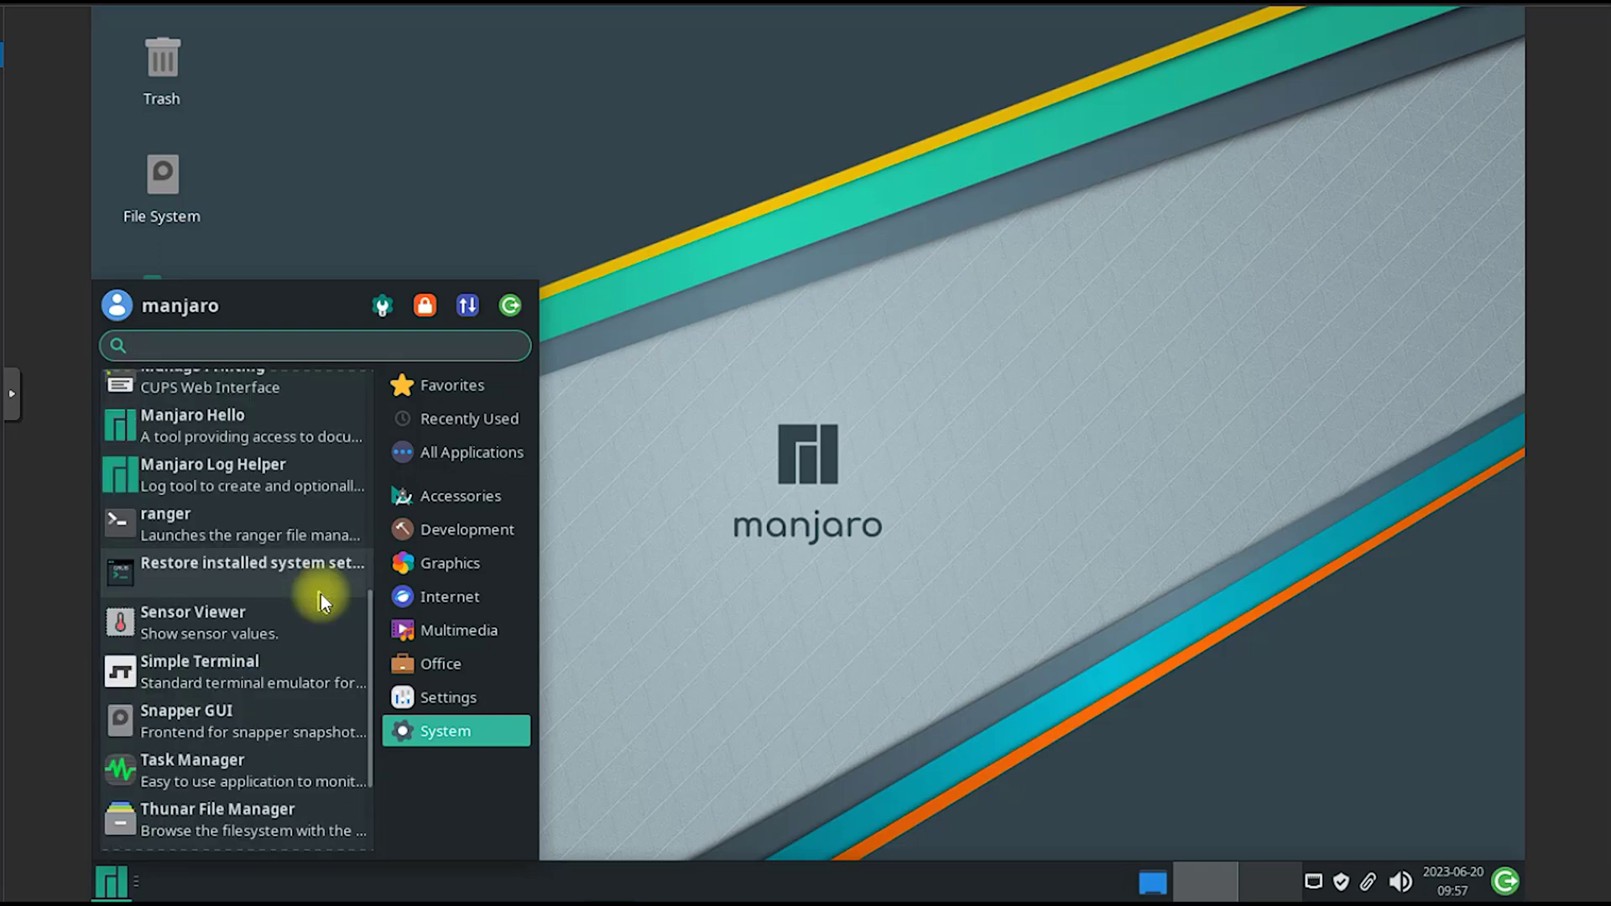
pyautogui.scroll(-1, 321, 594)
pyautogui.scroll(-1, 321, 594)
pyautogui.click(276, 687)
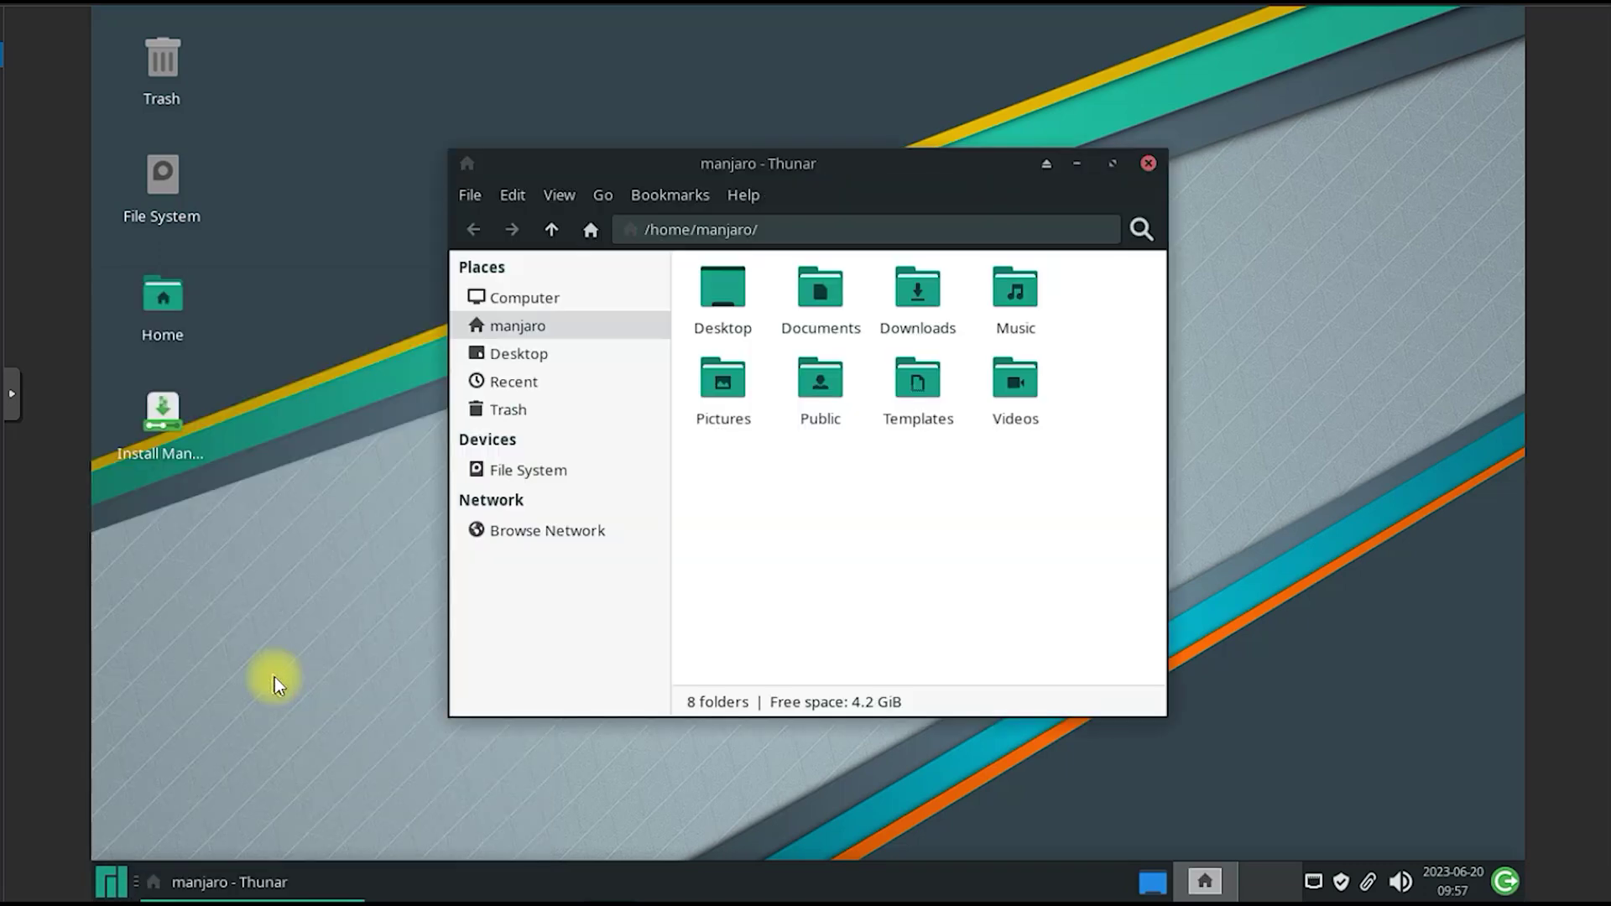
pyautogui.click(1144, 166)
# Step: Launch Task Manager from the System category
pyautogui.click(111, 881)
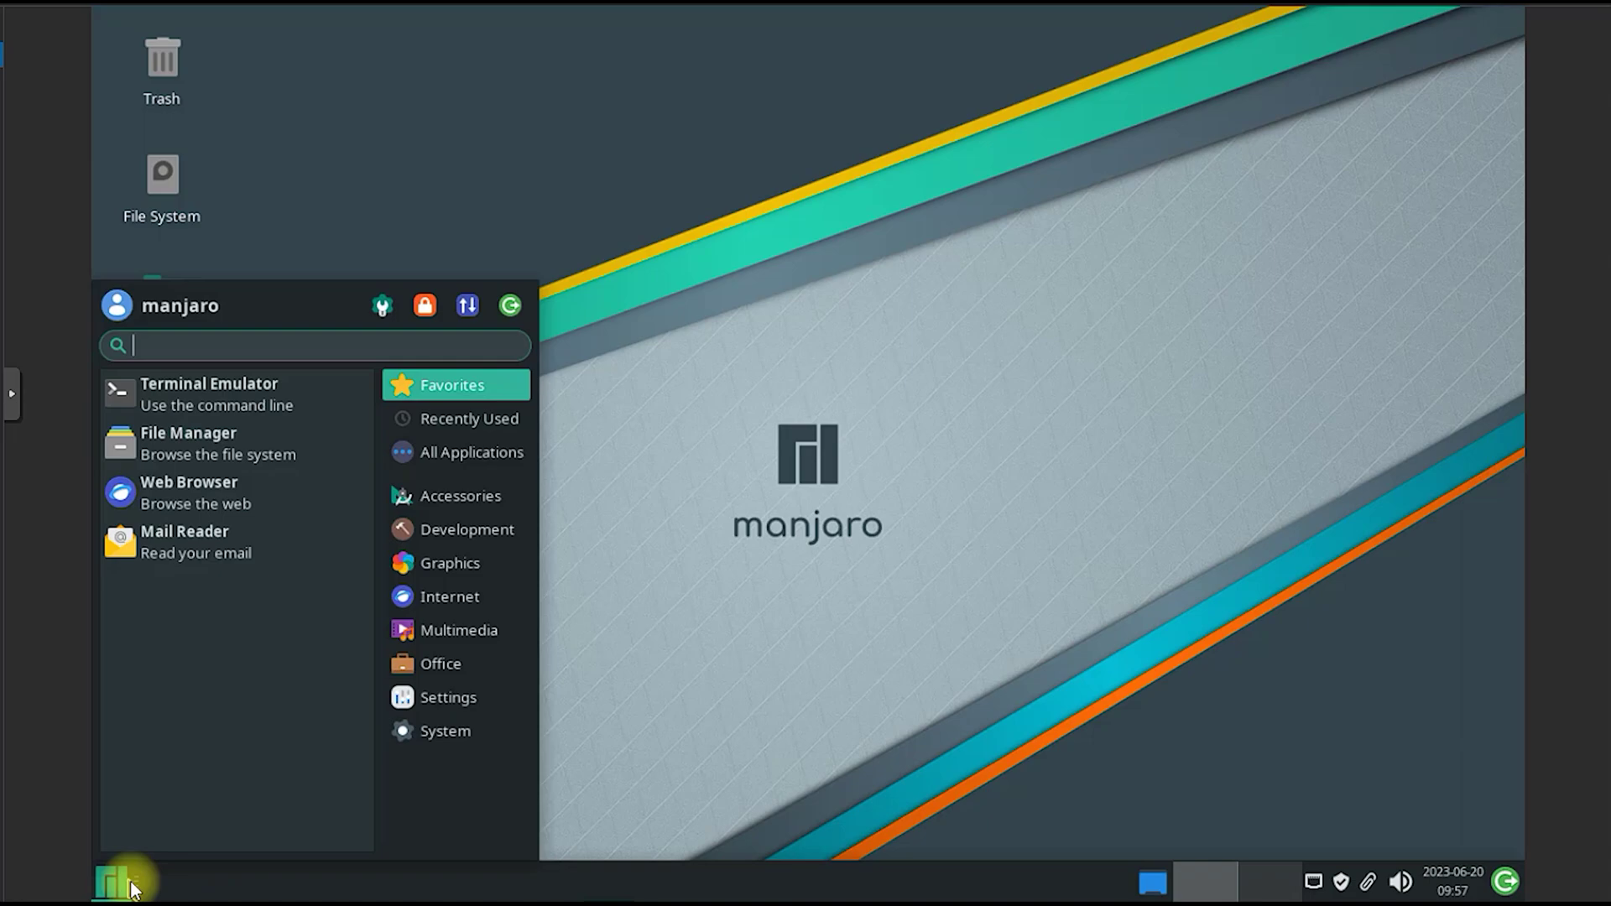
pyautogui.click(444, 731)
pyautogui.scroll(-2, 282, 591)
pyautogui.scroll(-2, 283, 591)
pyautogui.scroll(-2, 283, 590)
pyautogui.scroll(-1, 282, 590)
pyautogui.click(263, 701)
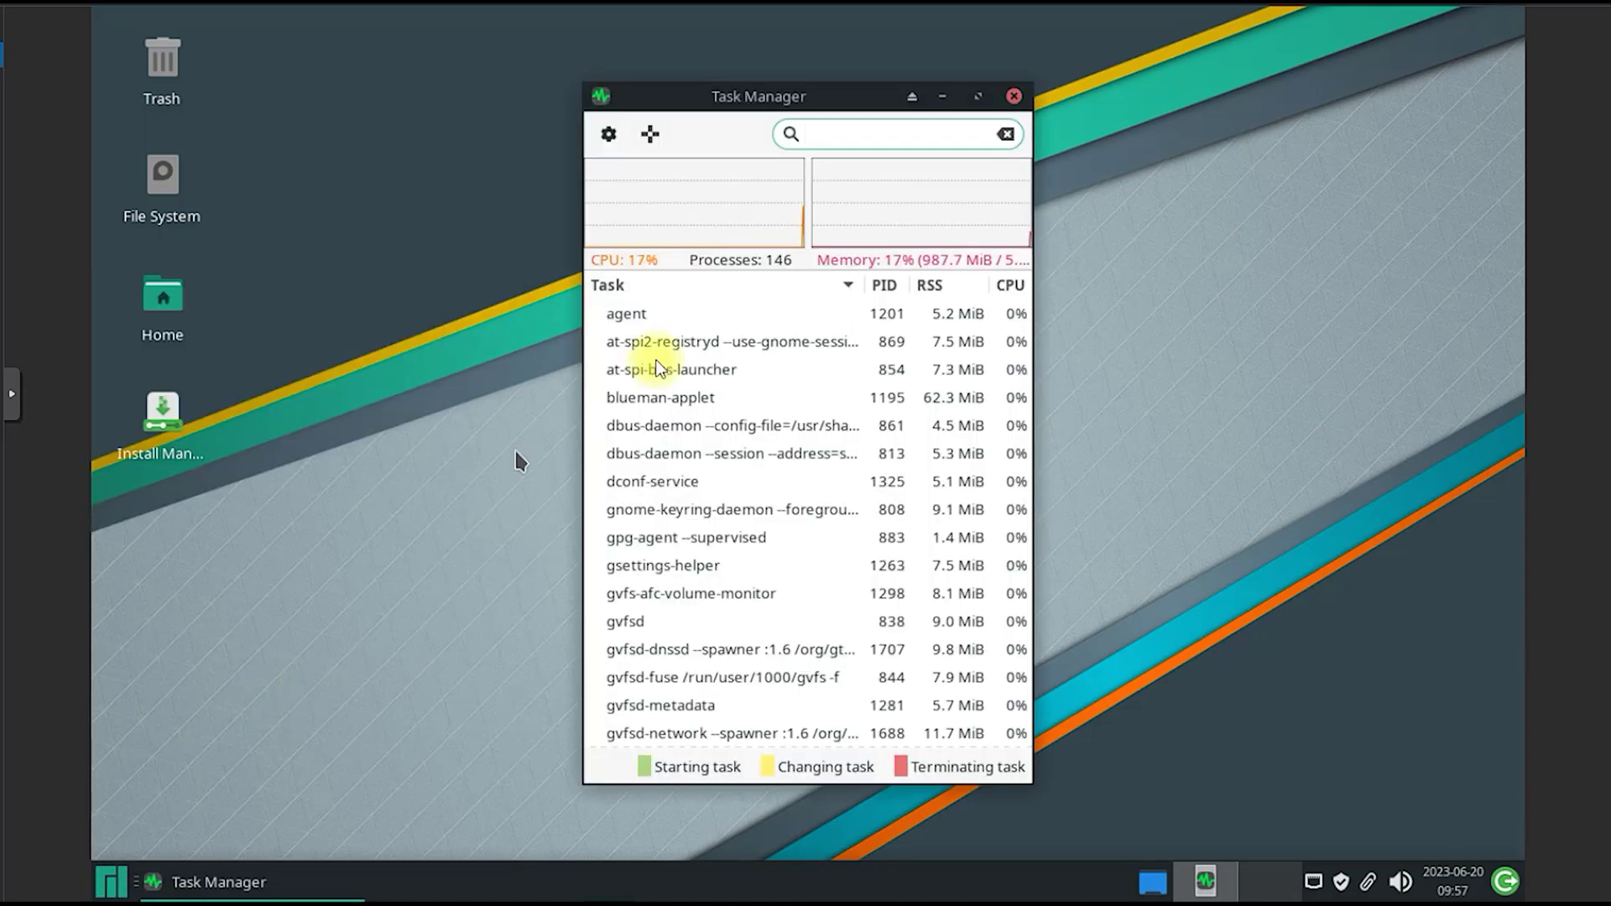
# Step: Move Task Manager to the right, launch Xfce Terminal, and bring up the Settings category
pyautogui.moveTo(821, 101); pyautogui.dragTo(1290, 153)
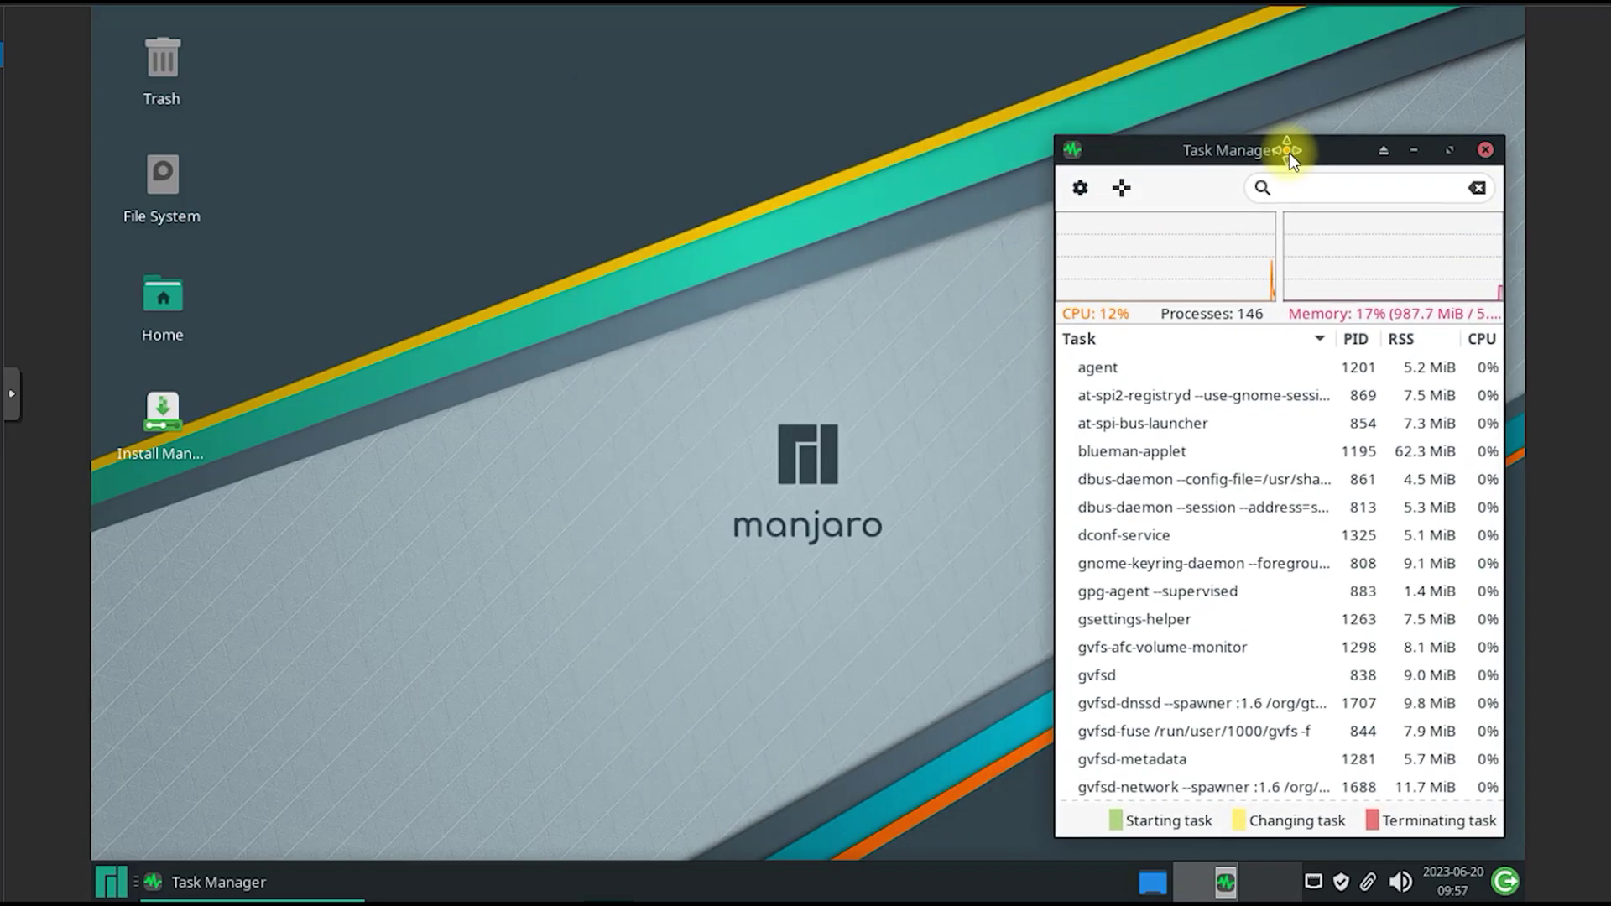
pyautogui.click(110, 881)
pyautogui.click(442, 731)
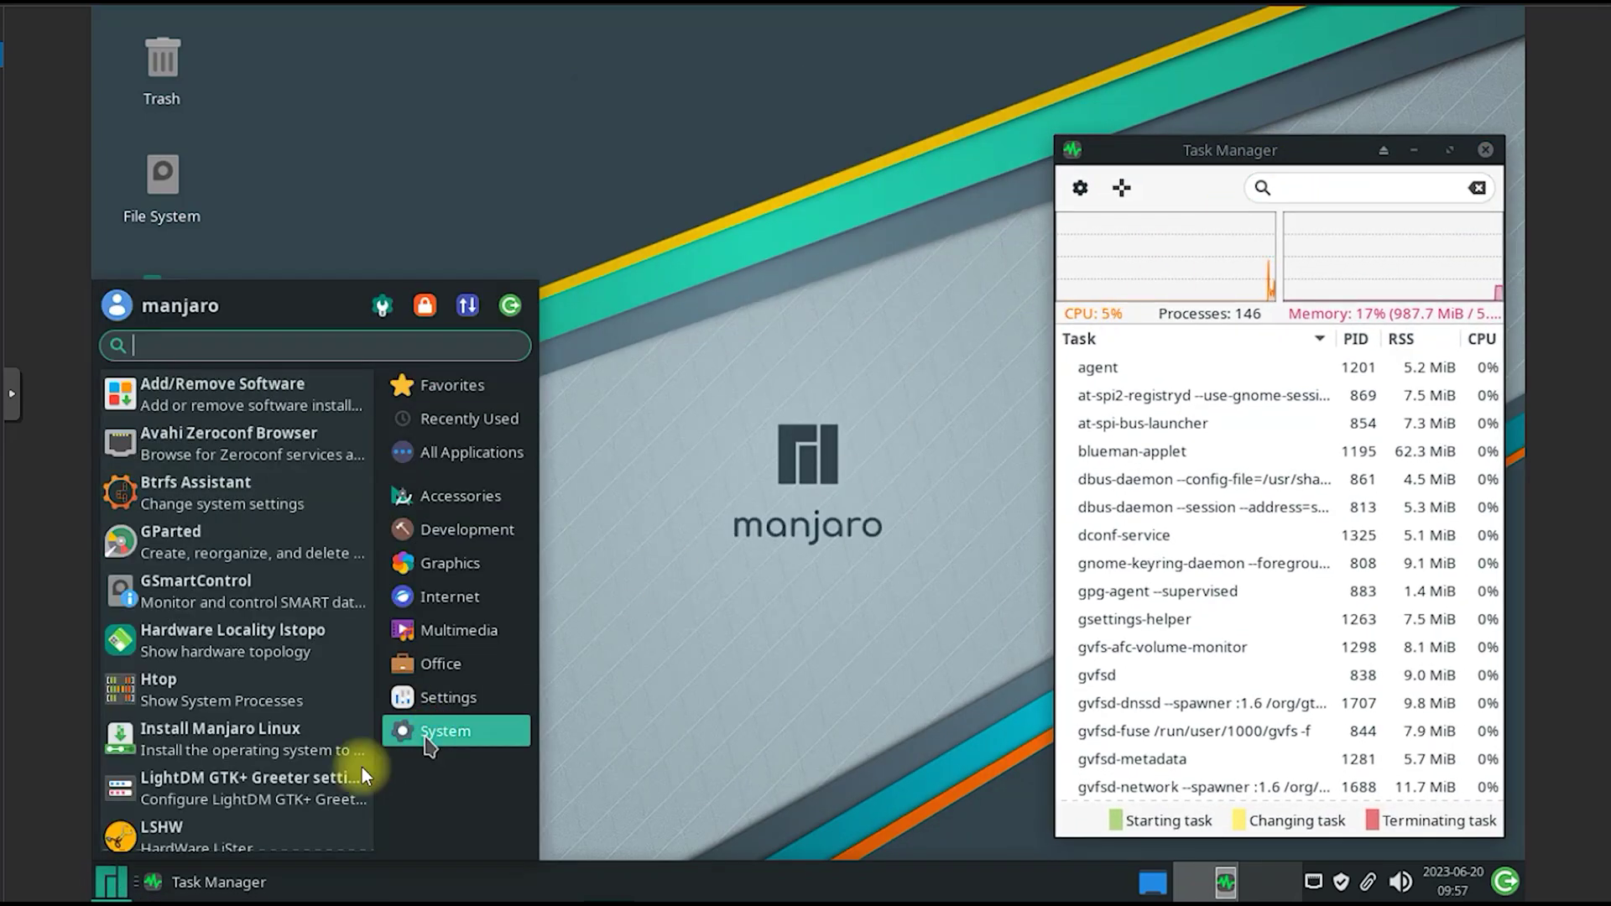
pyautogui.scroll(-3, 275, 711)
pyautogui.scroll(-3, 274, 711)
pyautogui.scroll(-3, 274, 711)
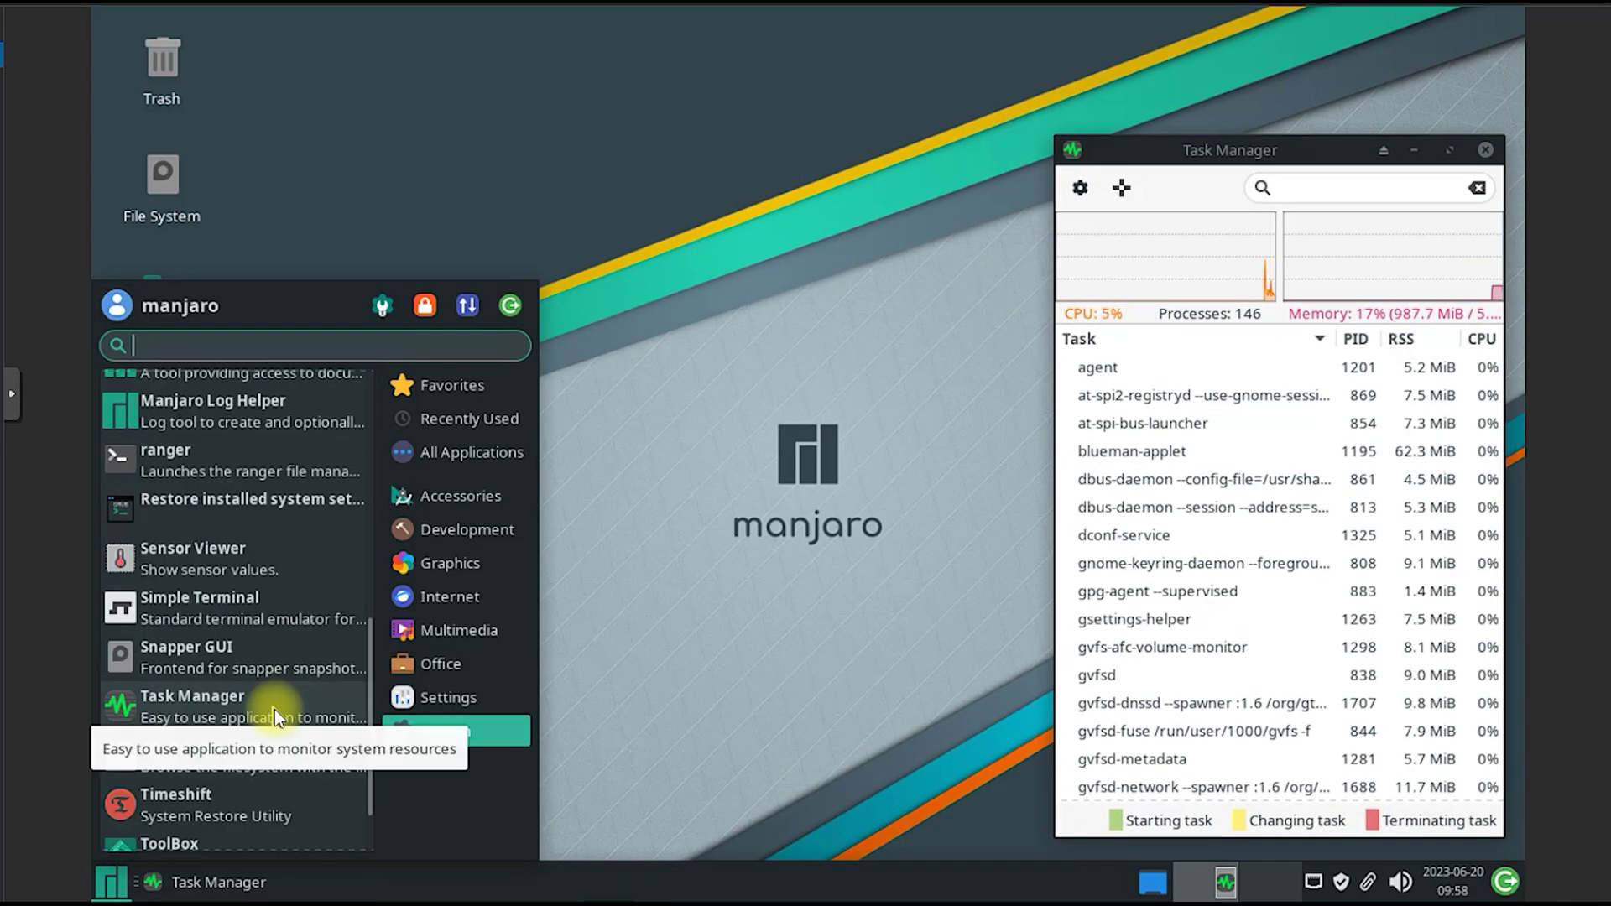
pyautogui.scroll(-2, 274, 710)
pyautogui.click(237, 819)
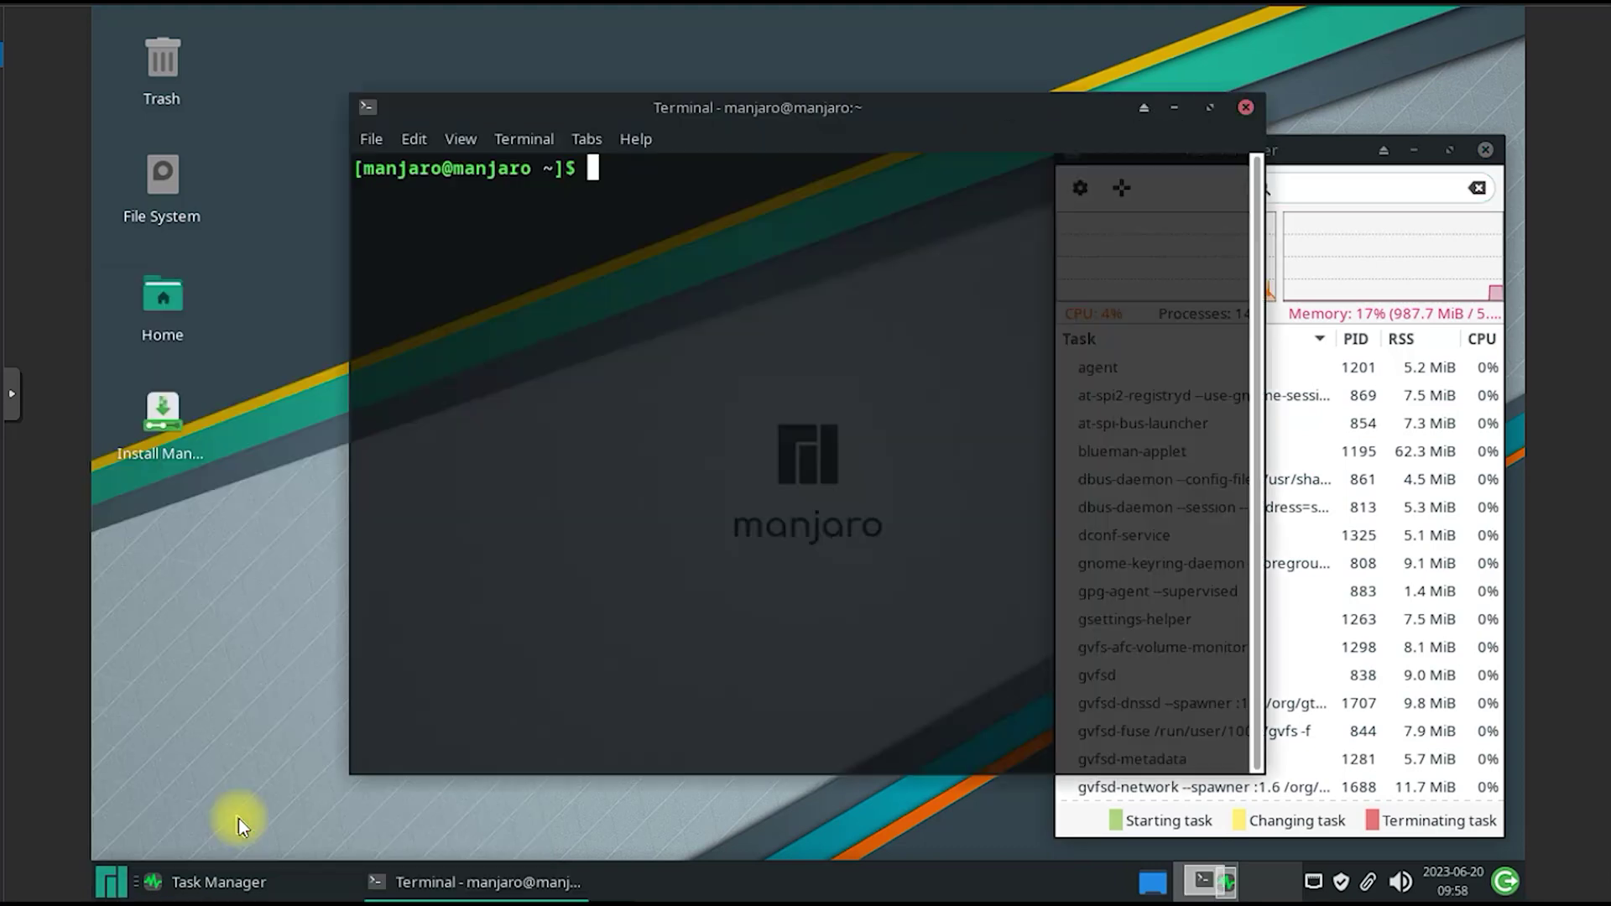
pyautogui.click(111, 884)
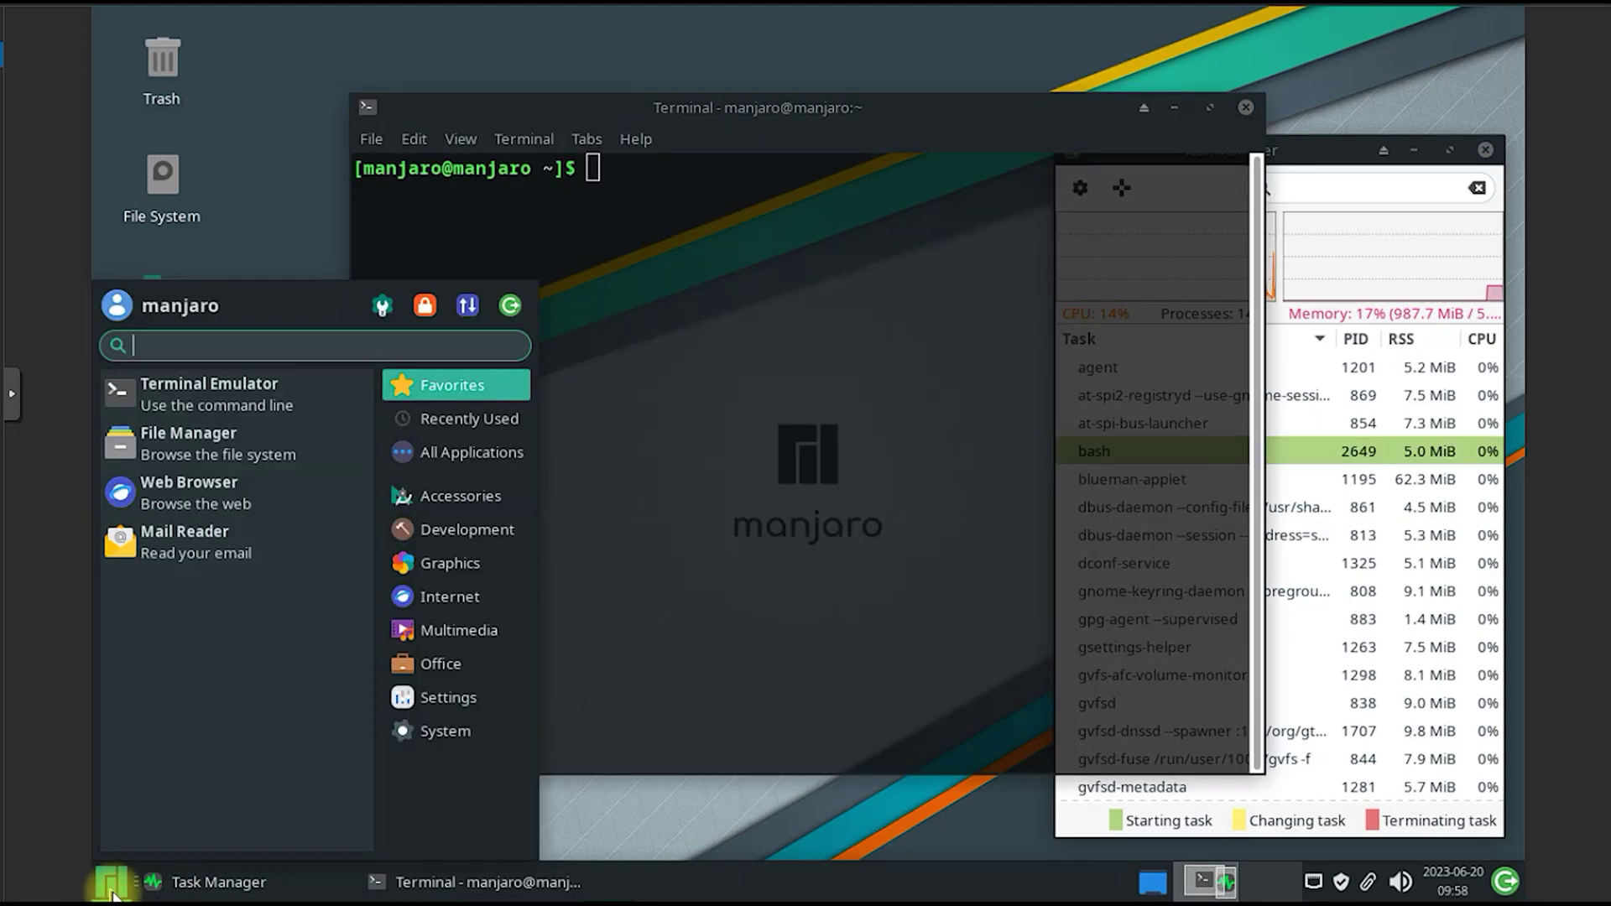
pyautogui.click(484, 697)
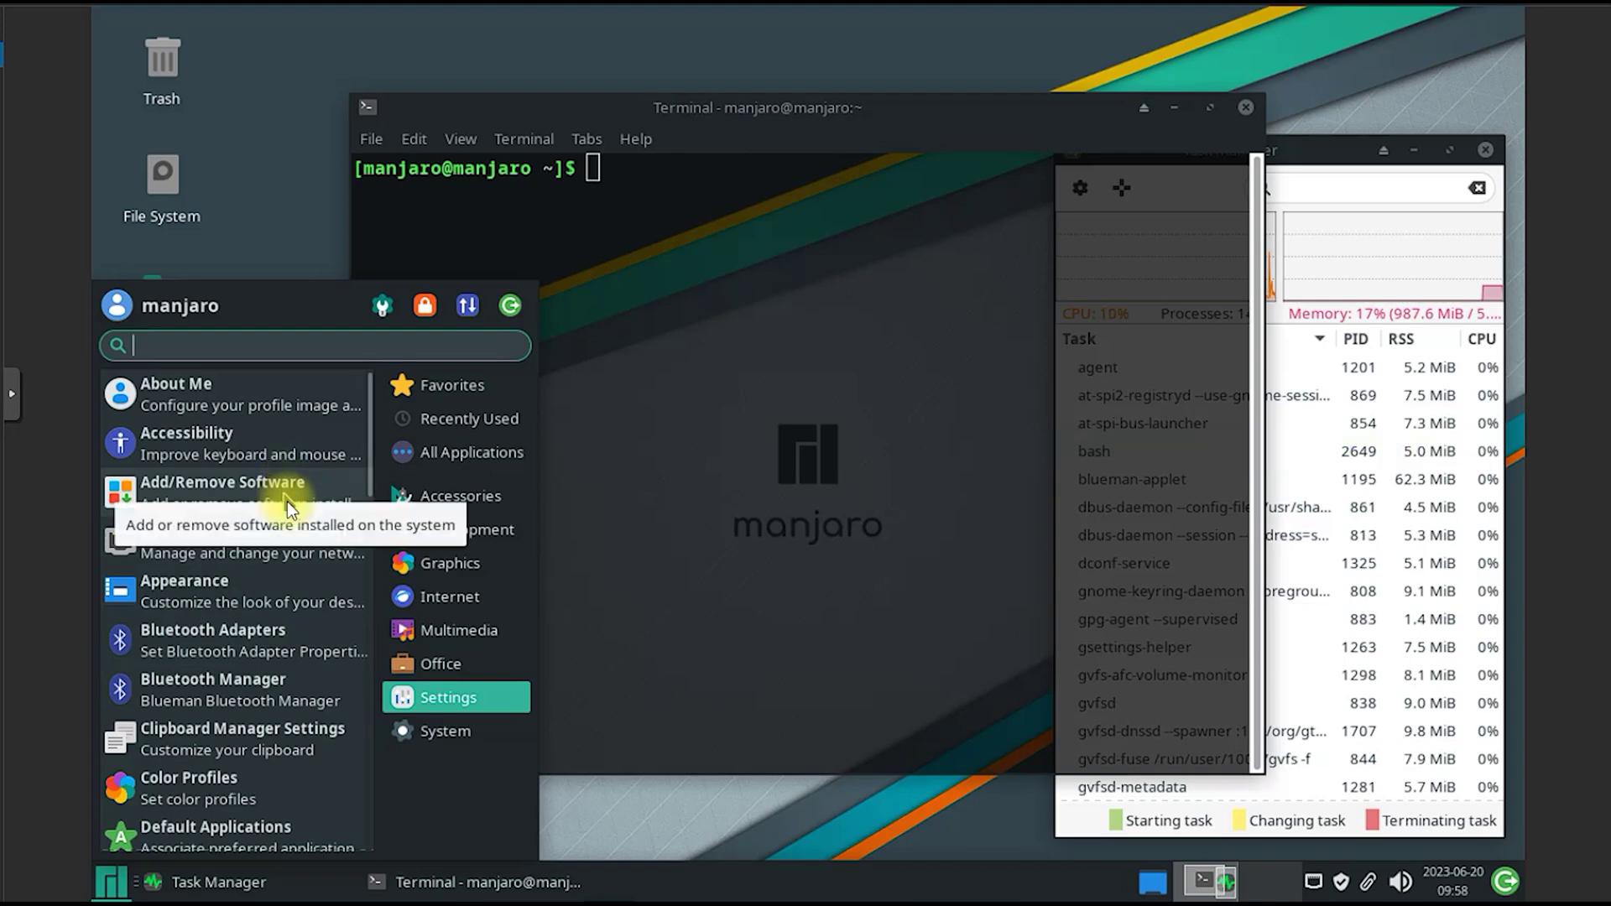
pyautogui.scroll(-2, 287, 502)
pyautogui.scroll(-1, 317, 602)
pyautogui.scroll(-1, 315, 601)
pyautogui.scroll(-1, 317, 602)
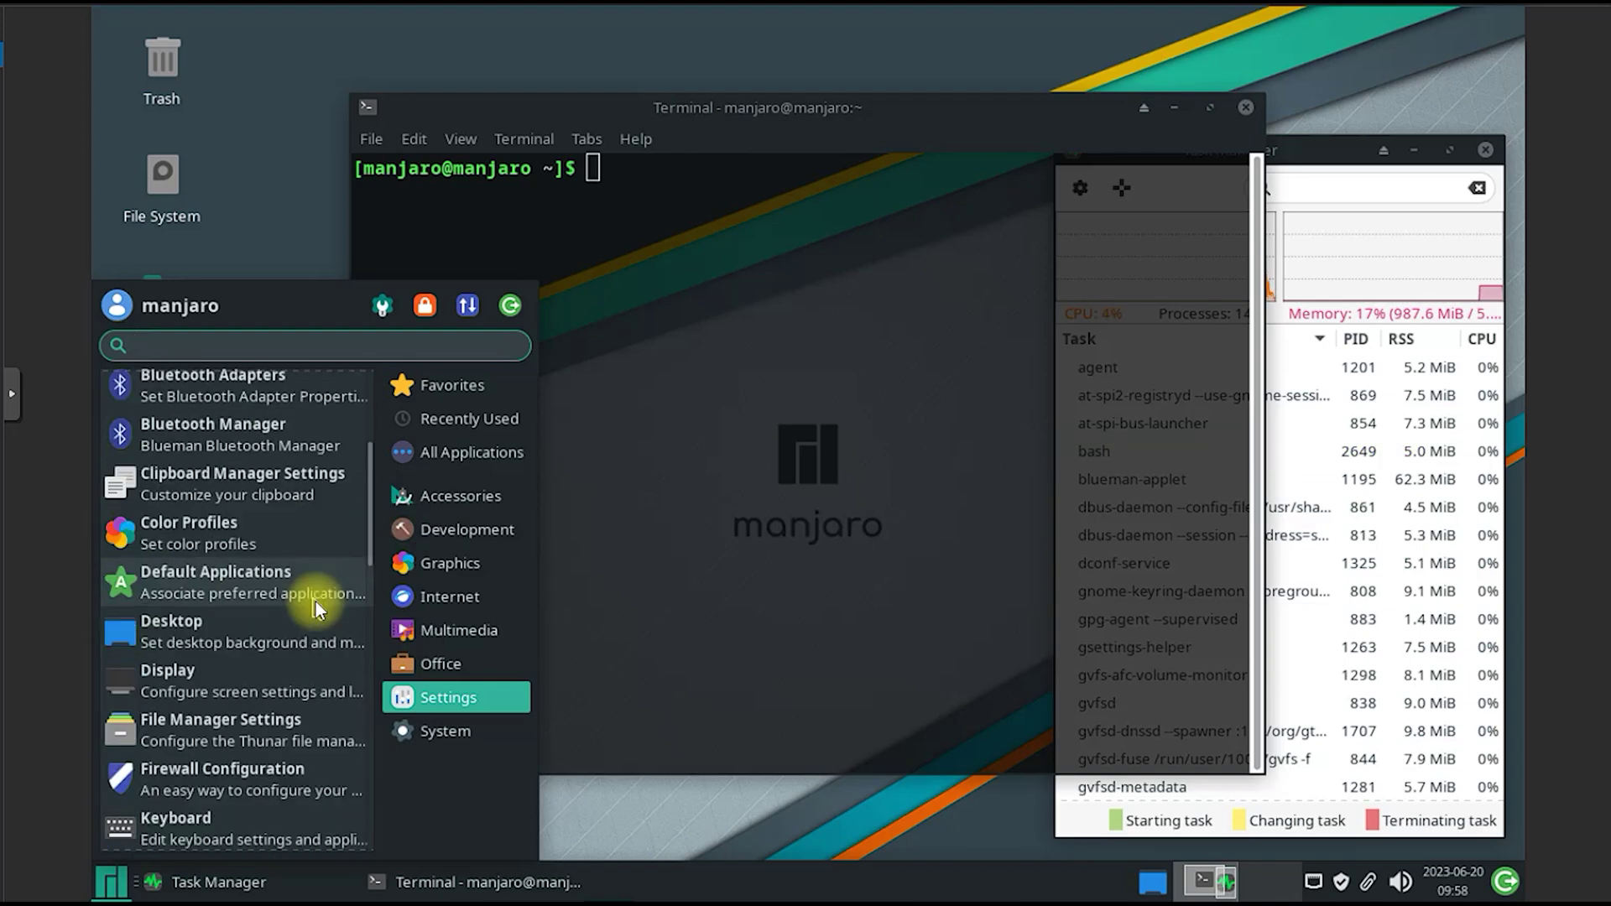
# Step: Switch the screen resolution to 1360x768 in Display settings and keep it
pyautogui.click(261, 683)
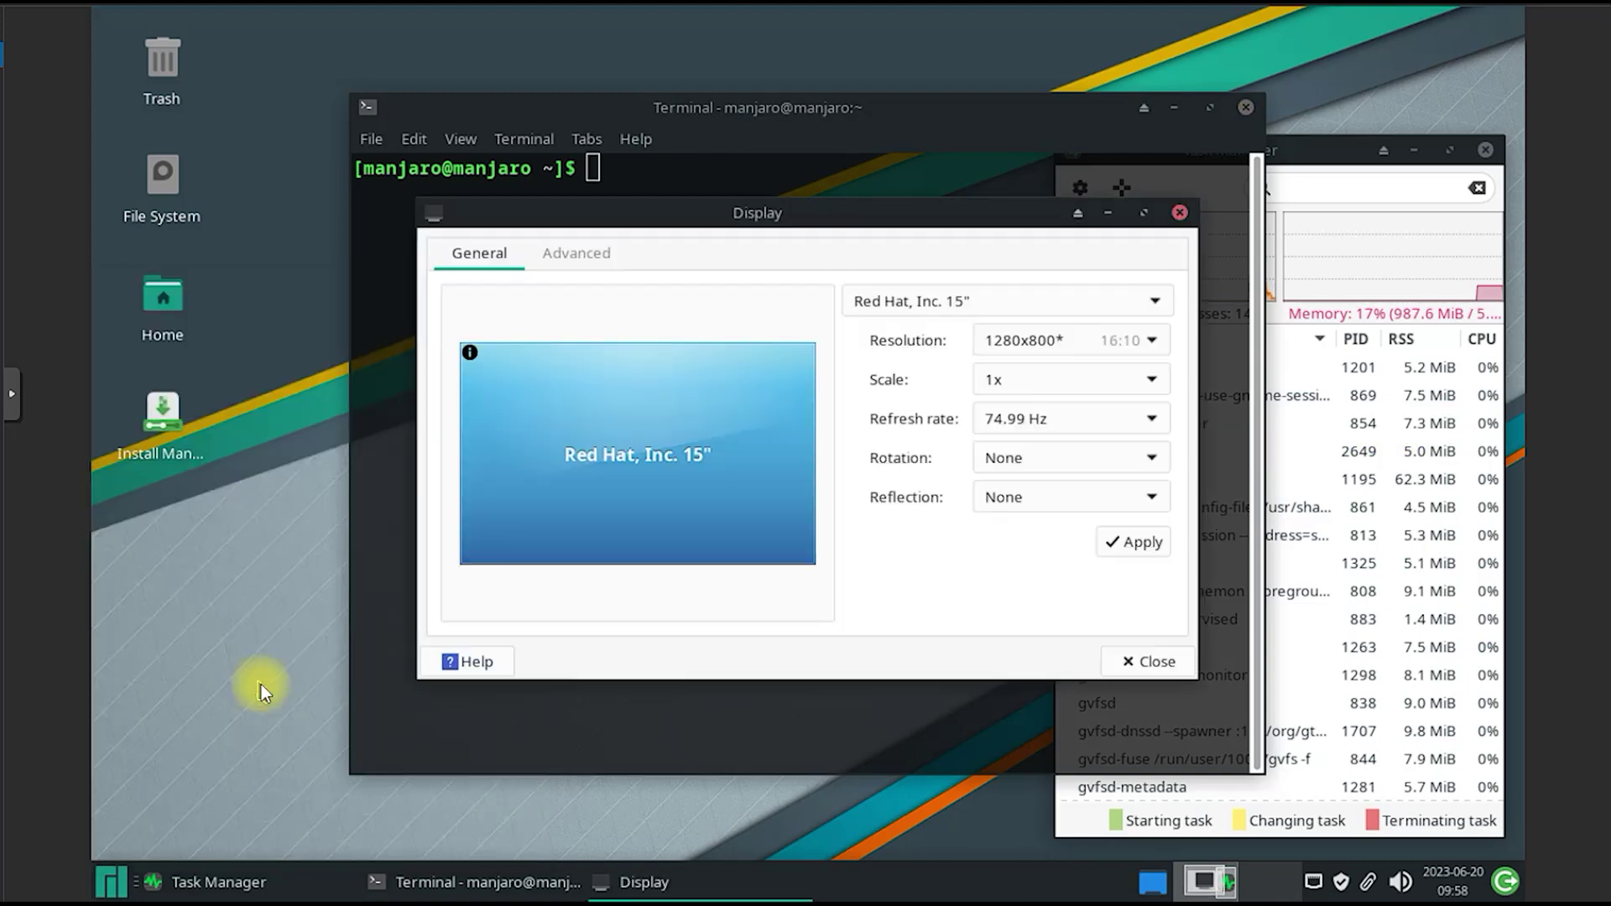
pyautogui.click(1040, 343)
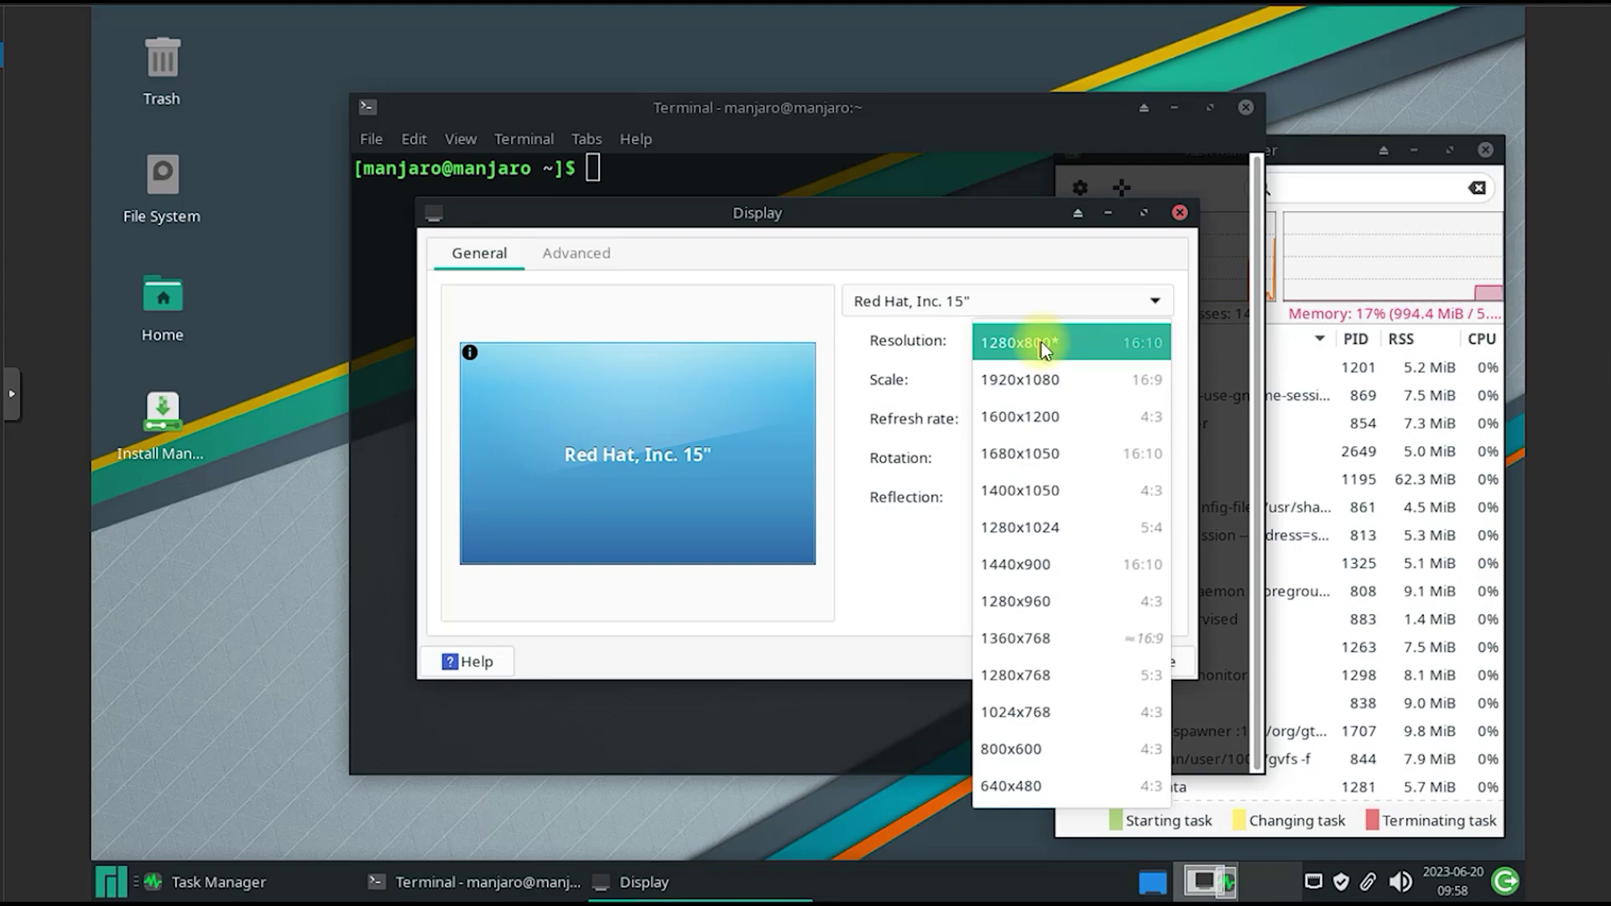
pyautogui.click(1034, 638)
pyautogui.click(1135, 541)
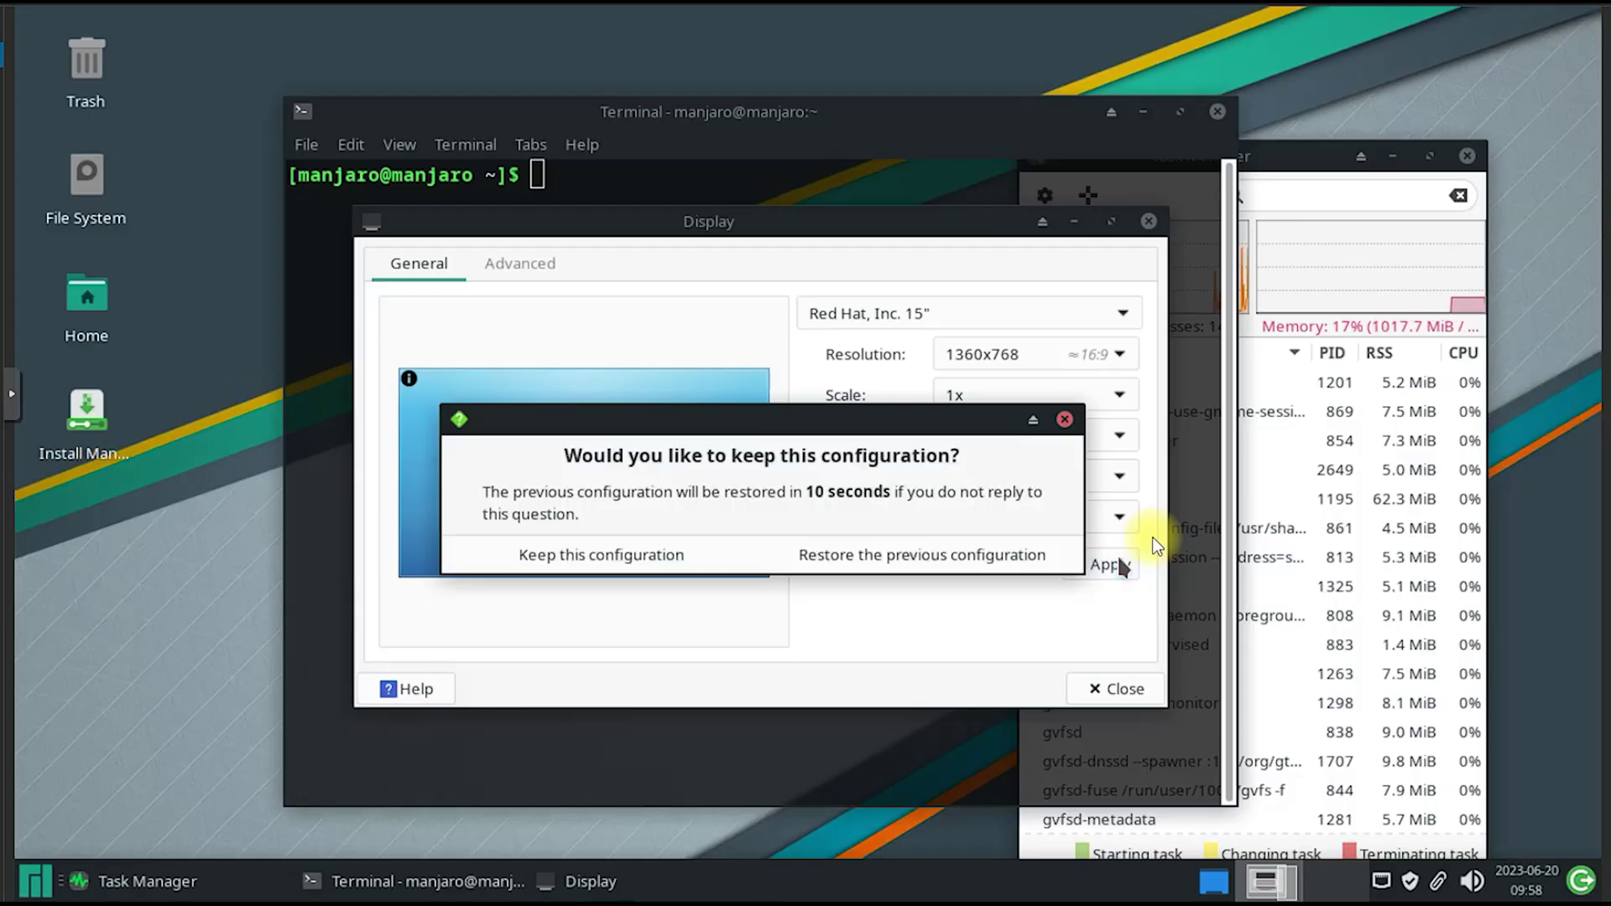
pyautogui.click(663, 563)
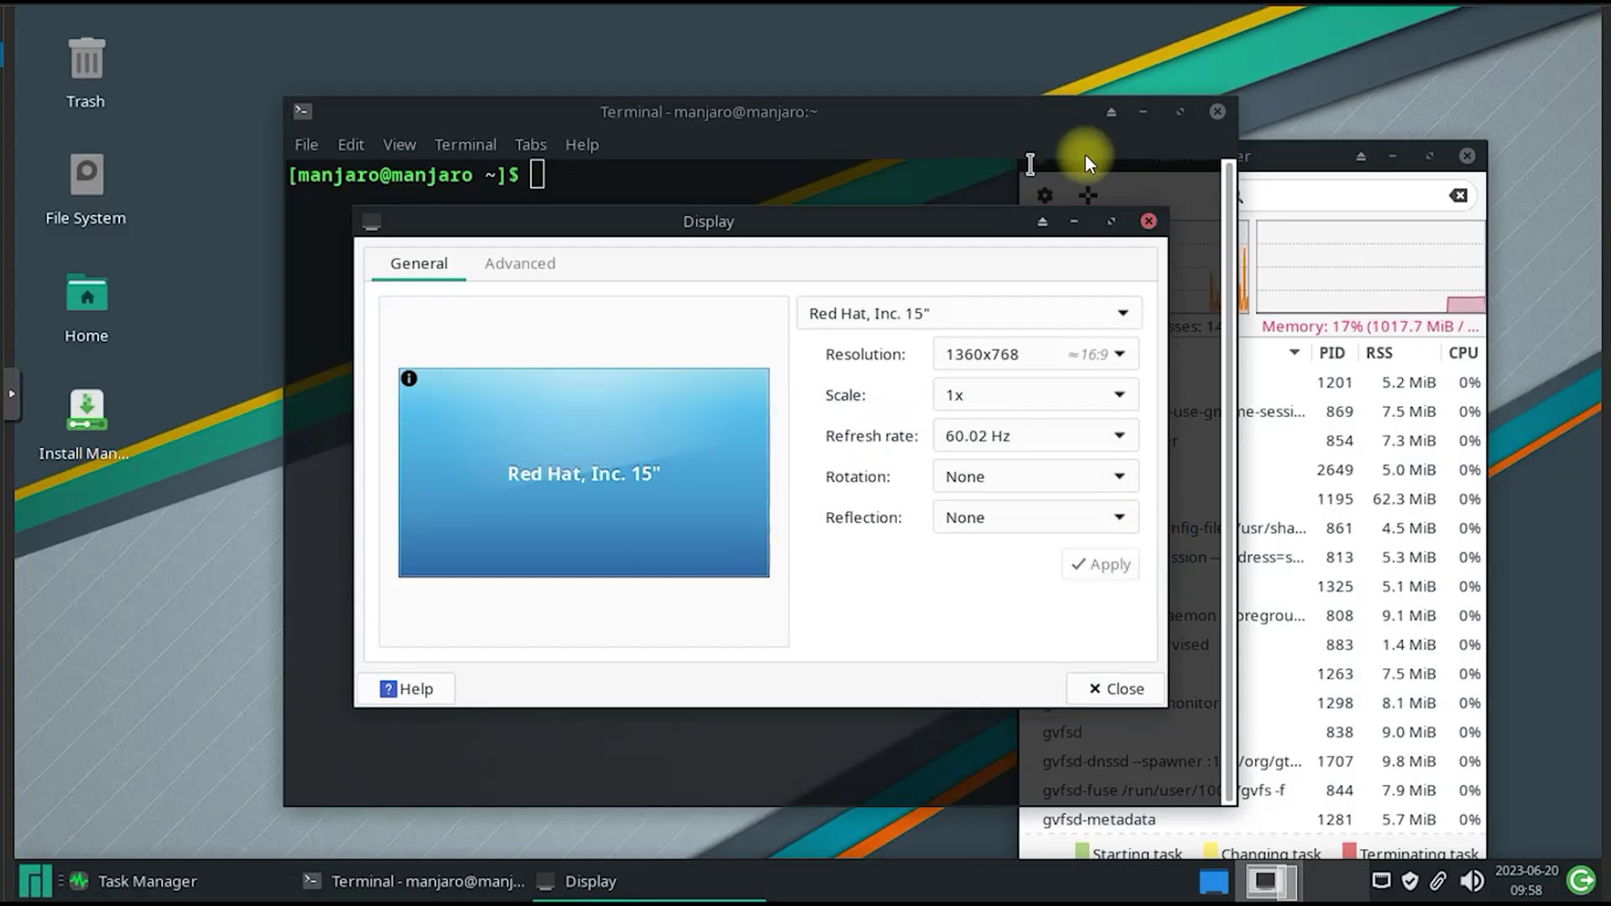
# Step: Close the terminal and the Display settings window
pyautogui.click(1213, 118)
pyautogui.click(1149, 220)
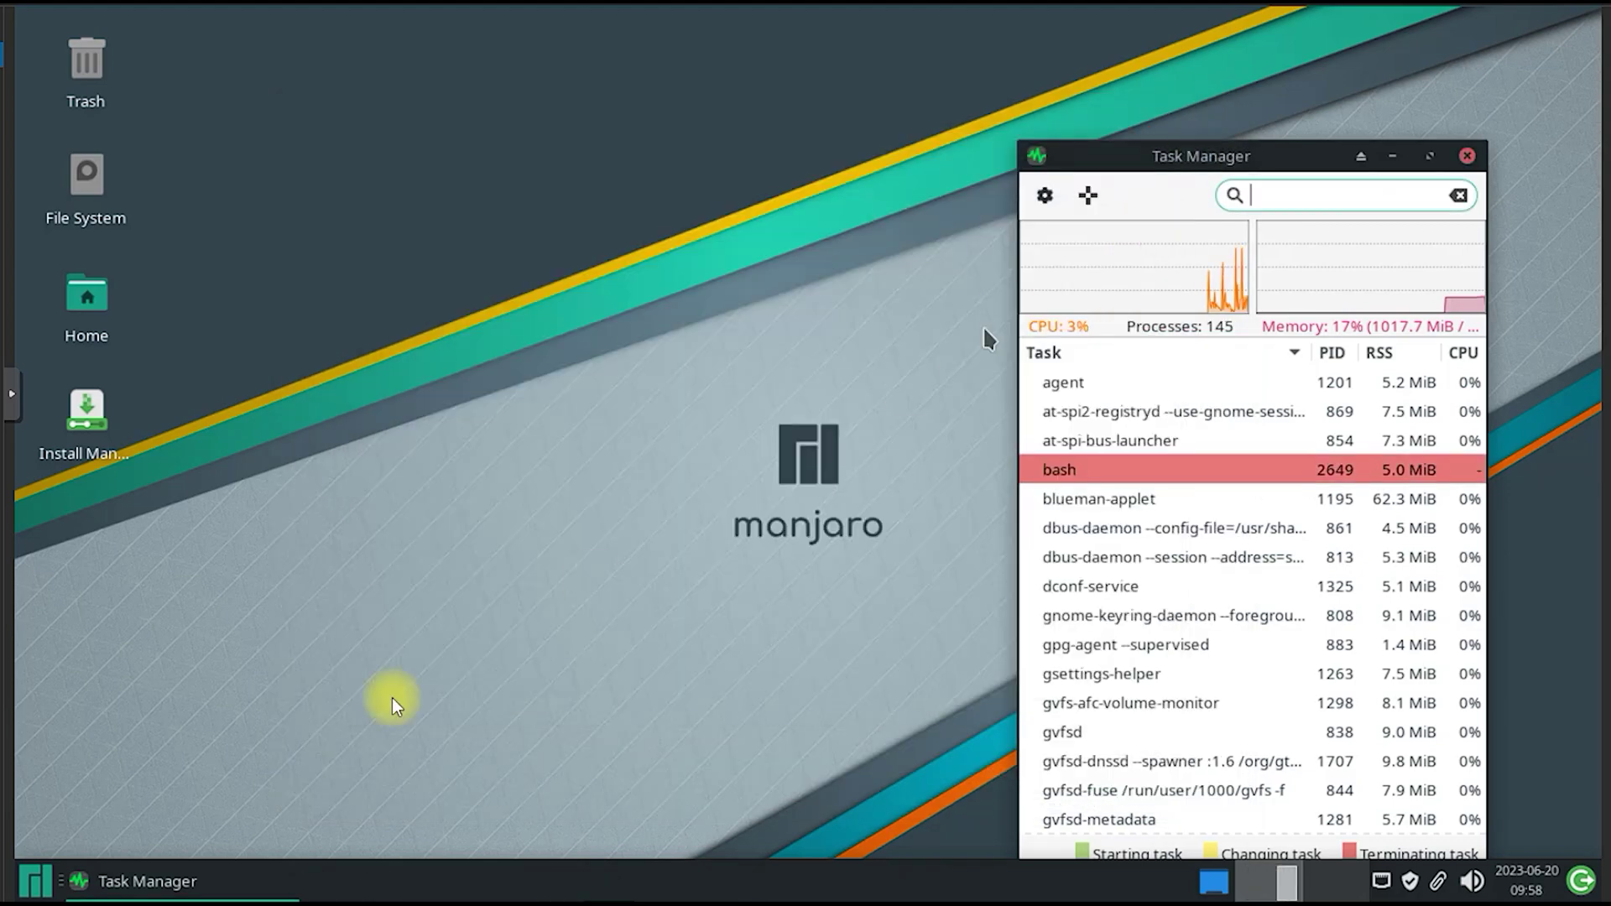
pyautogui.click(35, 881)
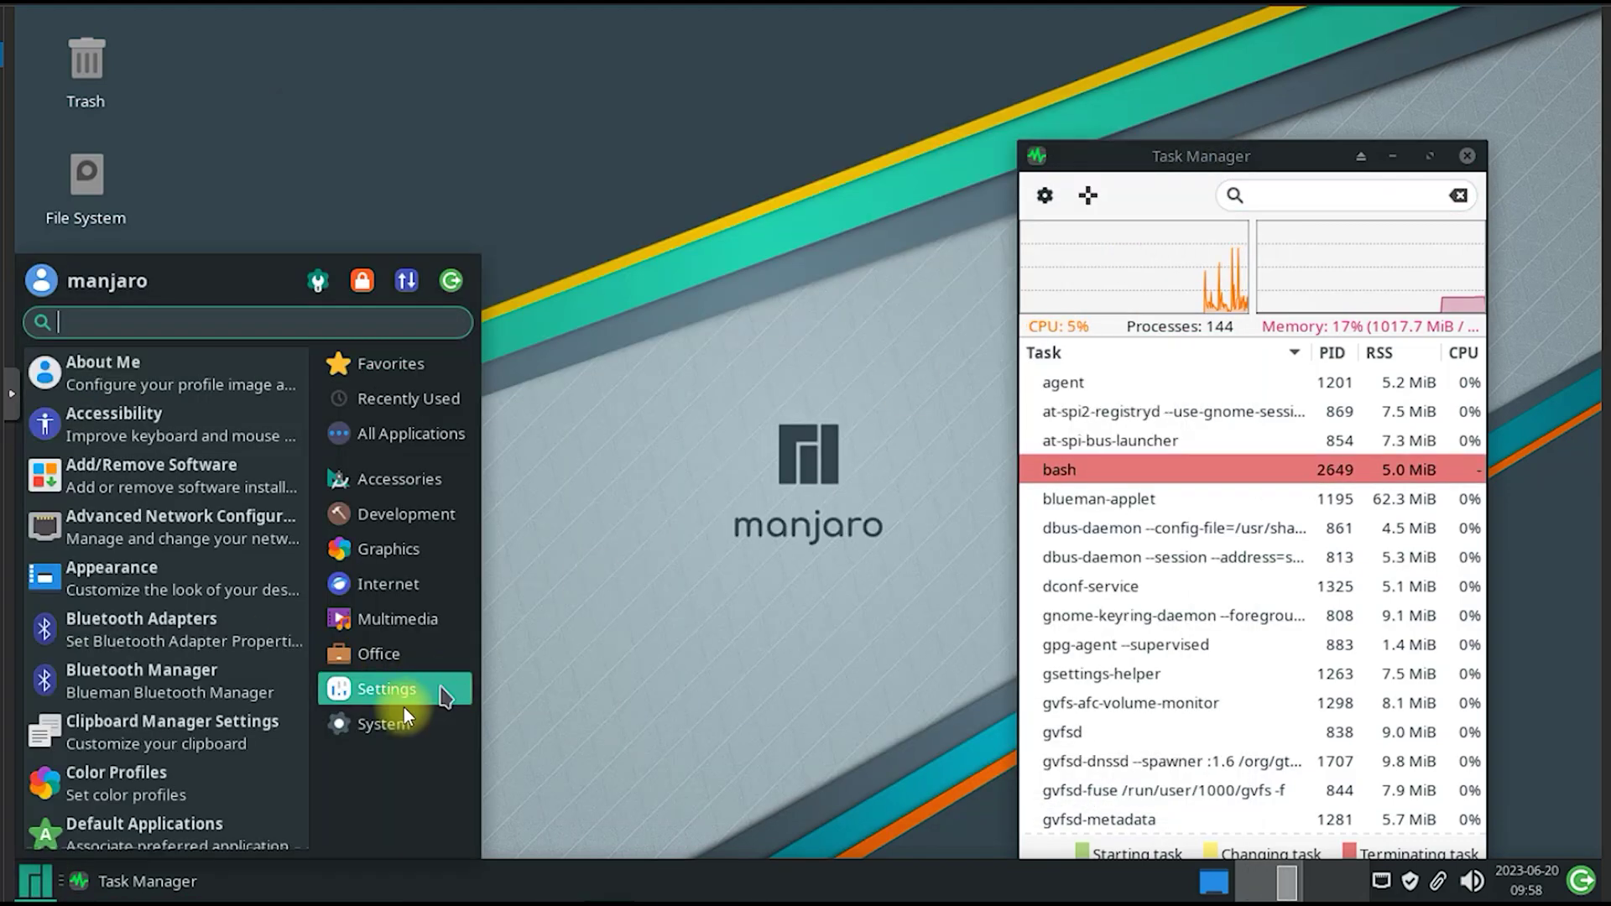
pyautogui.scroll(-3, 228, 676)
pyautogui.scroll(-3, 227, 675)
pyautogui.scroll(-3, 229, 675)
pyautogui.scroll(-2, 228, 674)
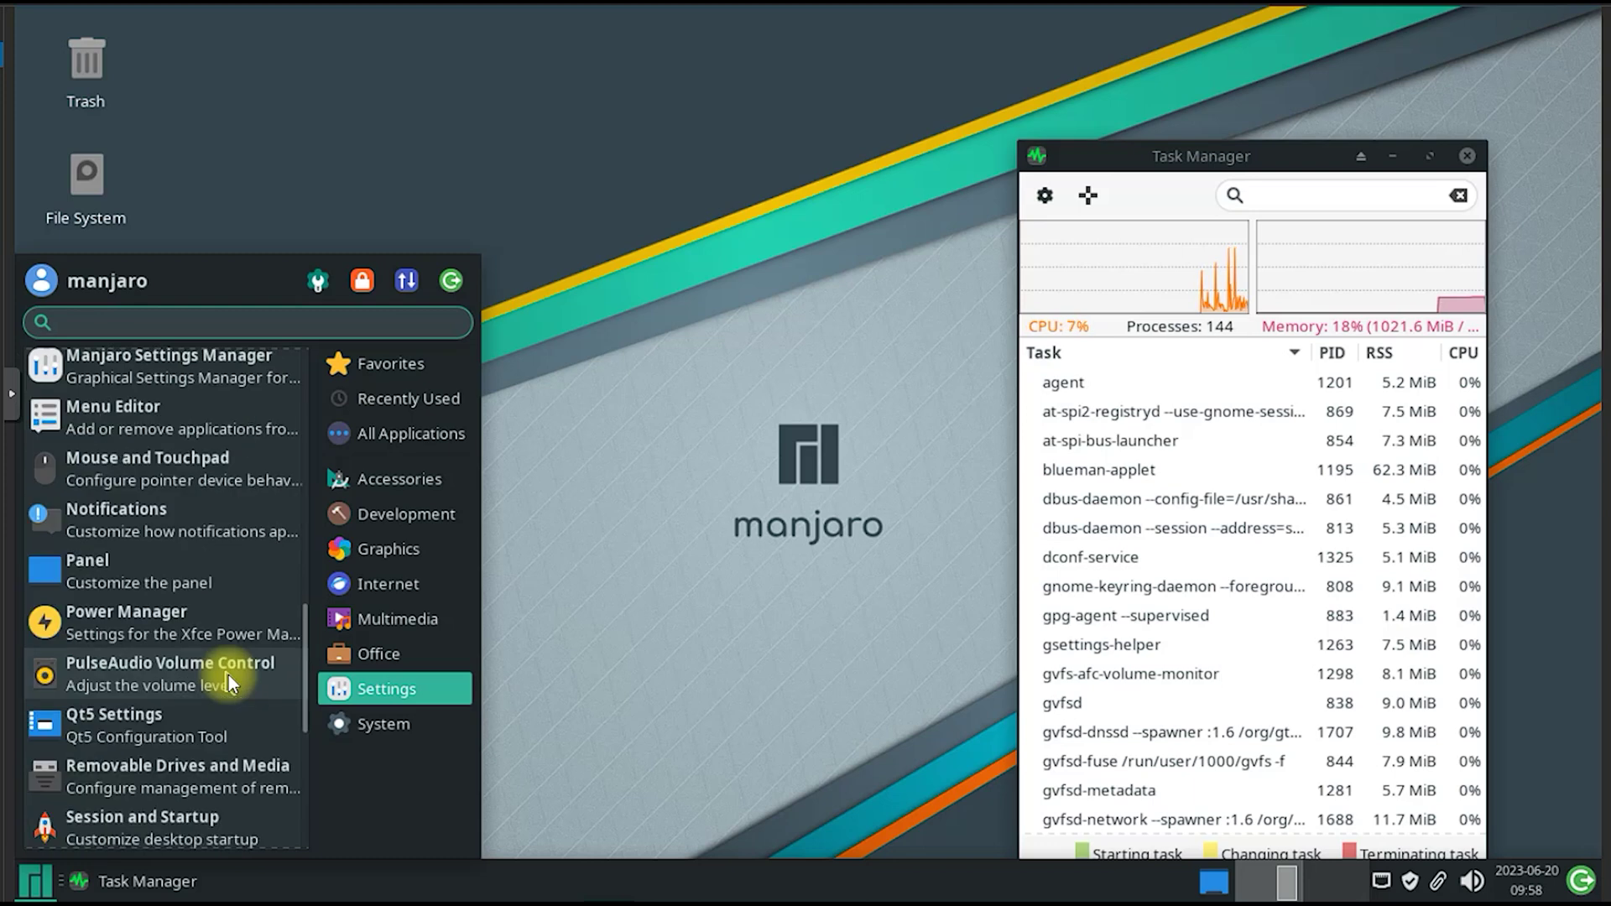
# Step: Look through Power Manager's System, Display and Security tabs, then close it
pyautogui.click(233, 655)
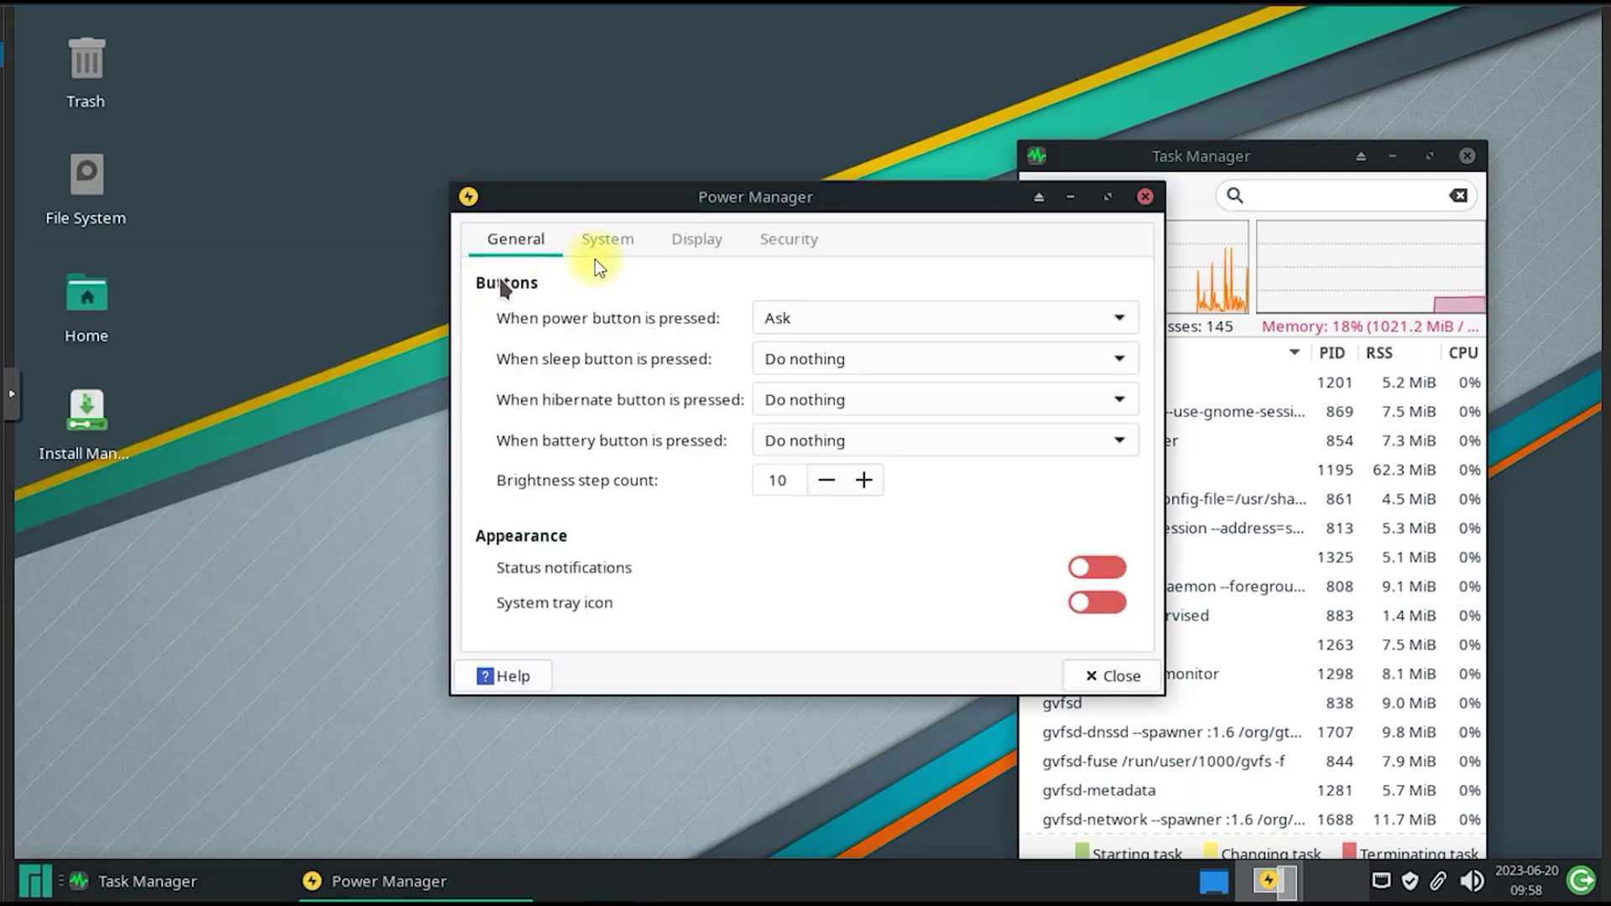
pyautogui.click(609, 240)
pyautogui.click(696, 239)
pyautogui.click(789, 240)
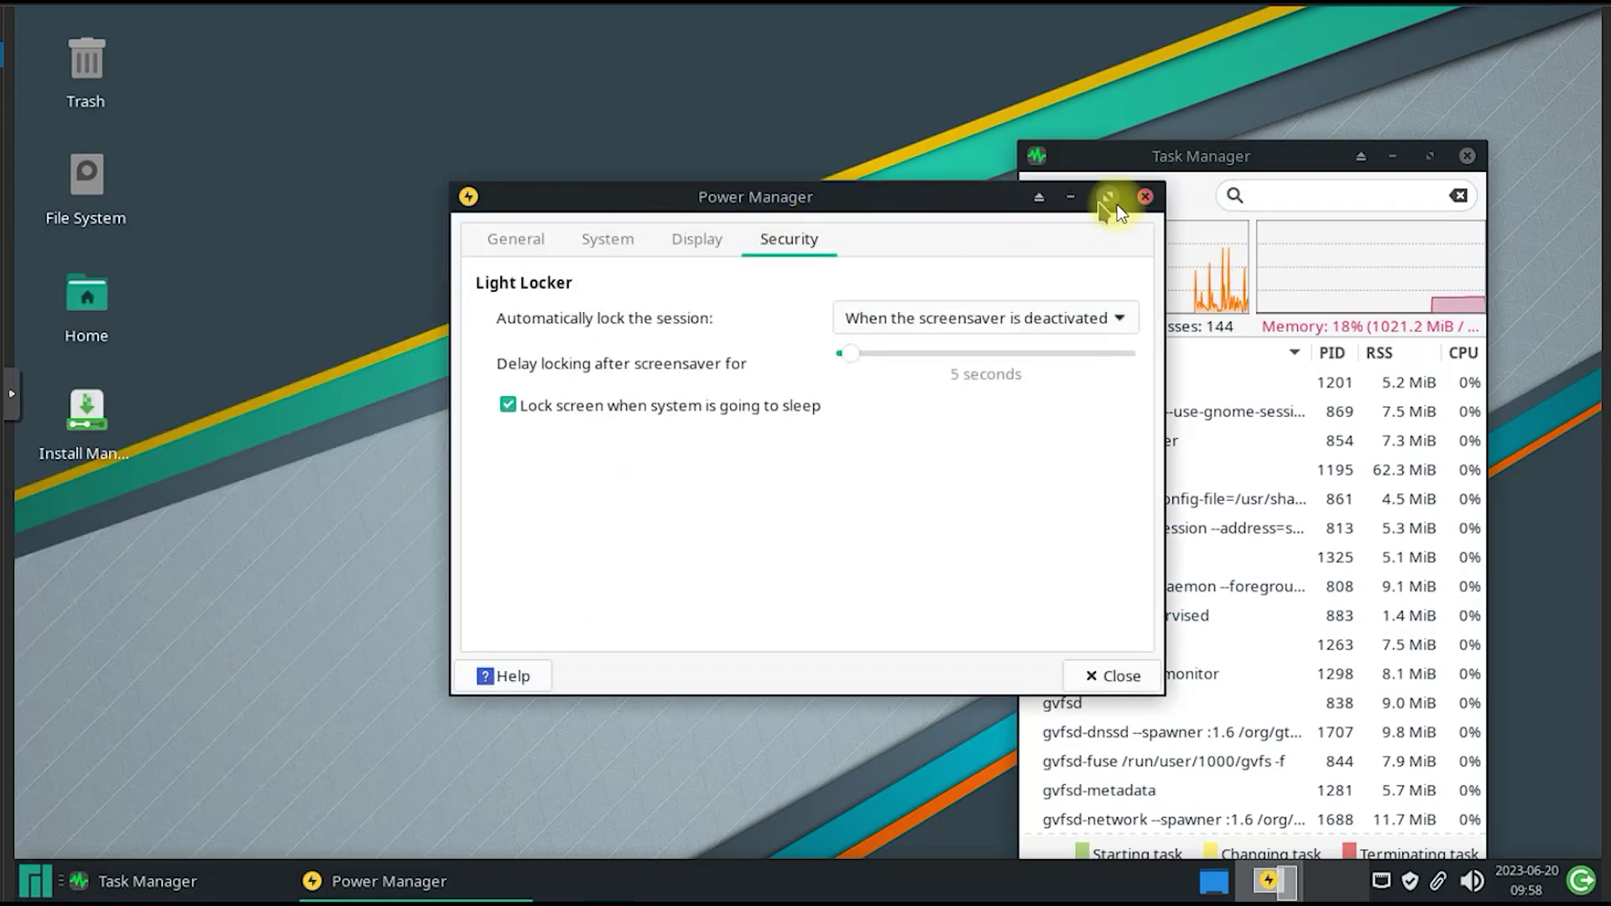
pyautogui.click(1145, 197)
# Step: Launch Kvantum Manager from the Settings category
pyautogui.click(34, 880)
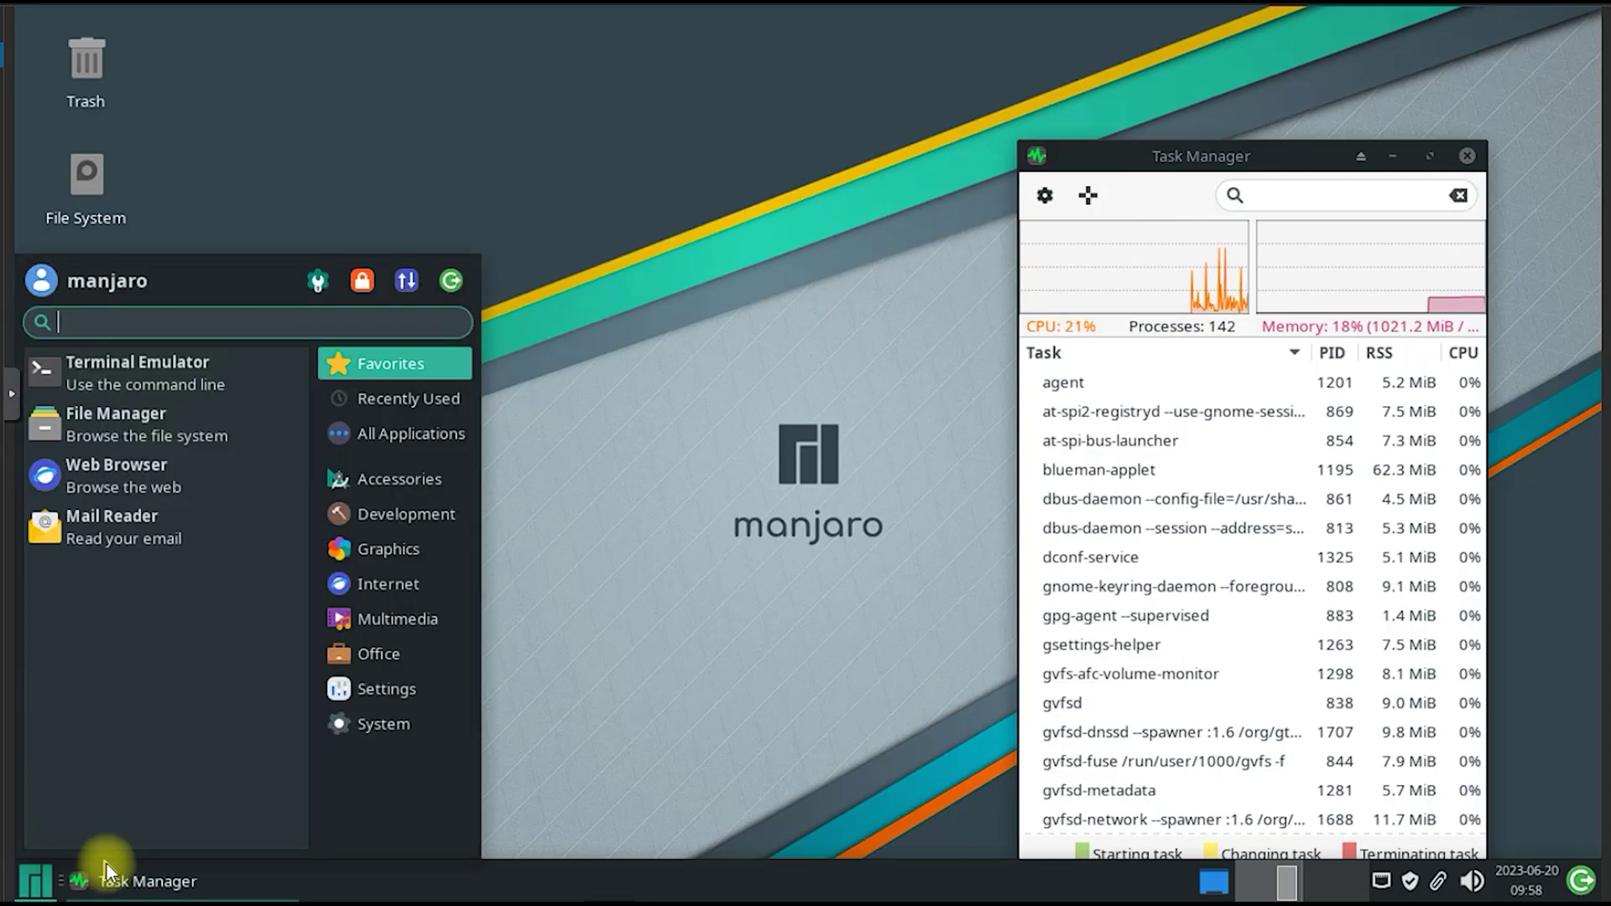
pyautogui.click(378, 689)
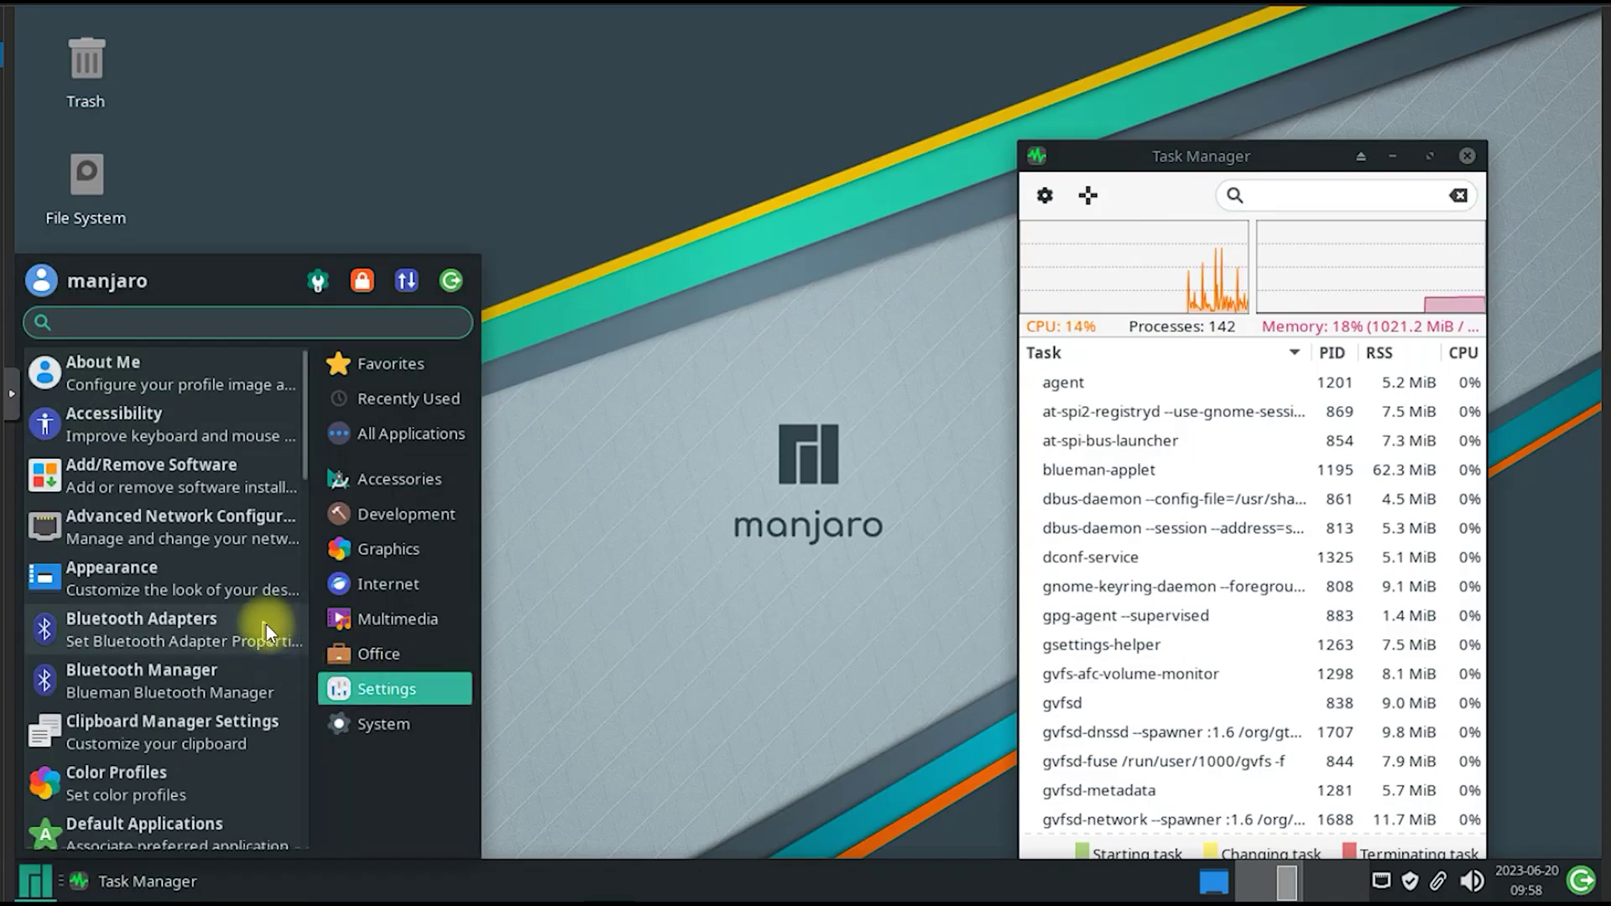
pyautogui.scroll(-3, 266, 624)
pyautogui.scroll(-3, 260, 627)
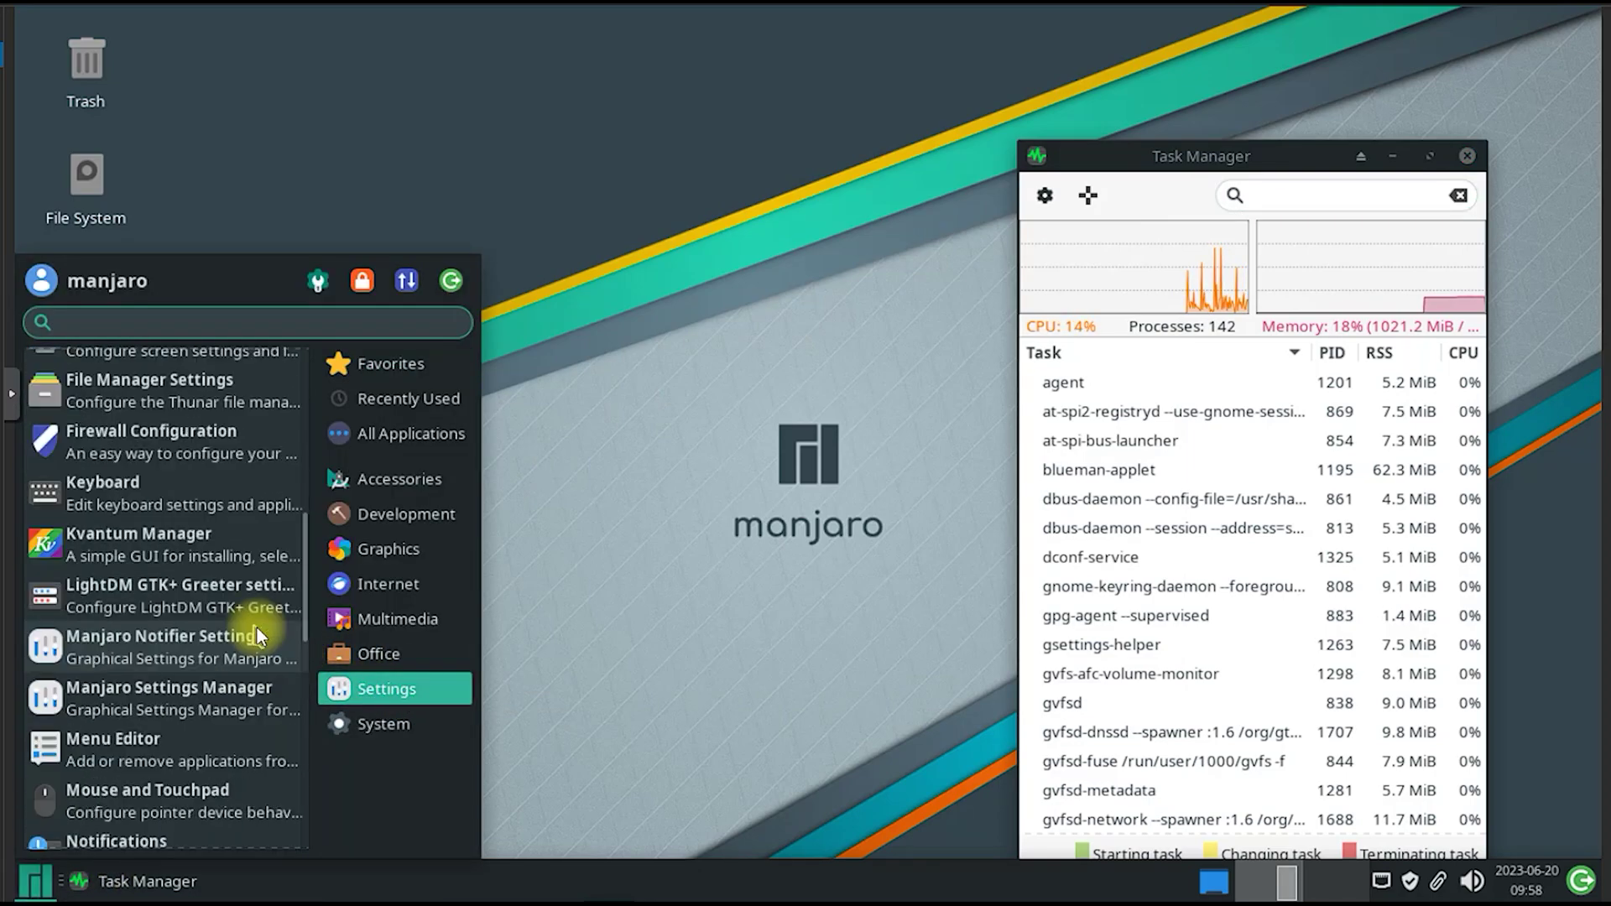
pyautogui.click(225, 554)
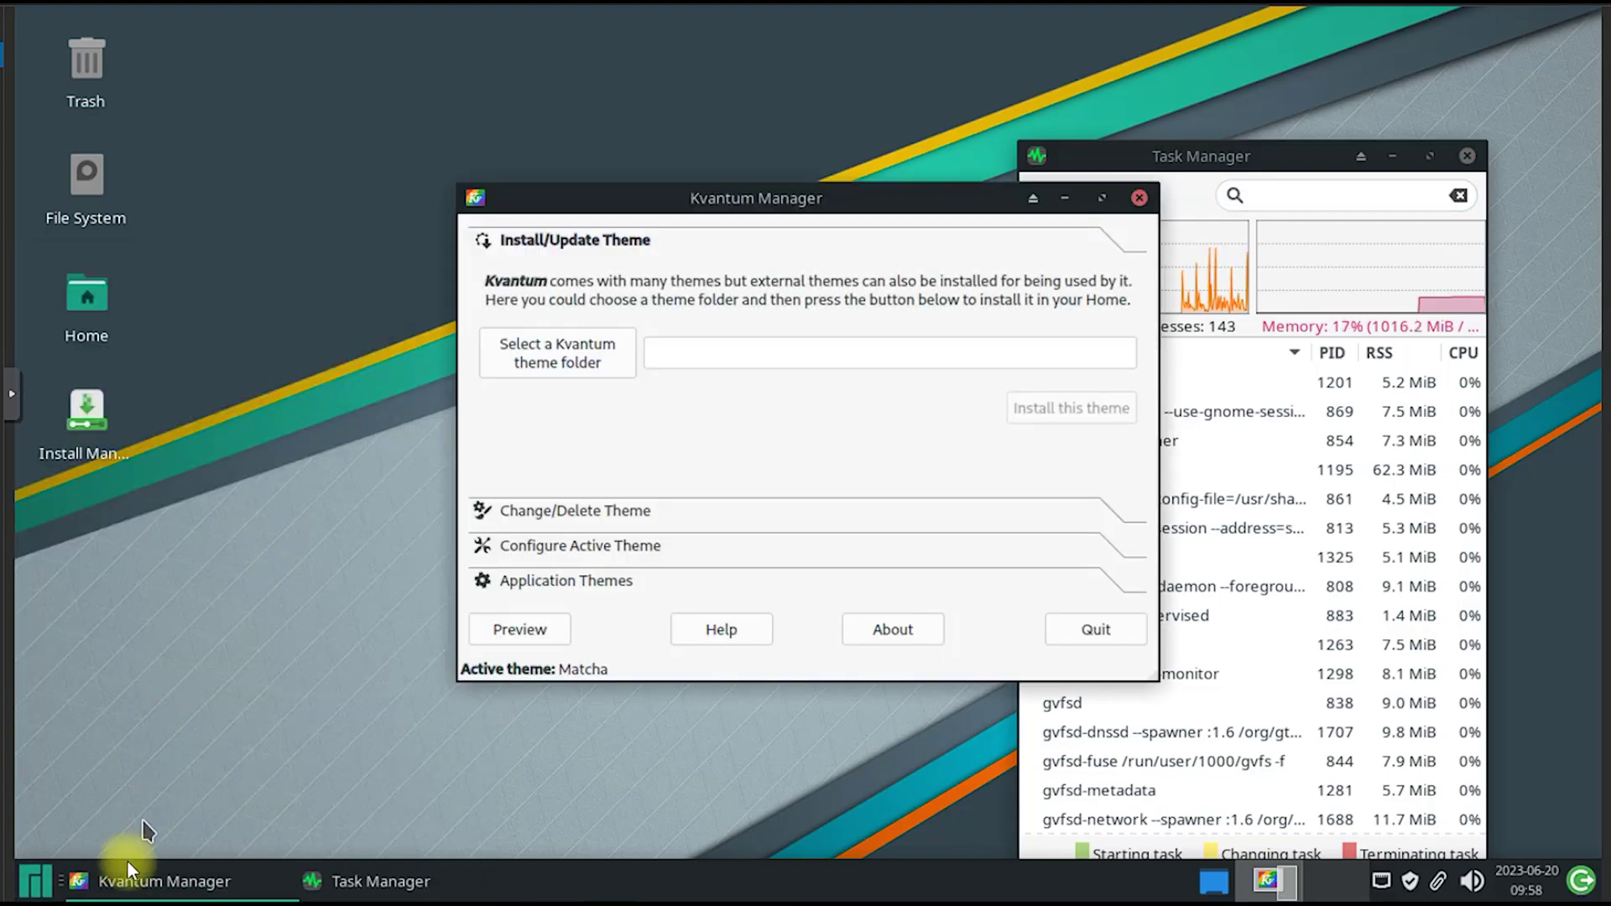
# Step: Scroll through the Settings category and close the Kvantum Manager window
pyautogui.click(35, 882)
pyautogui.click(379, 689)
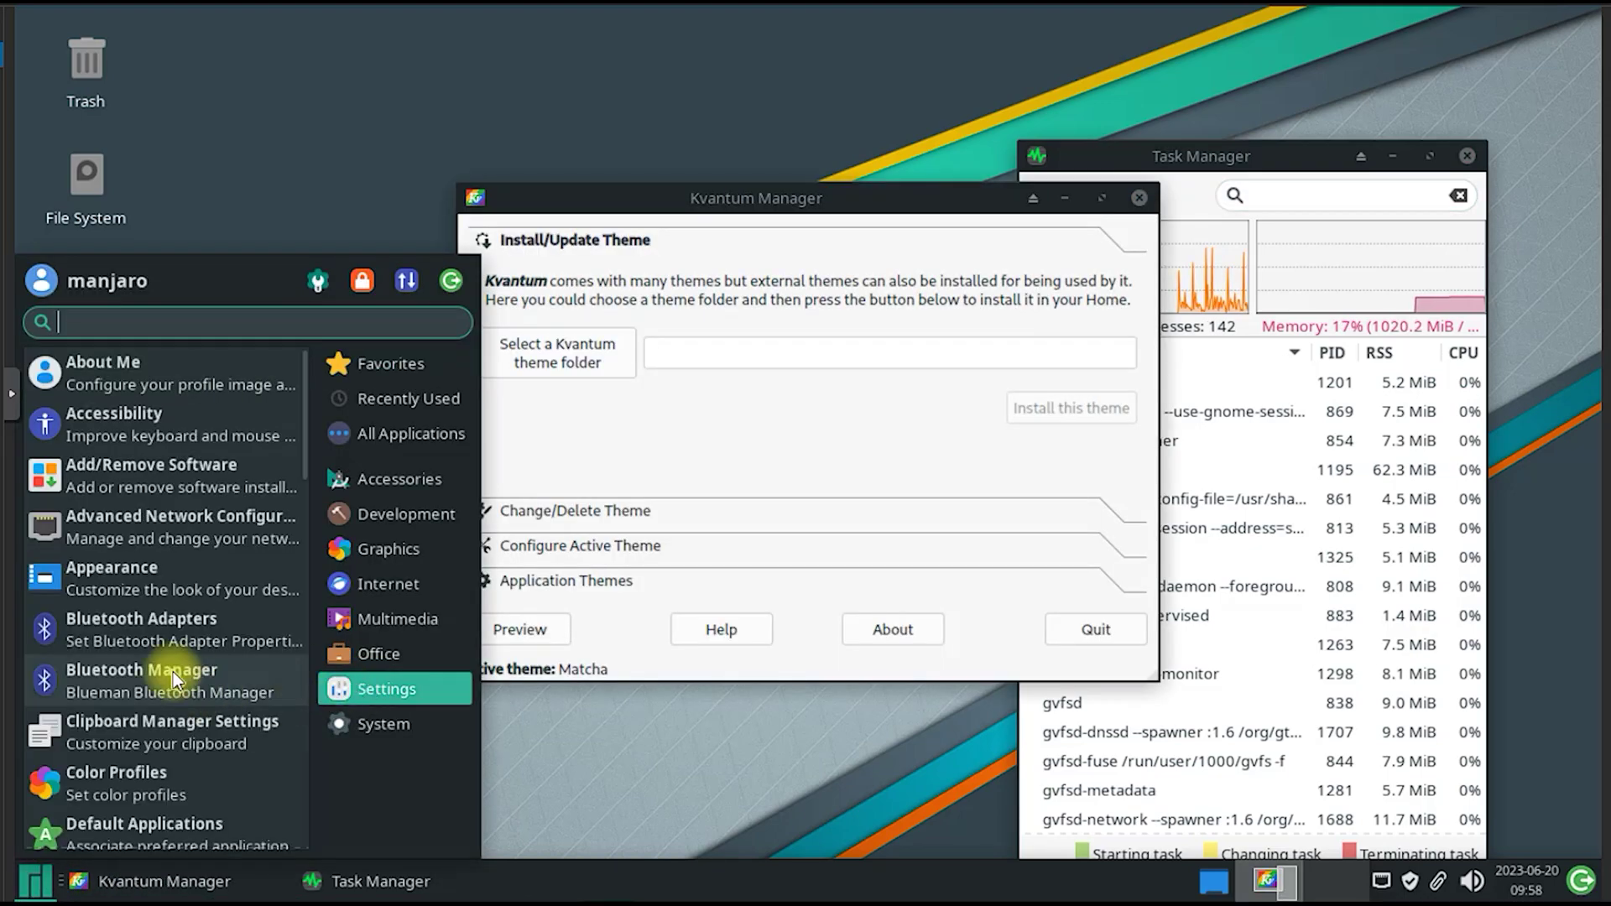
pyautogui.scroll(-3, 172, 671)
pyautogui.scroll(-3, 173, 672)
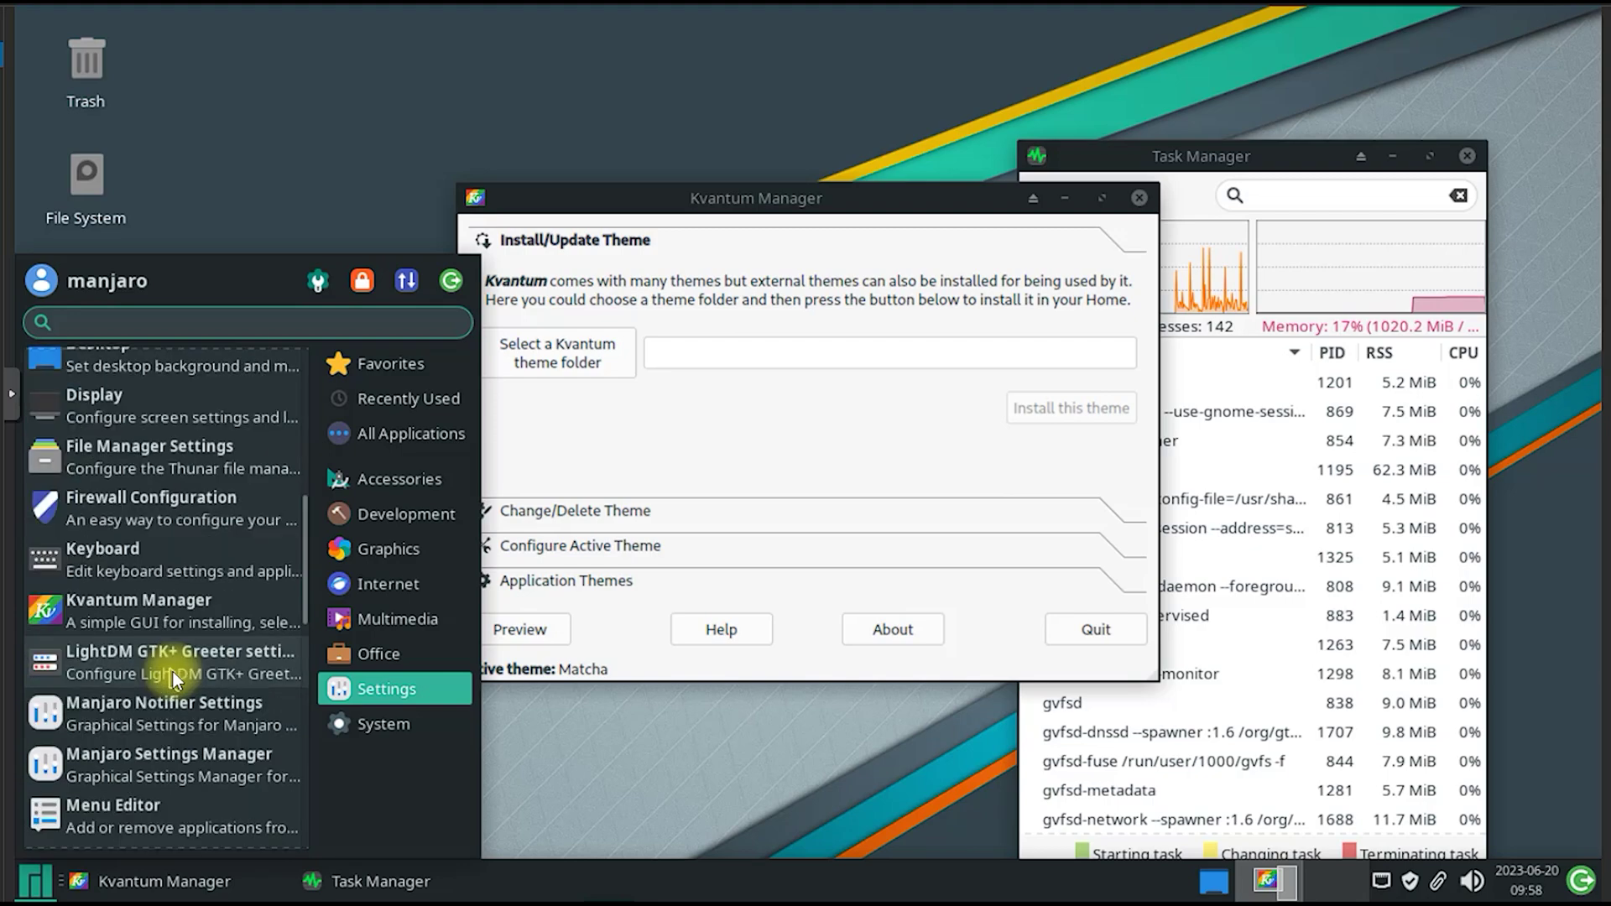
pyautogui.scroll(-2, 172, 673)
pyautogui.scroll(-2, 173, 672)
pyautogui.scroll(-2, 172, 672)
pyautogui.scroll(-2, 173, 672)
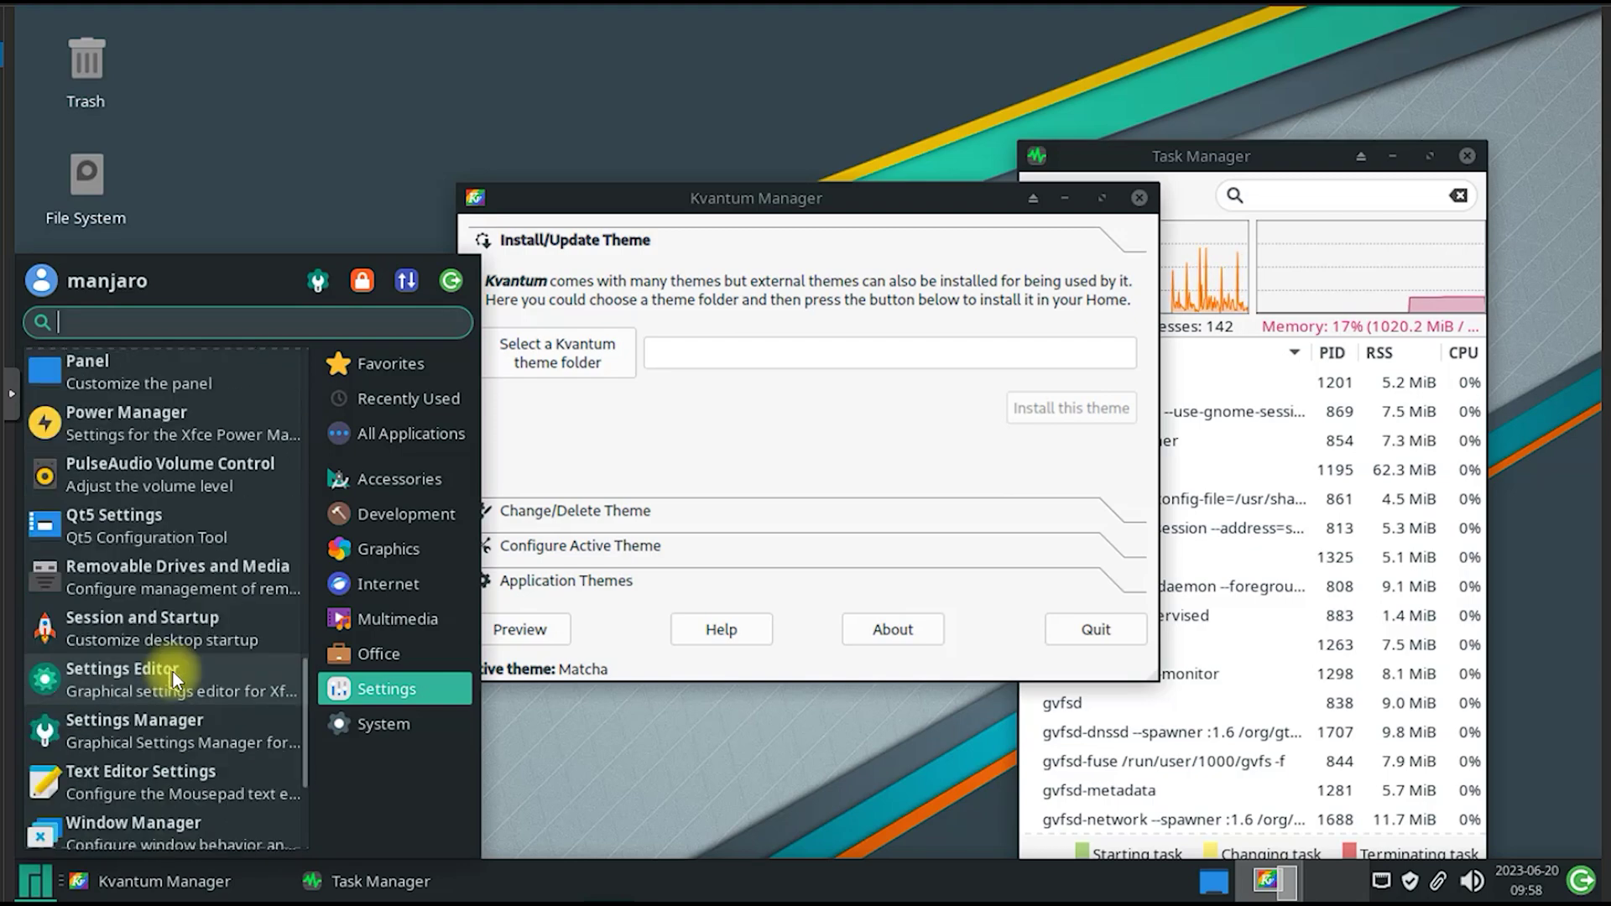
pyautogui.scroll(-3, 172, 673)
pyautogui.scroll(-1, 172, 672)
pyautogui.scroll(-1, 173, 672)
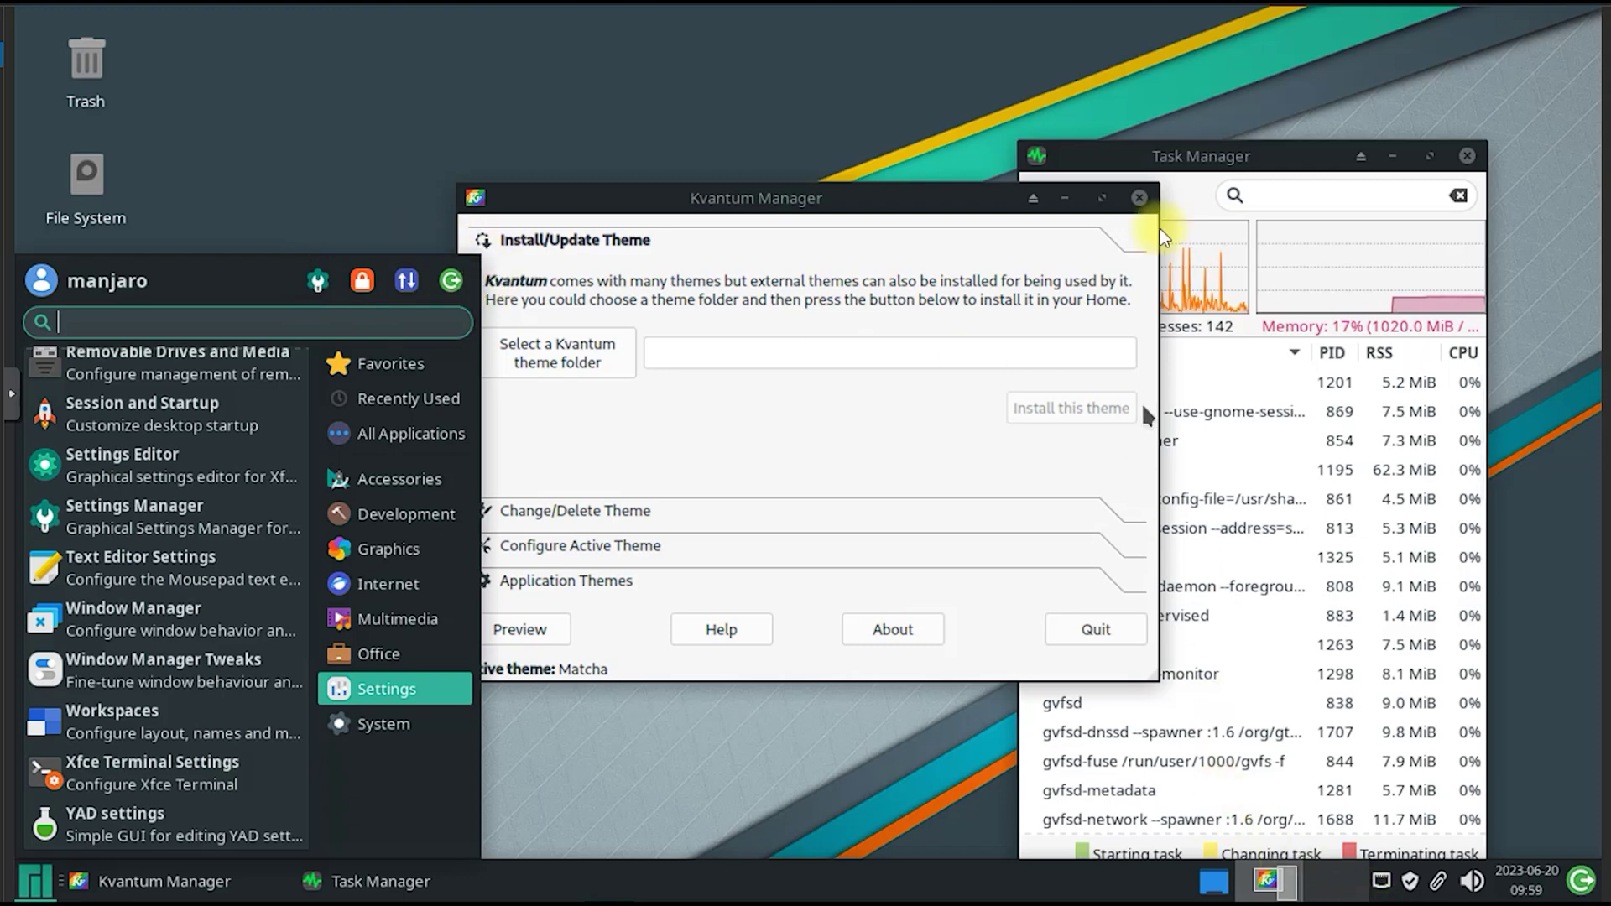
pyautogui.click(1139, 198)
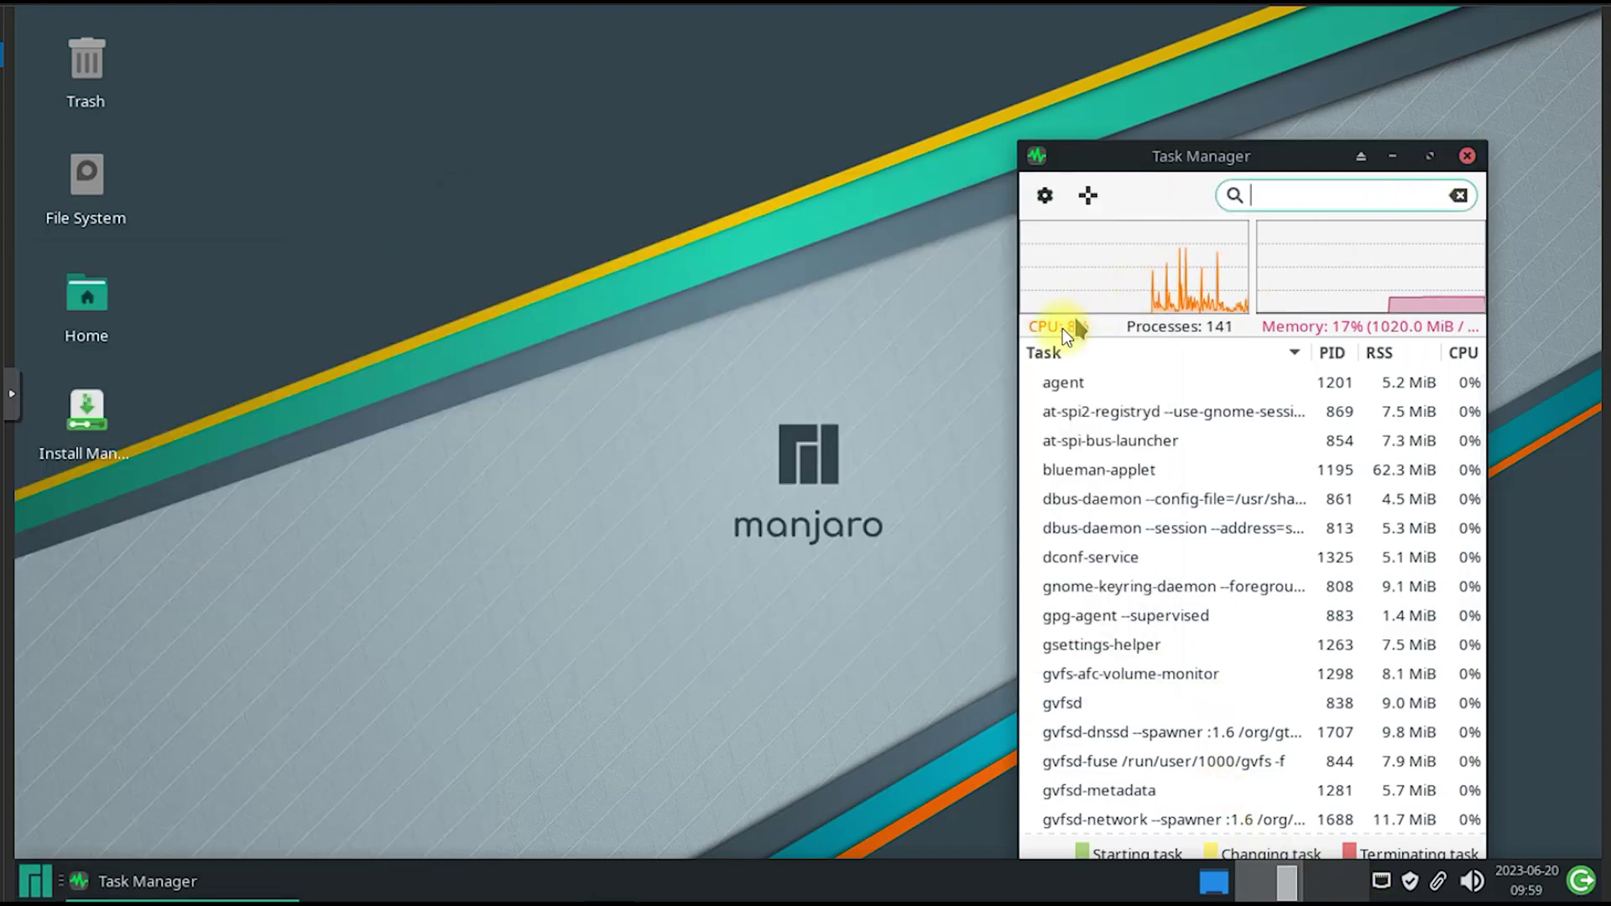
# Step: Close Task Manager and launch Install Manjaro Linux, waiting for the welcome page to load
pyautogui.click(1467, 154)
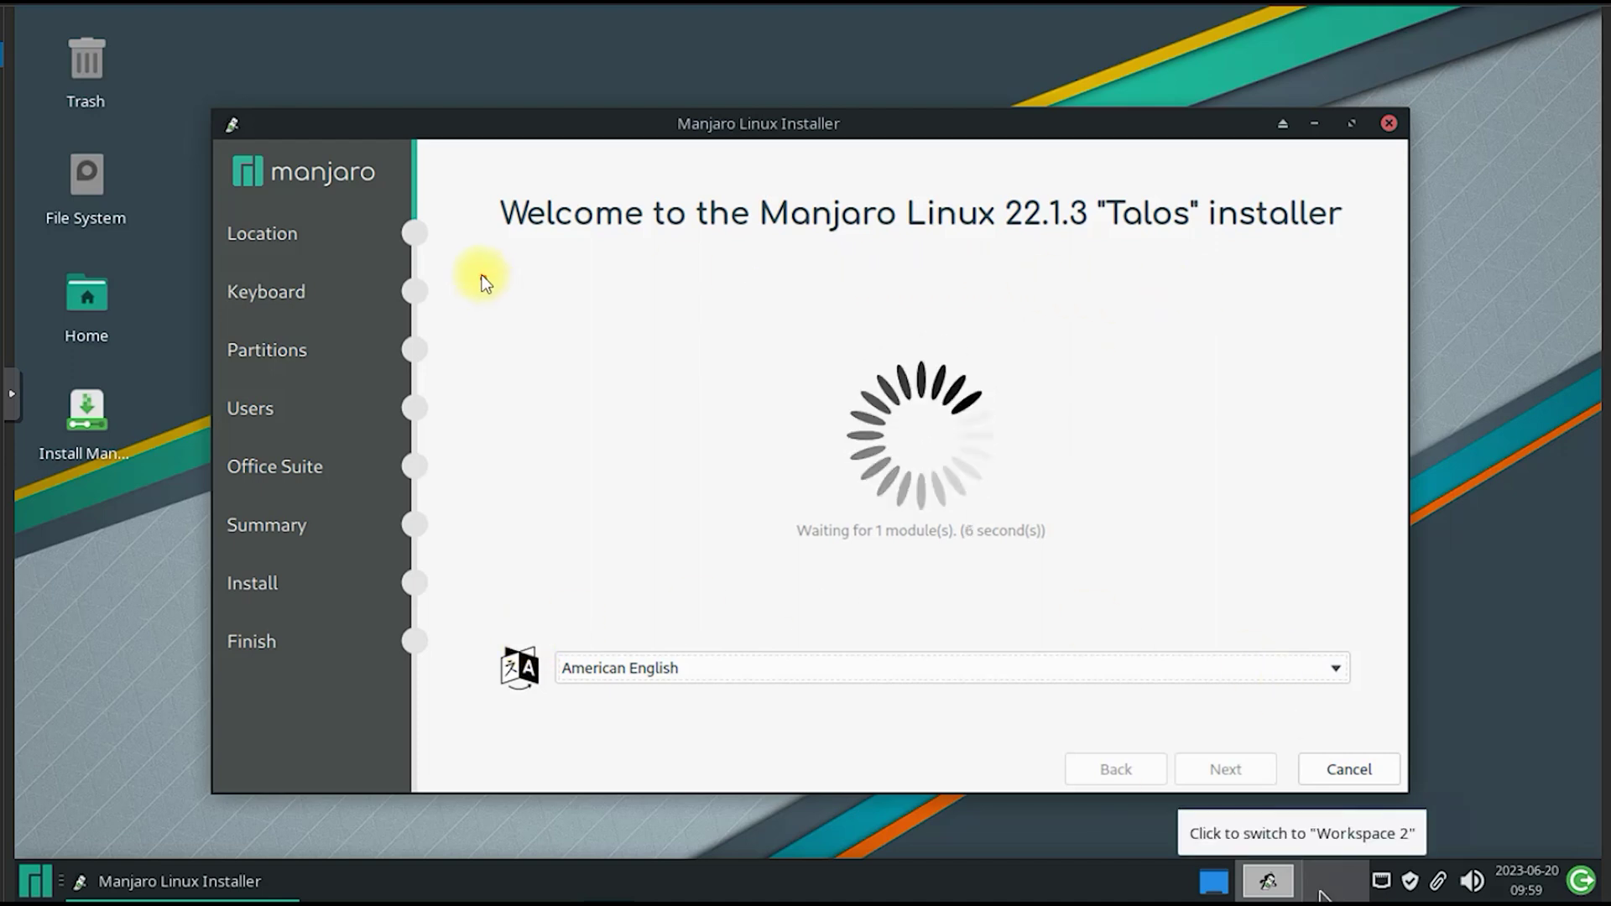
pyautogui.moveTo(501, 255)
pyautogui.mouseDown()
pyautogui.moveTo(1165, 151)
pyautogui.moveTo(629, 303)
pyautogui.mouseUp()
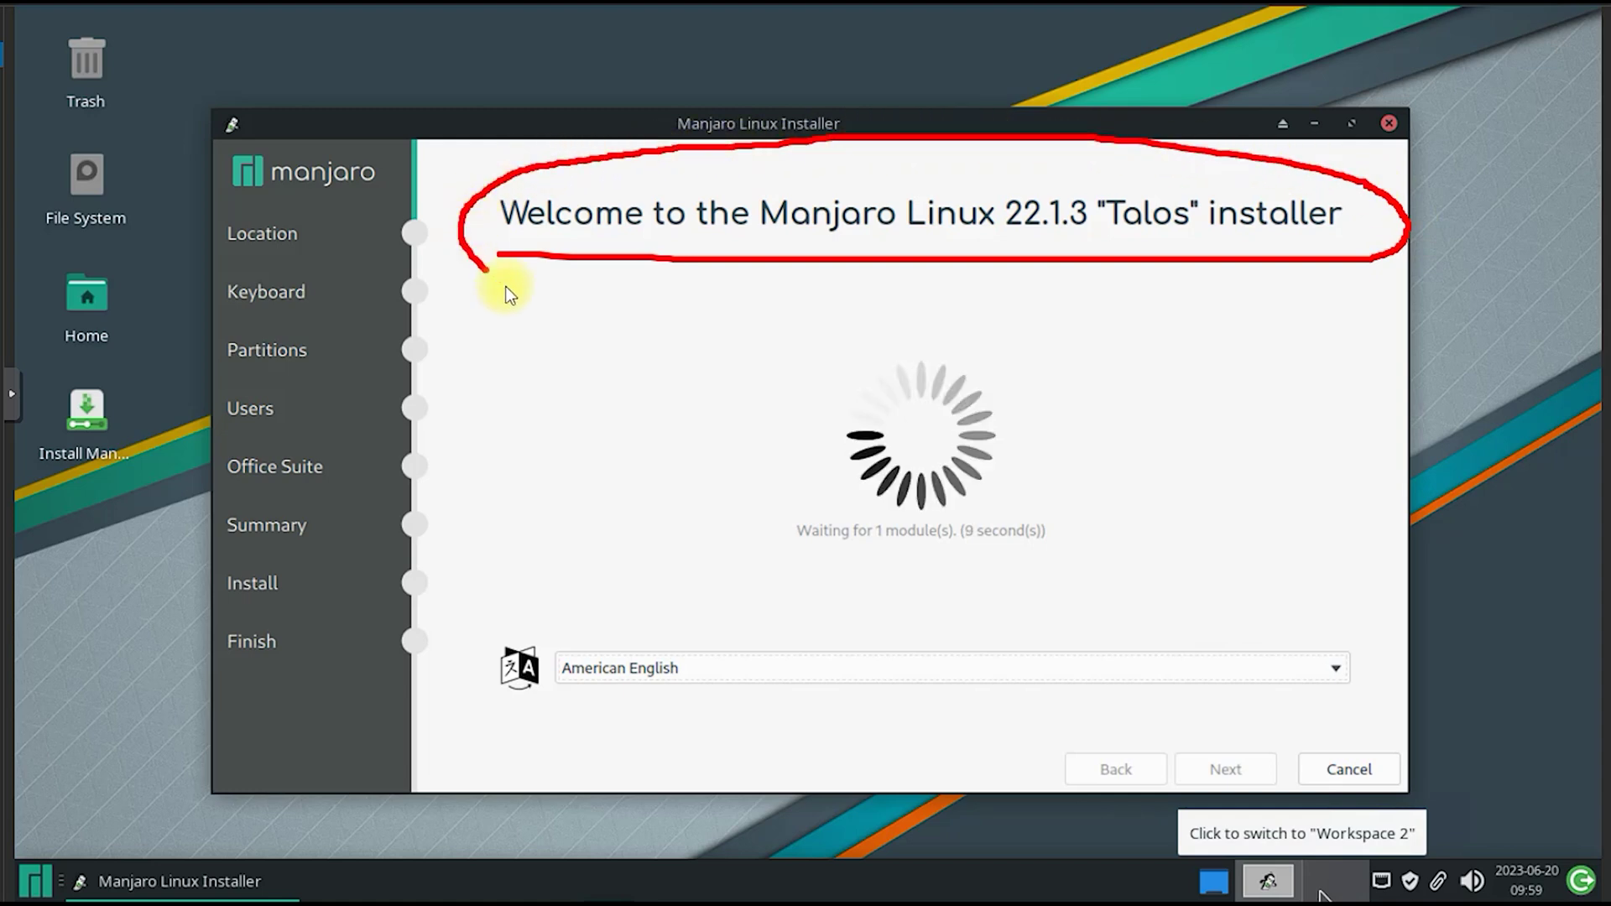
pyautogui.click(1138, 302)
pyautogui.moveTo(1183, 401); pyautogui.dragTo(1071, 254)
pyautogui.moveTo(1043, 324)
pyautogui.mouseDown()
pyautogui.moveTo(1071, 250)
pyautogui.moveTo(1264, 287)
pyautogui.mouseUp()
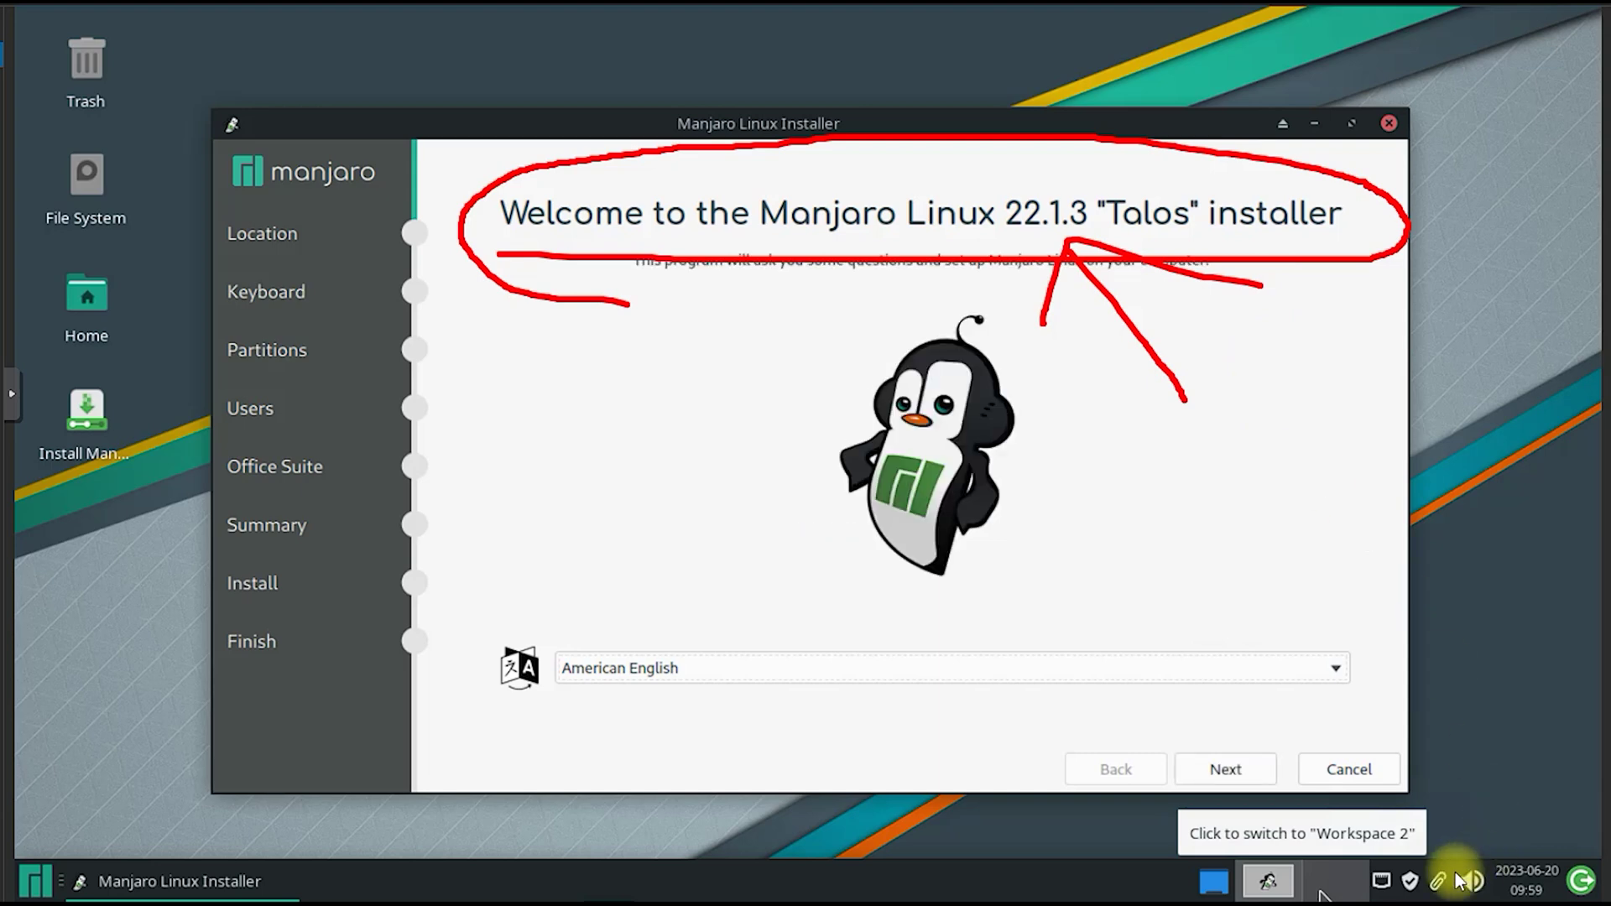
pyautogui.press('Escape')
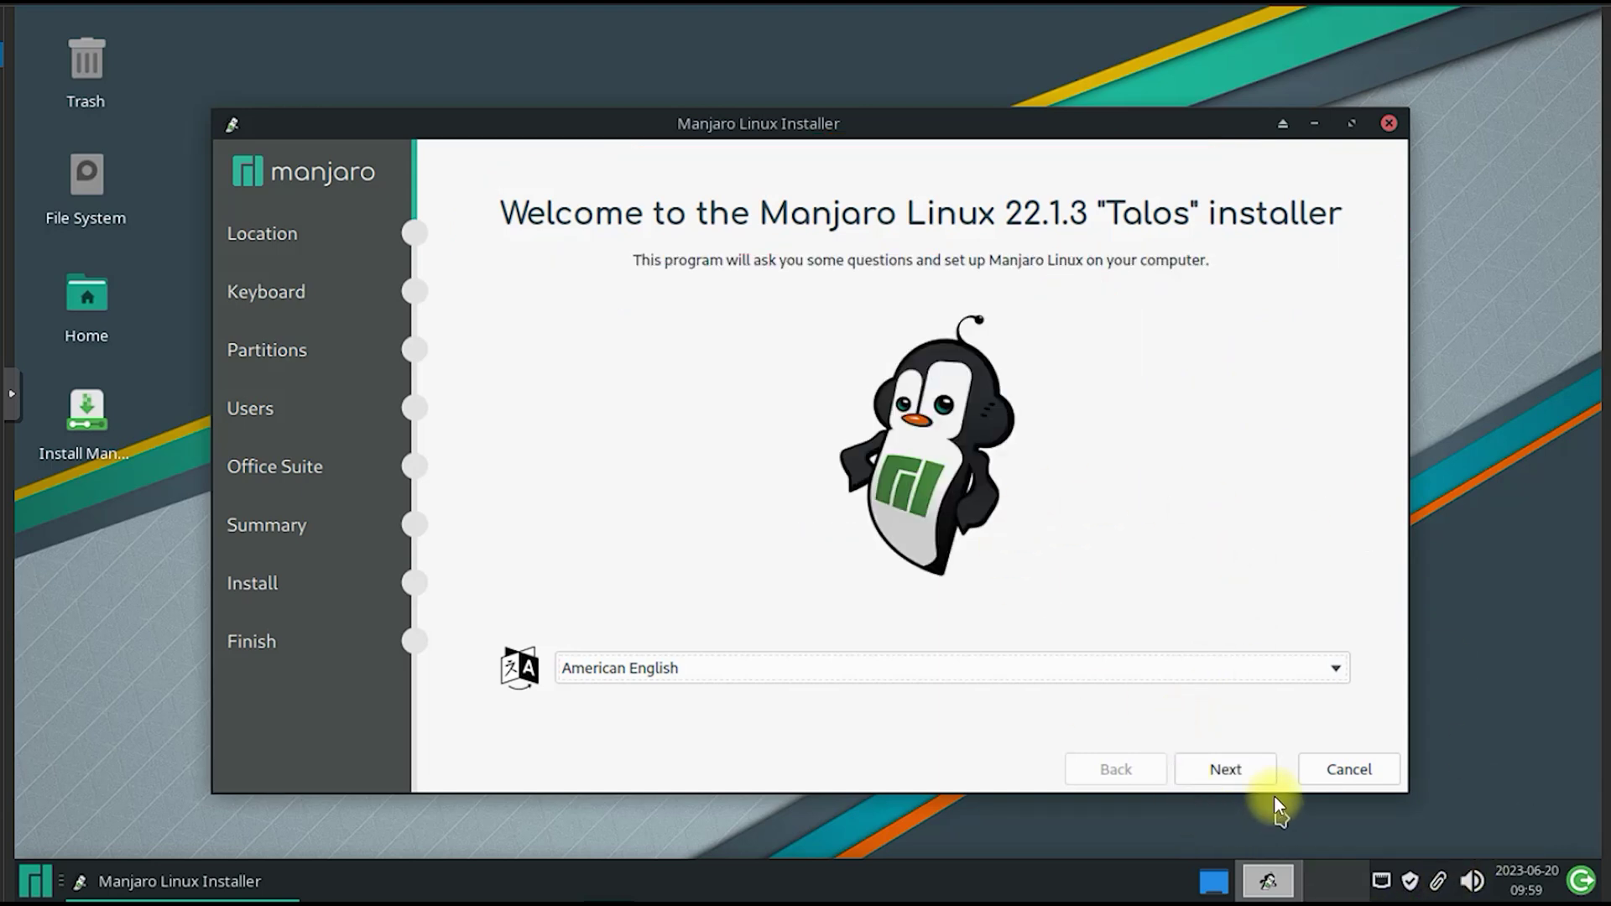
# Step: Continue from the welcome page to the Location step with America / New York preselected
pyautogui.click(1232, 774)
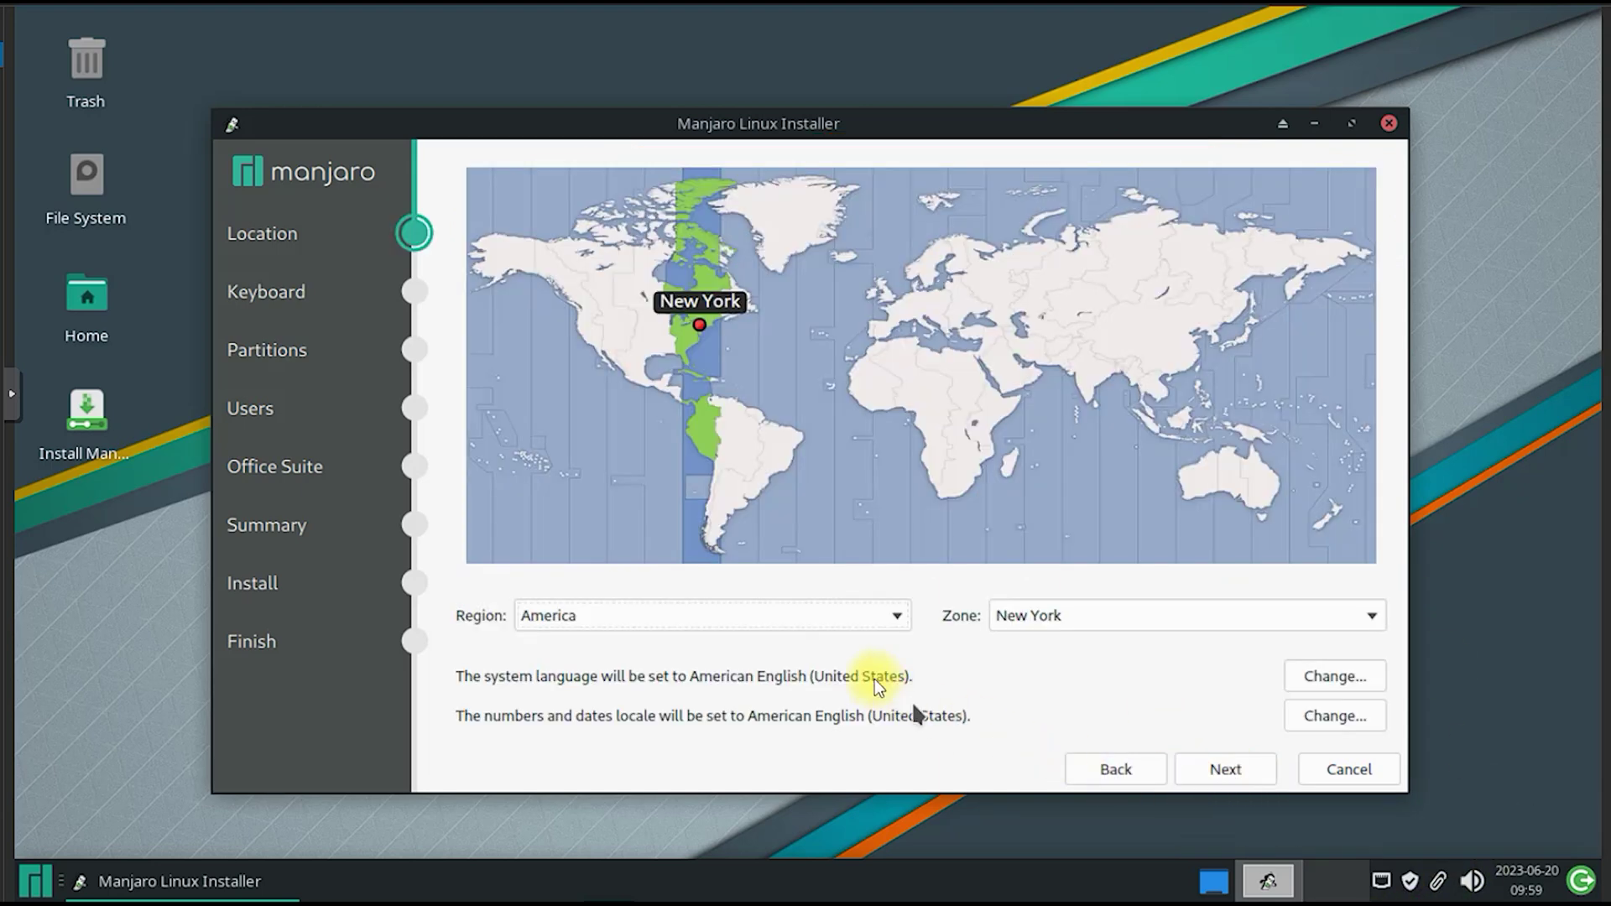
# Step: Accept New York location, English (US) keyboard and erase-disk ext4 no-swap partitioning to reach the Users form
pyautogui.click(1235, 772)
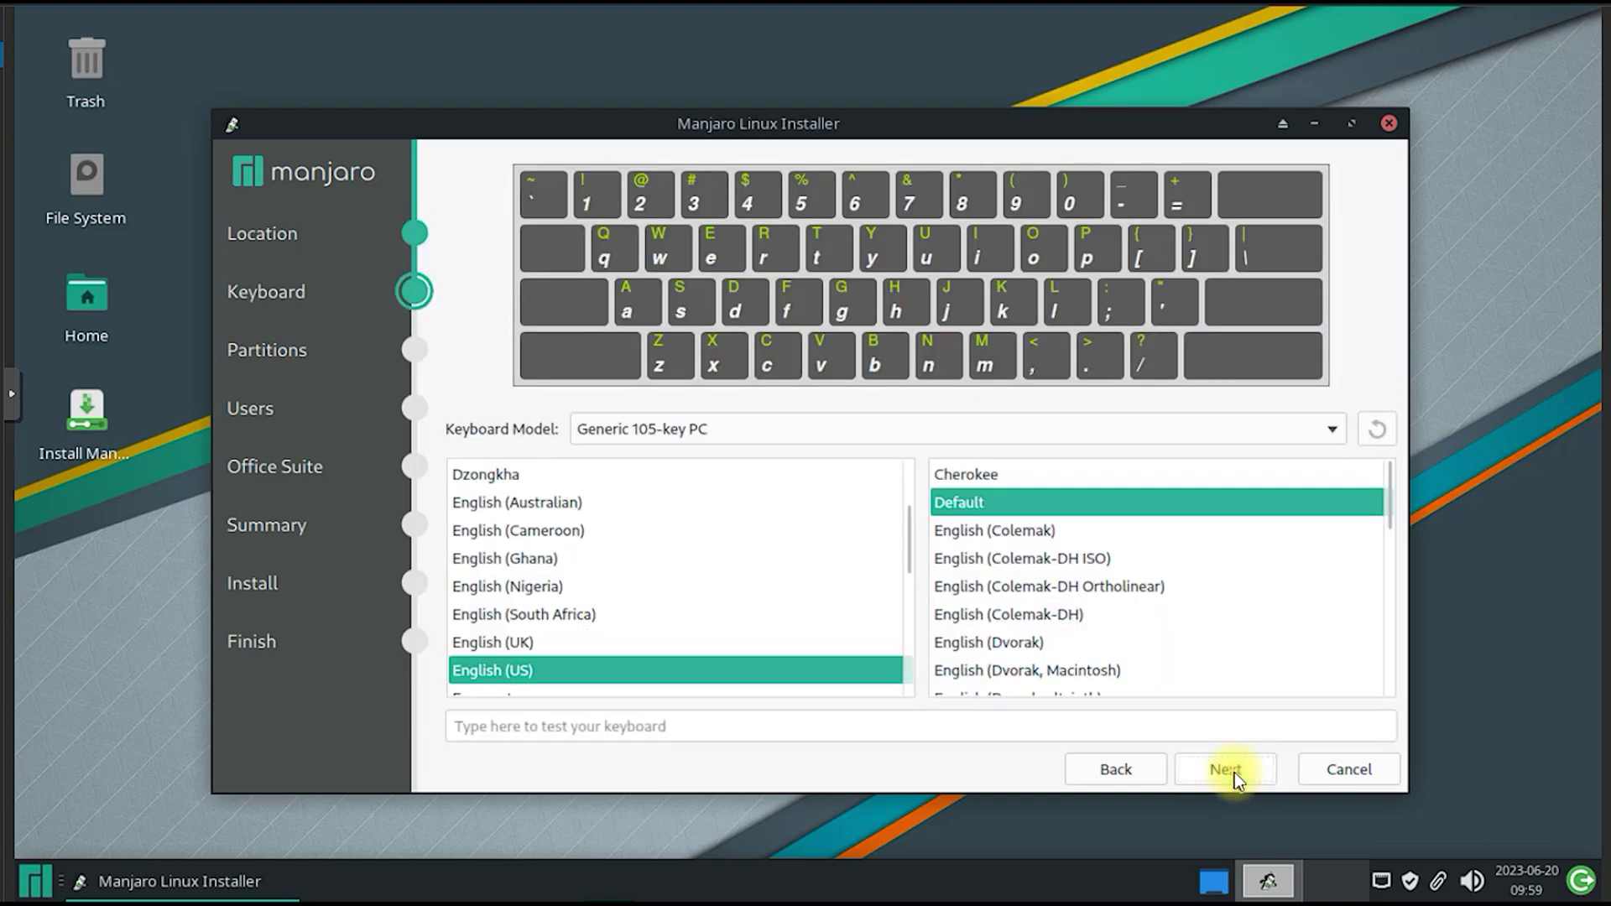
pyautogui.click(1235, 772)
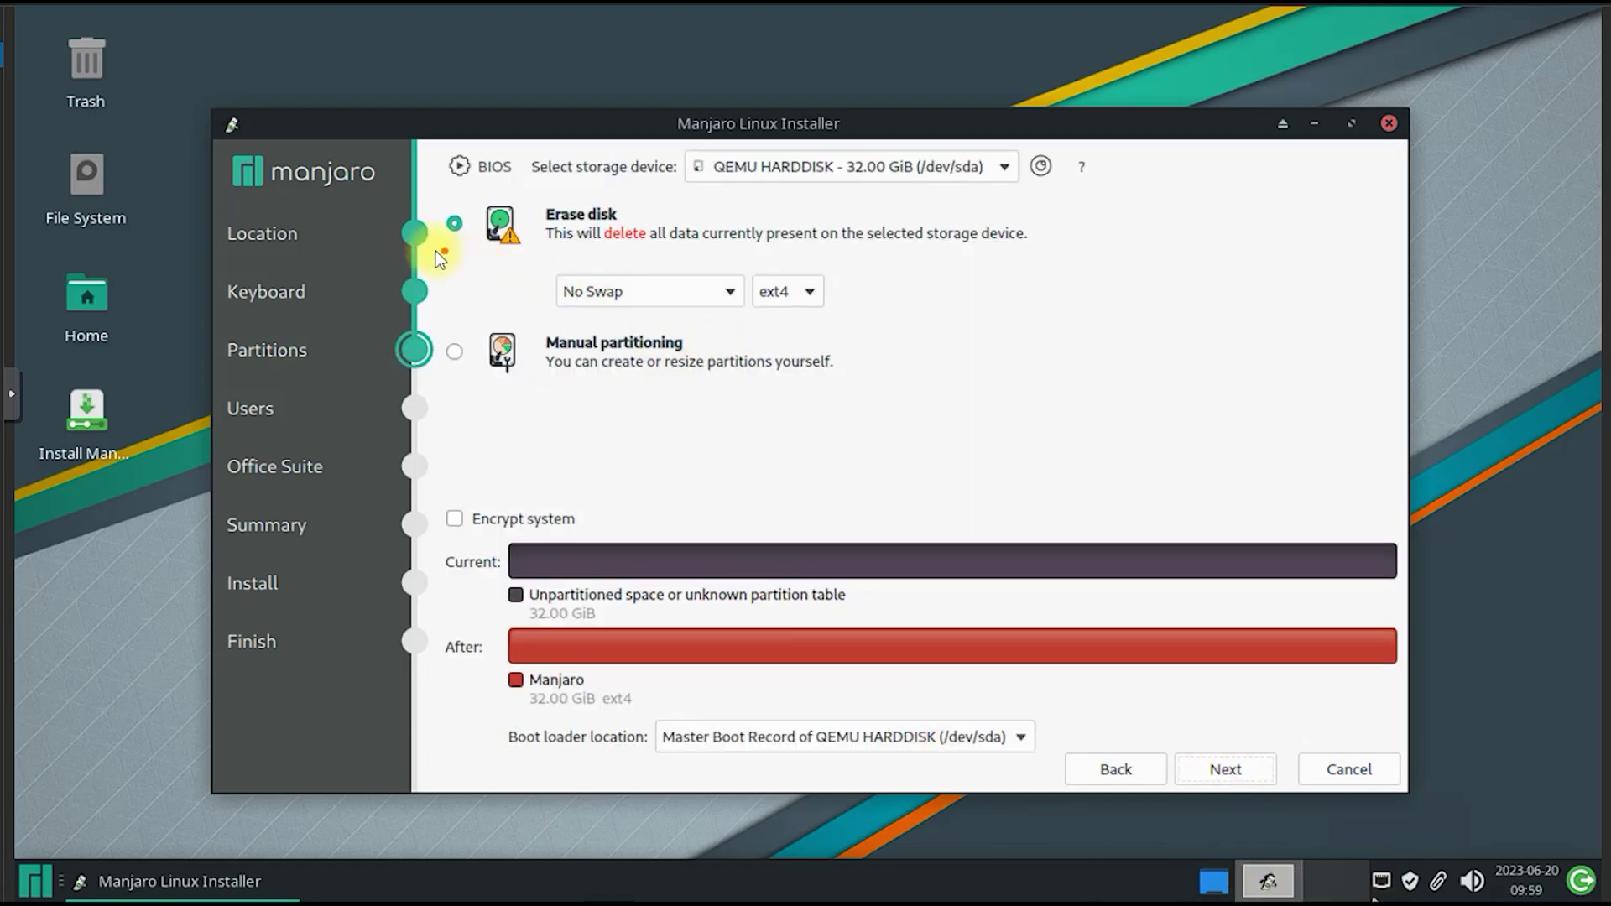
pyautogui.moveTo(436, 250)
pyautogui.mouseDown()
pyautogui.moveTo(784, 271)
pyautogui.moveTo(1046, 233)
pyautogui.moveTo(707, 198)
pyautogui.moveTo(471, 199)
pyautogui.mouseUp()
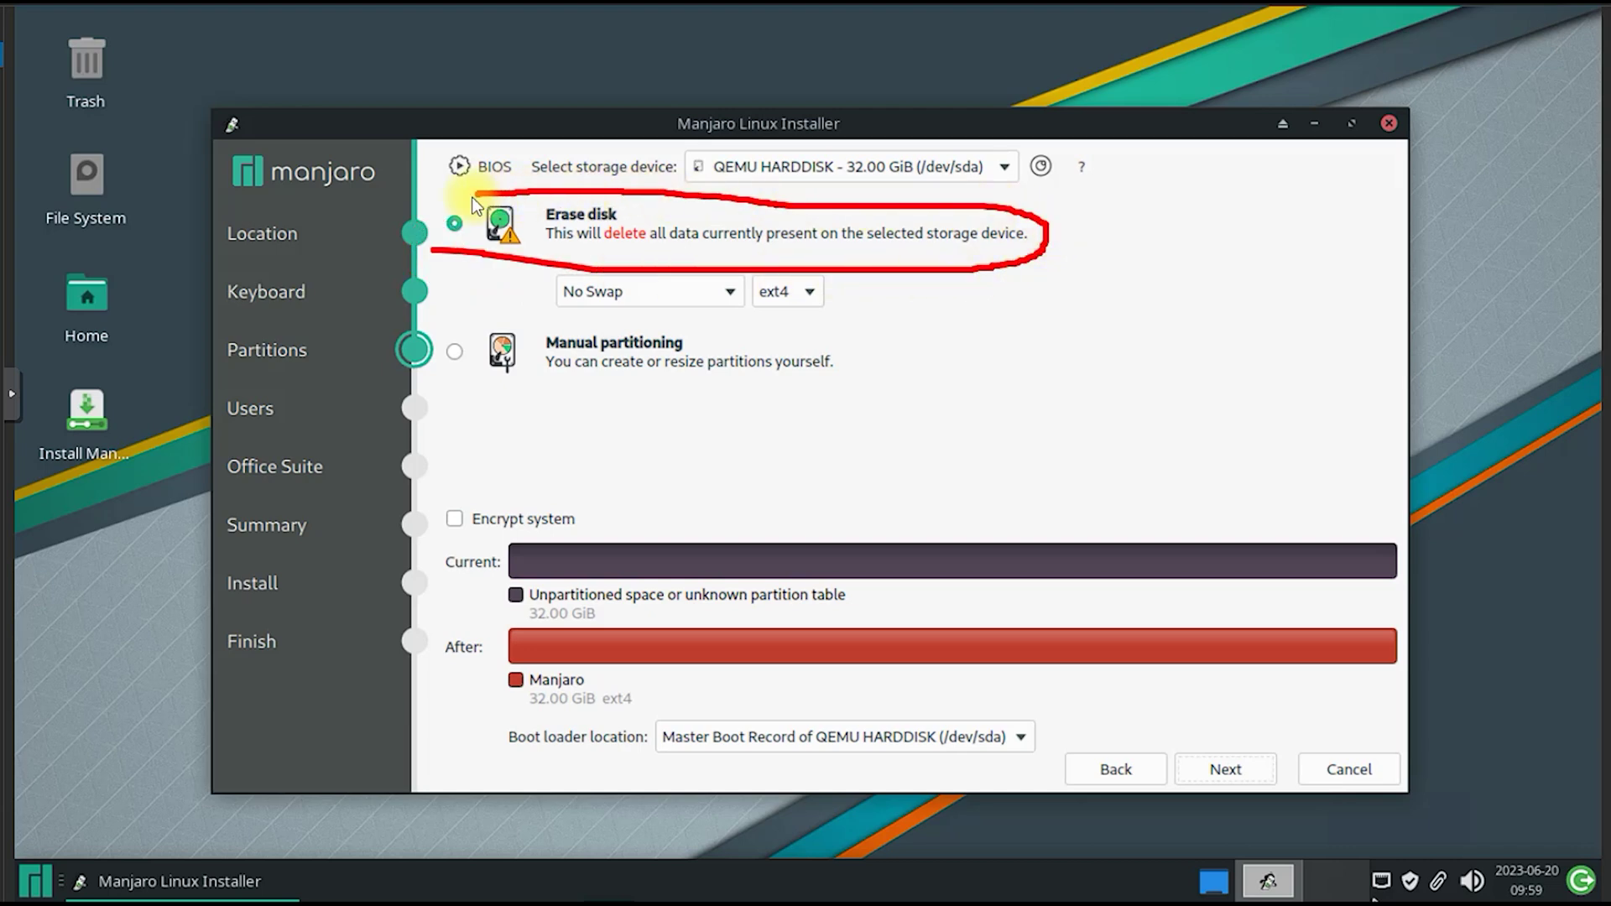
pyautogui.press('Escape')
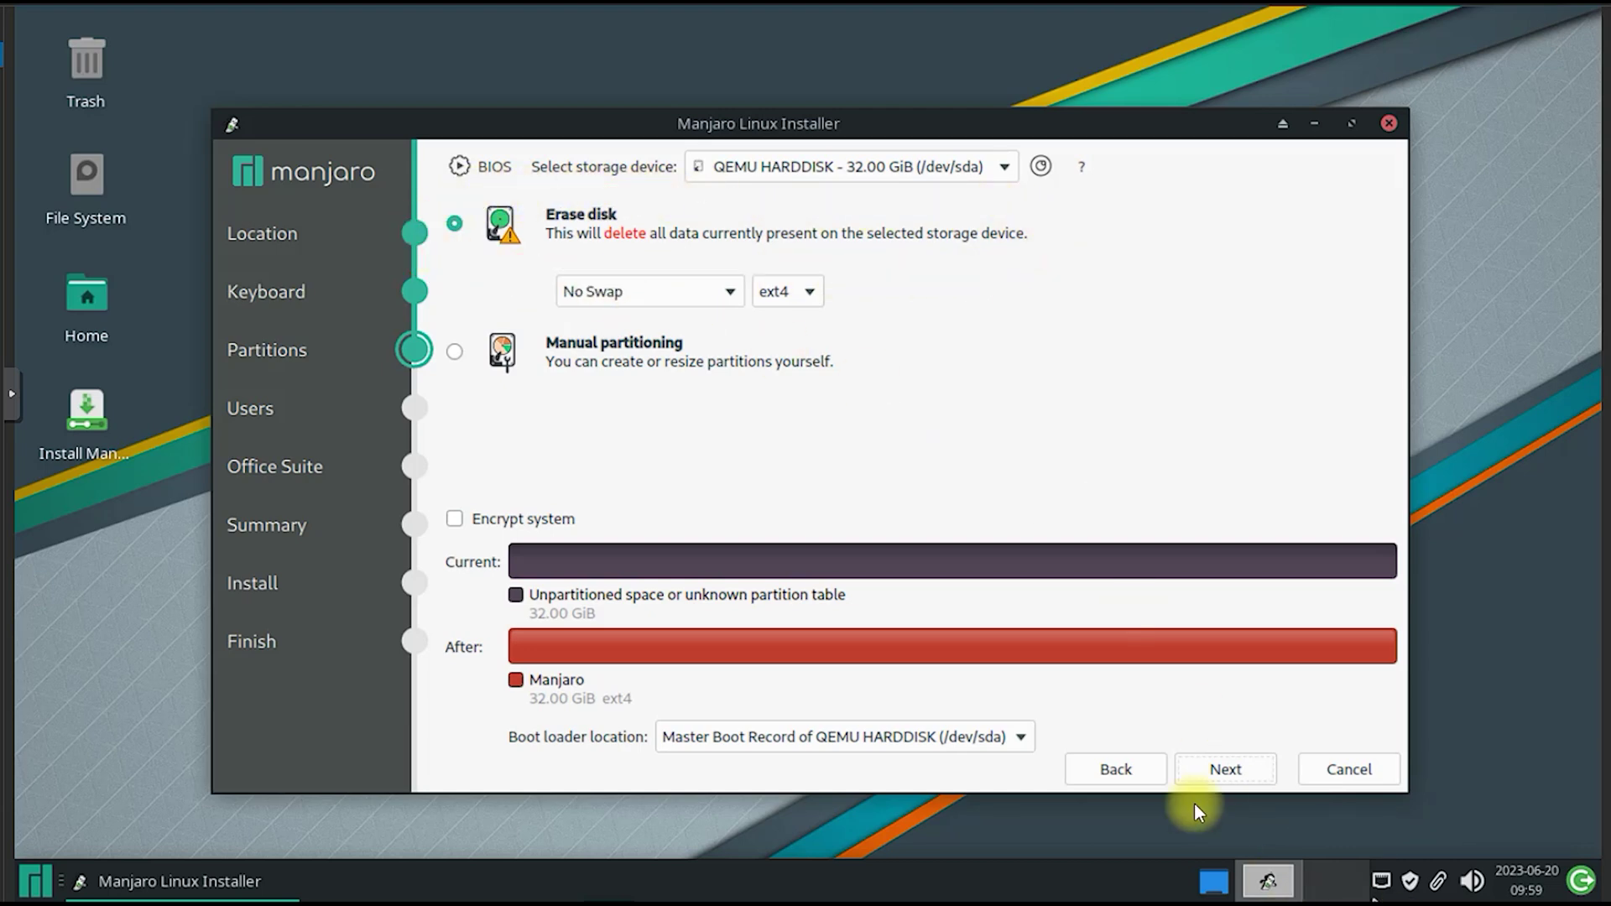
pyautogui.click(1225, 770)
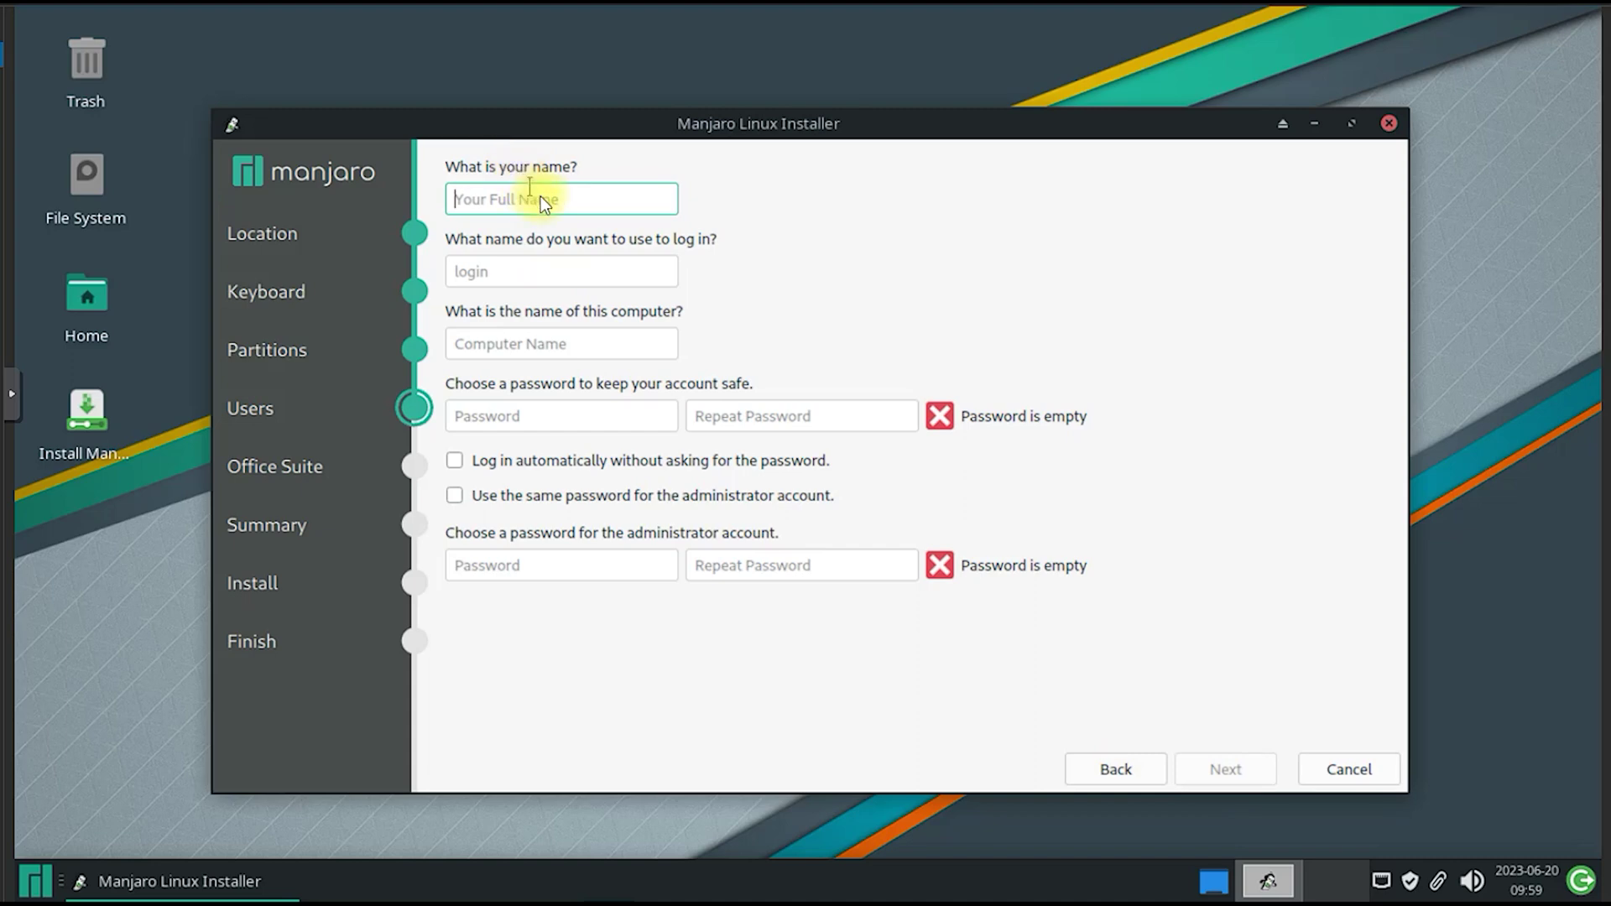
pyautogui.write('tc')
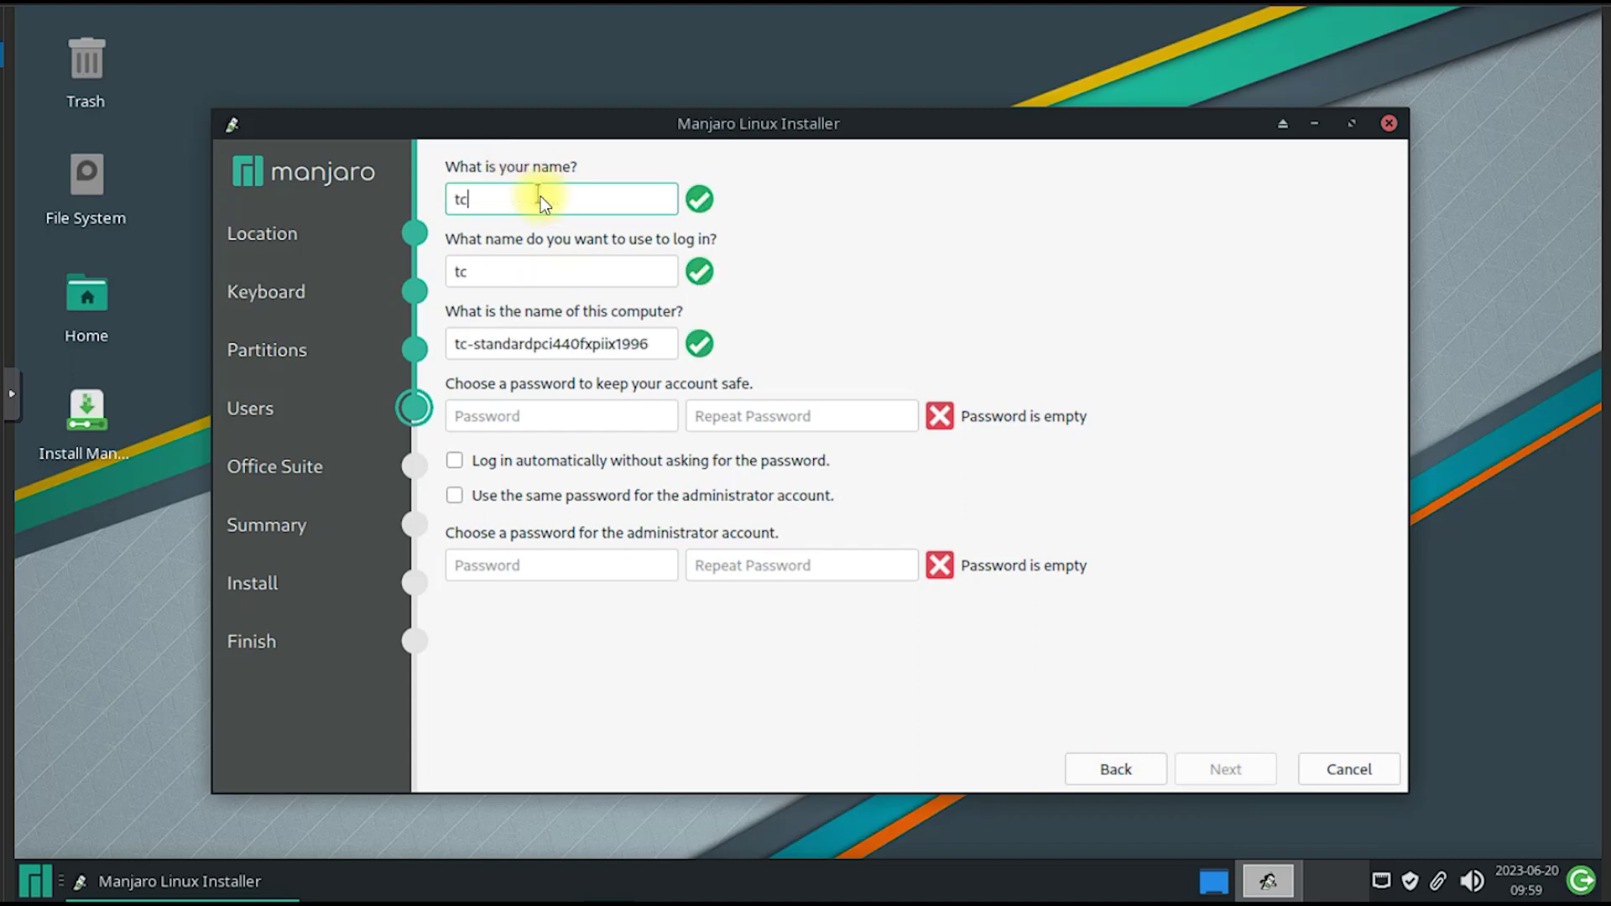
pyautogui.write('p')
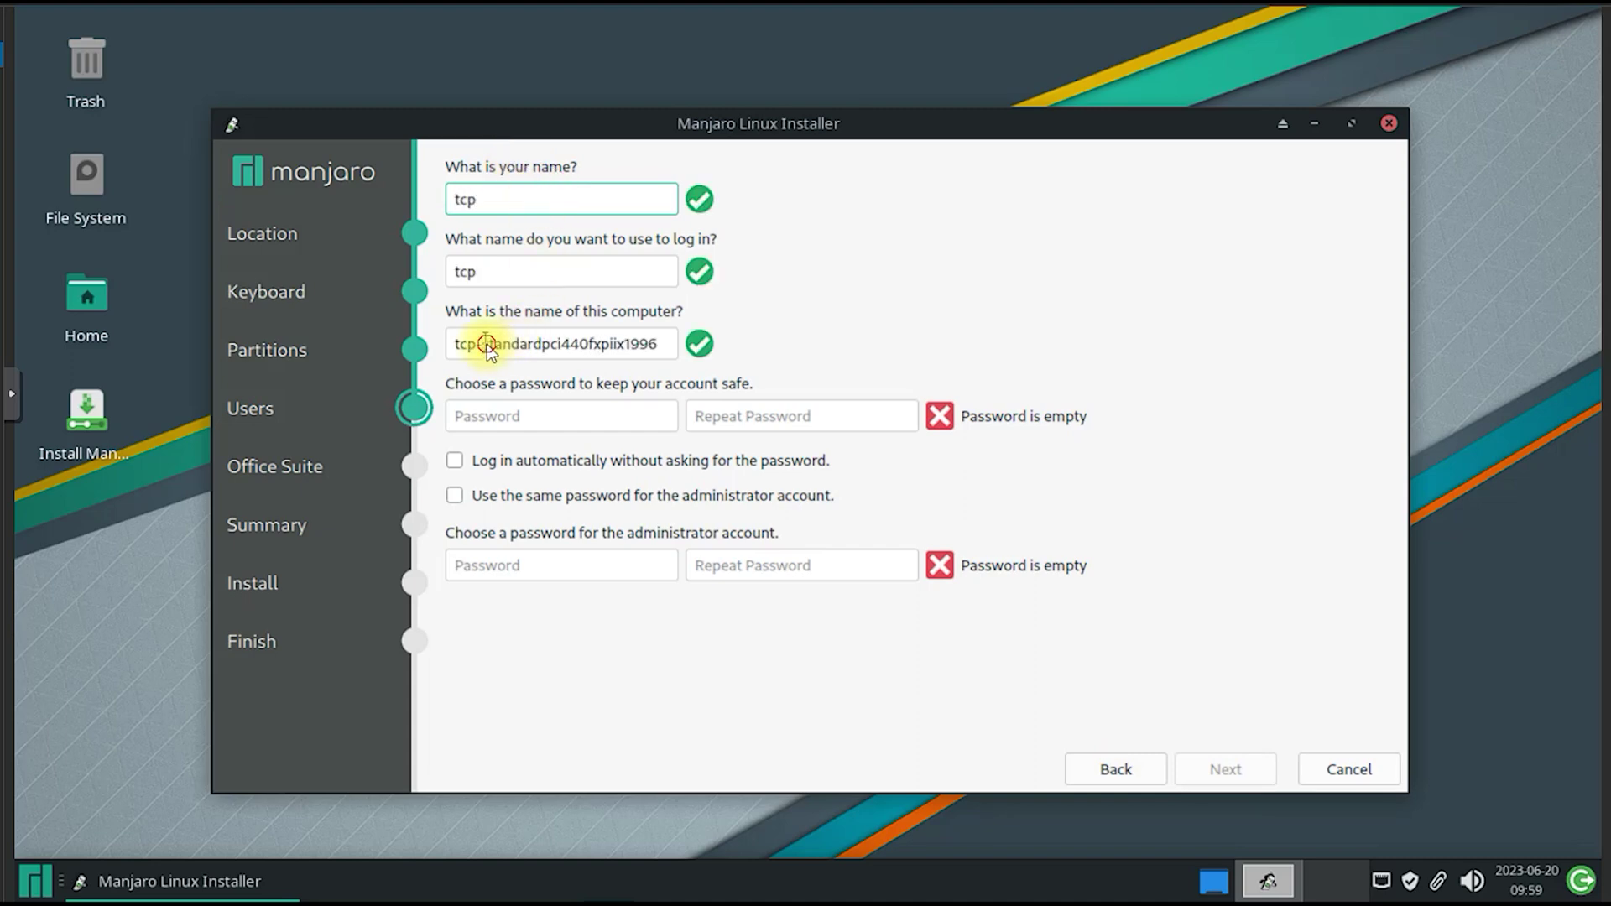
# Step: Fill the Users form: name tcp, computer tcp-pc, matching password, automatic login and same admin password
pyautogui.moveTo(482, 344); pyautogui.dragTo(680, 347)
pyautogui.write('pc')
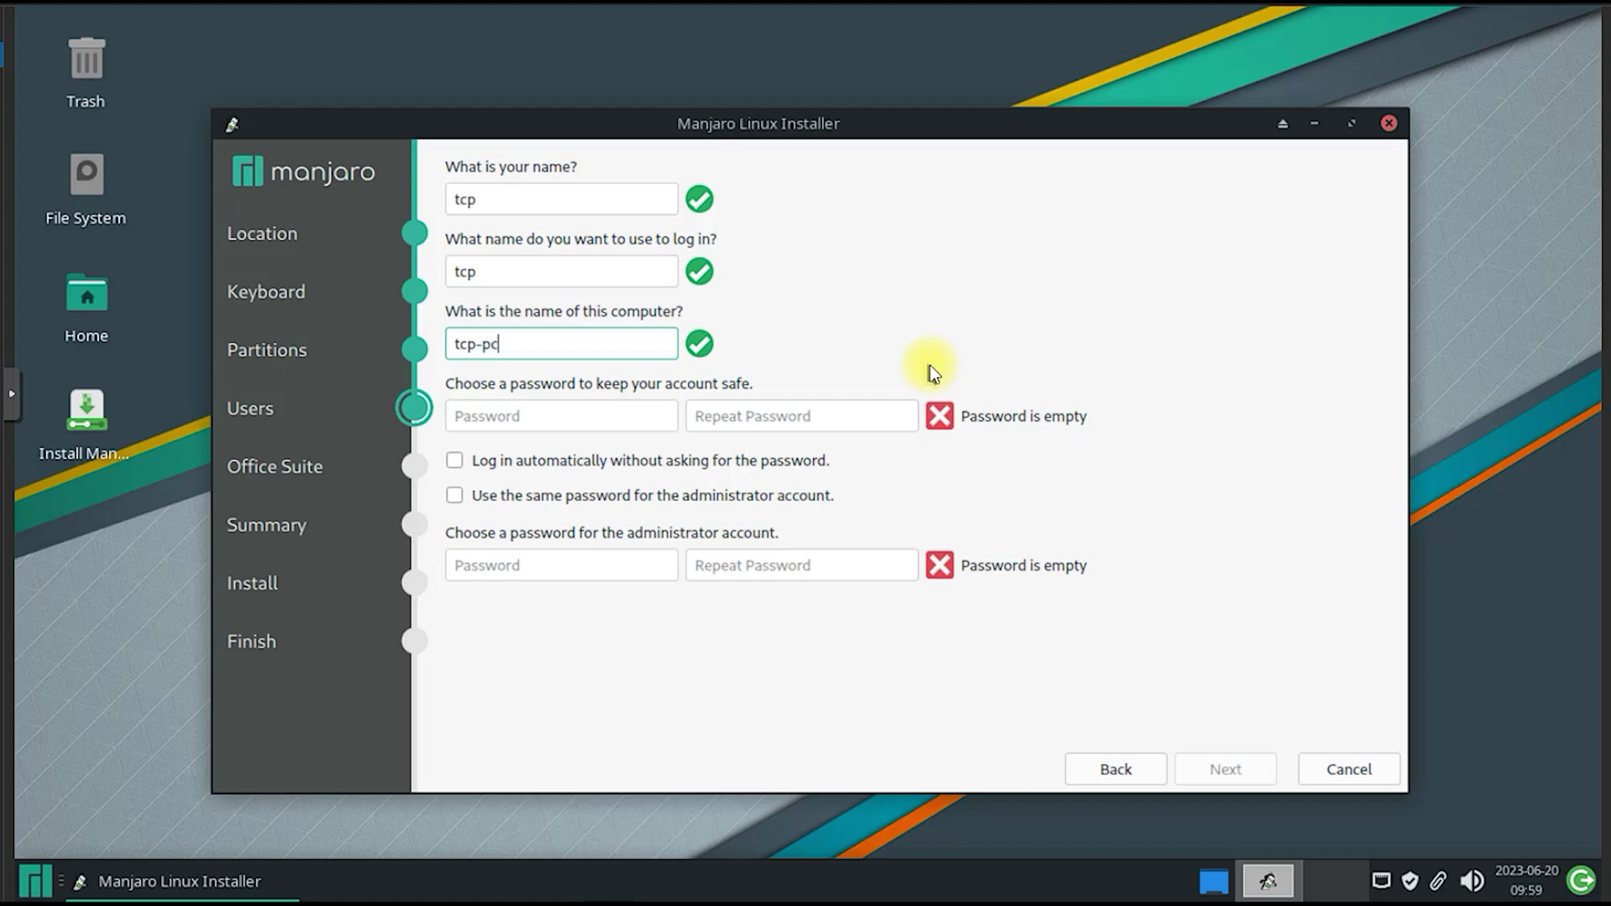
pyautogui.click(645, 411)
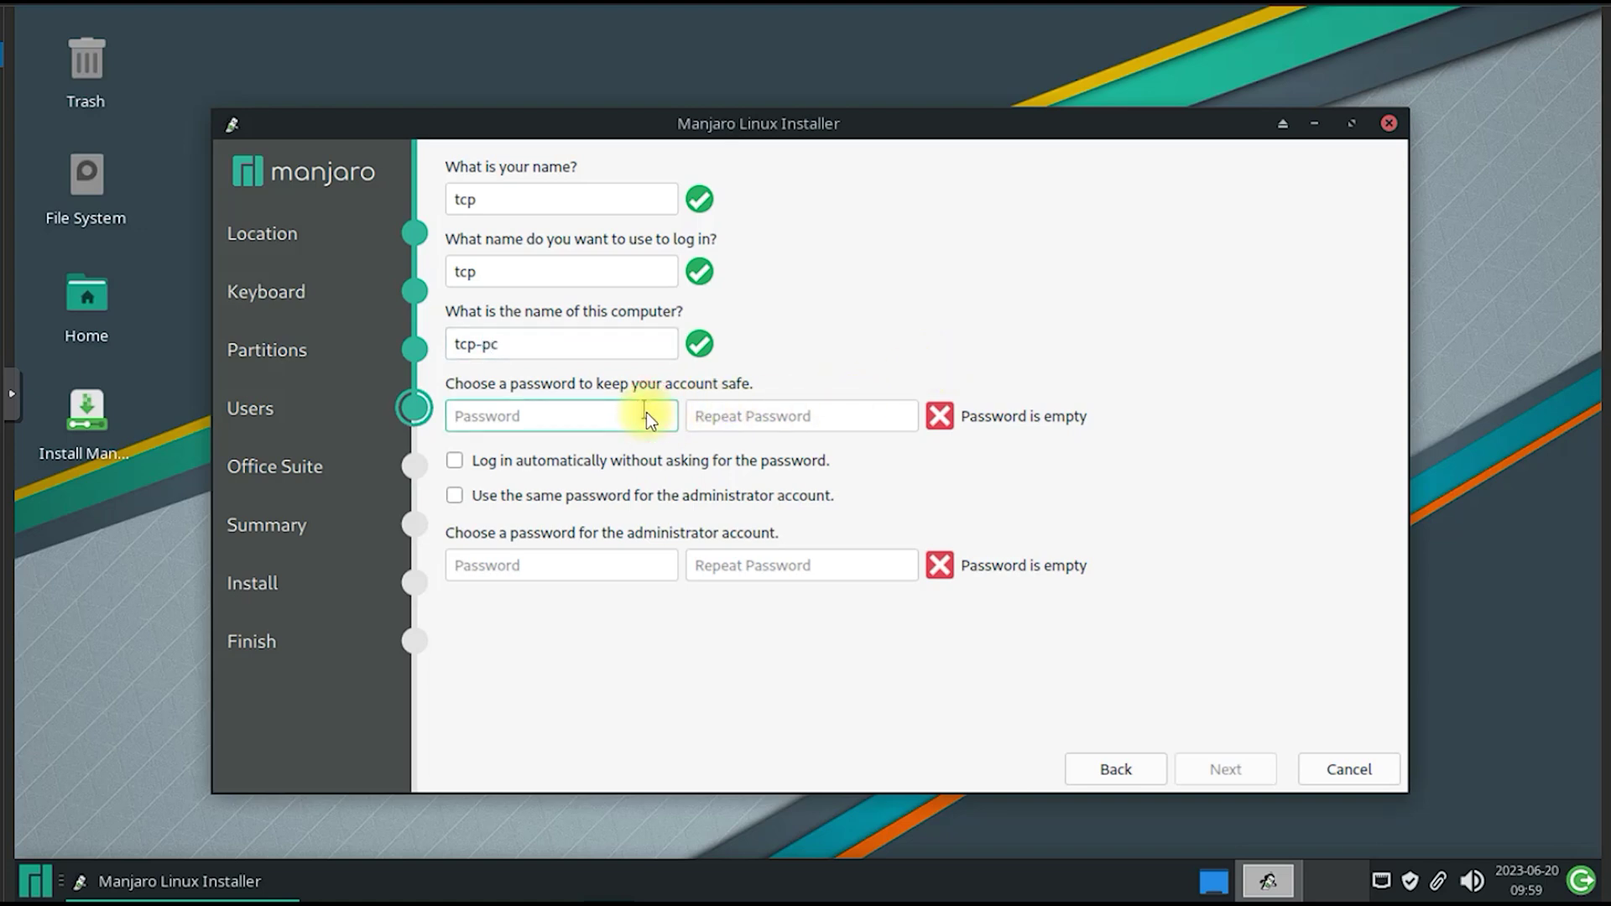
pyautogui.write('••••••••')
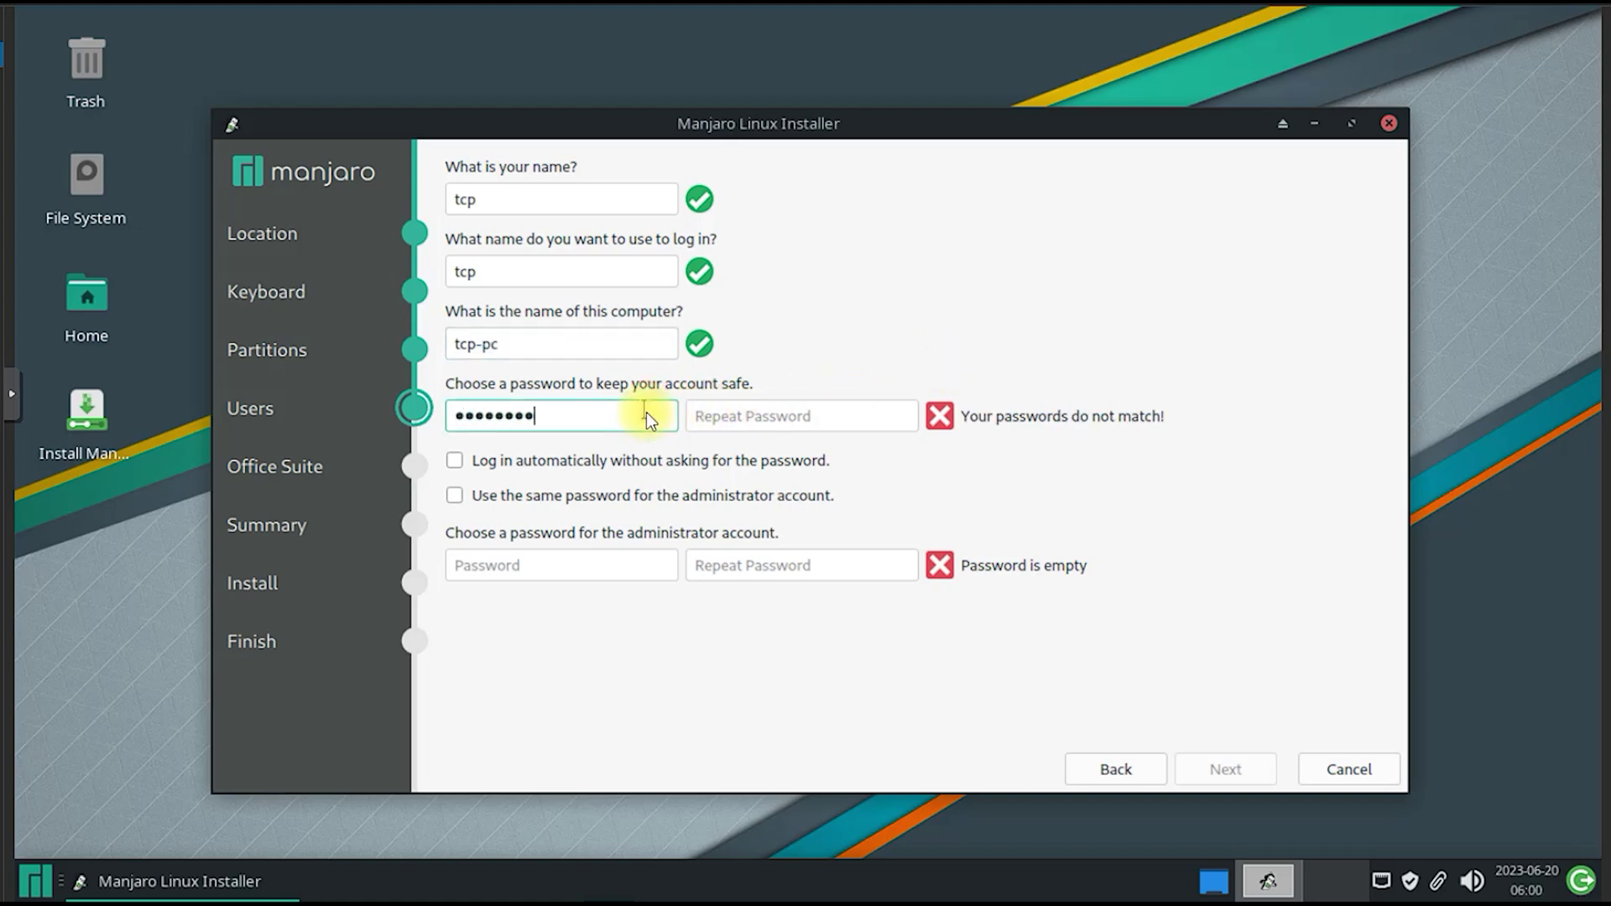
pyautogui.click(749, 417)
pyautogui.write('•••••')
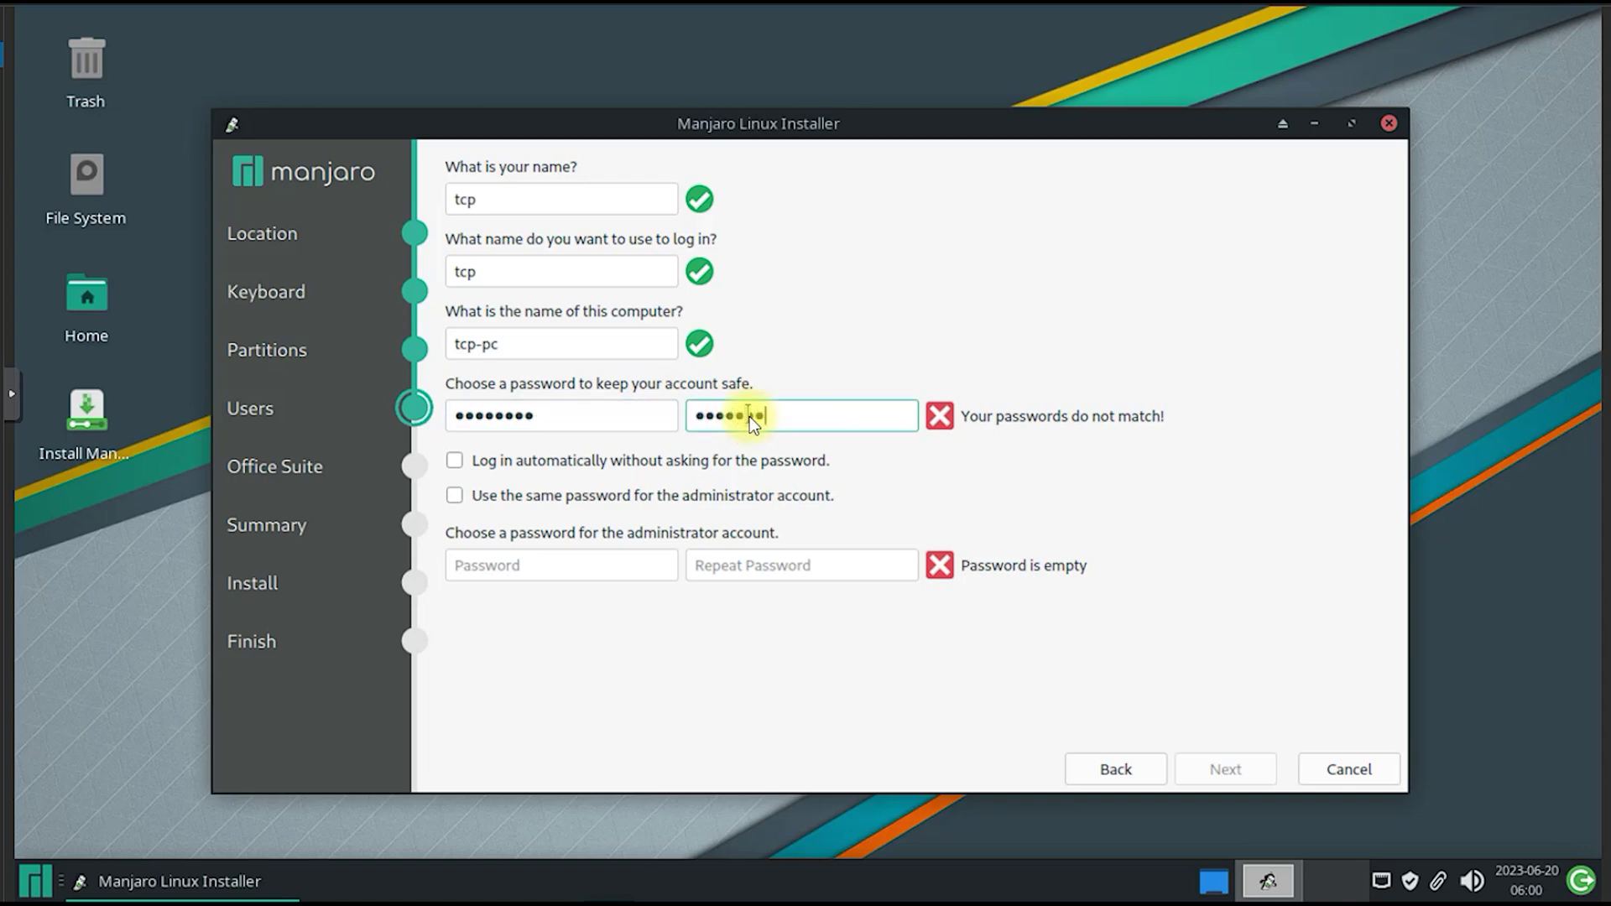
pyautogui.click(523, 469)
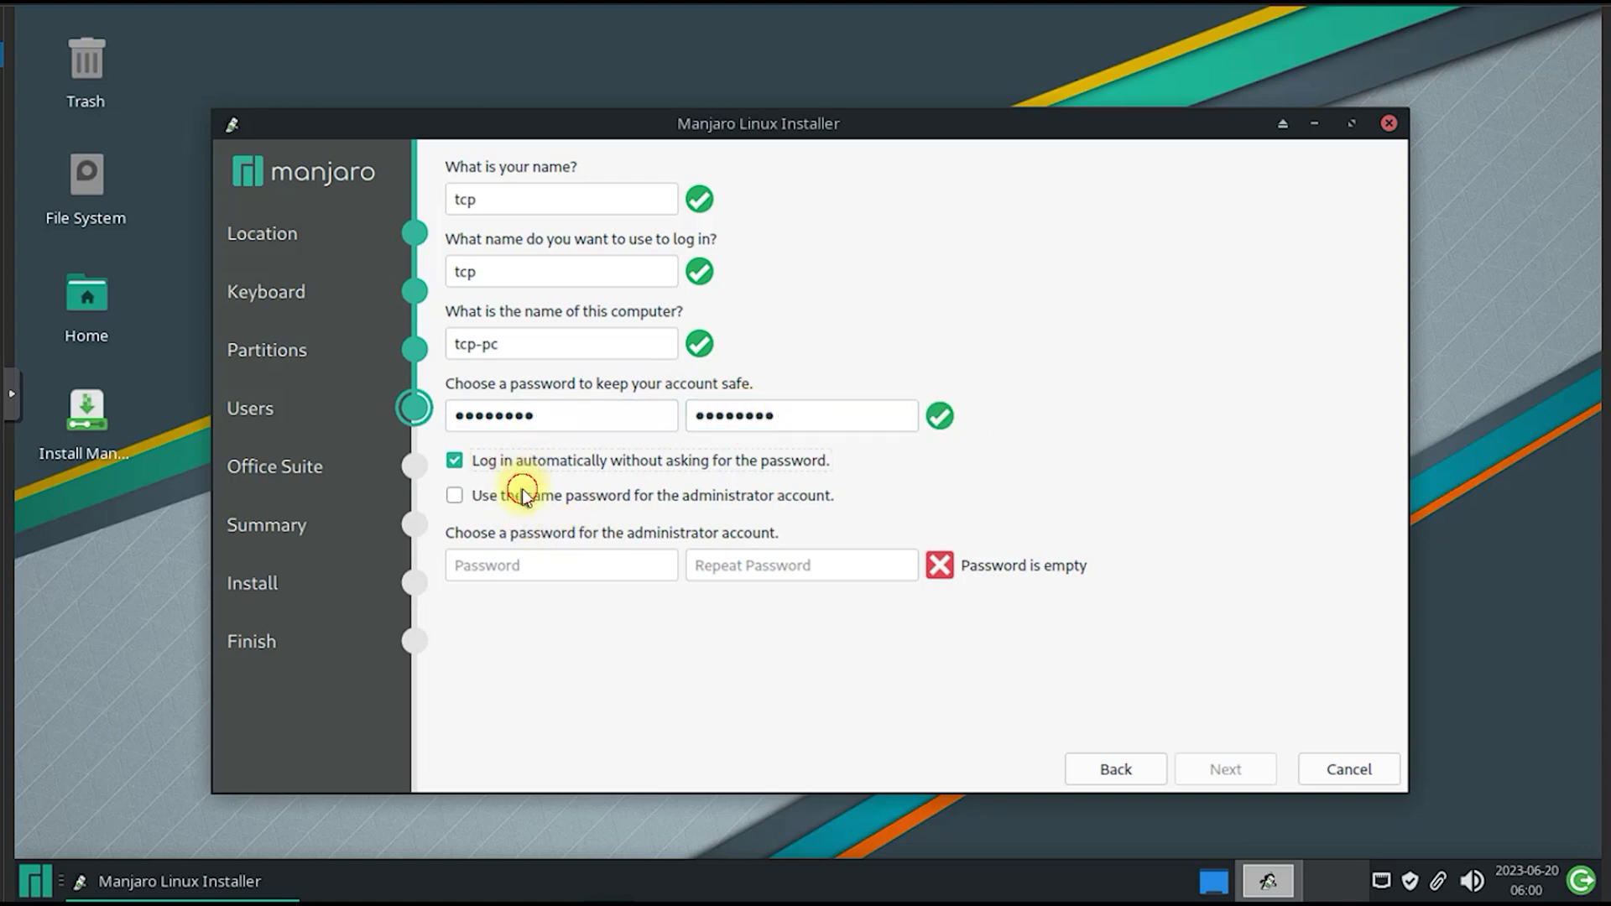
pyautogui.click(519, 495)
# Step: Choose LibreOffice as office suite, review the summary and confirm Install now onto the erased disk
pyautogui.click(1219, 771)
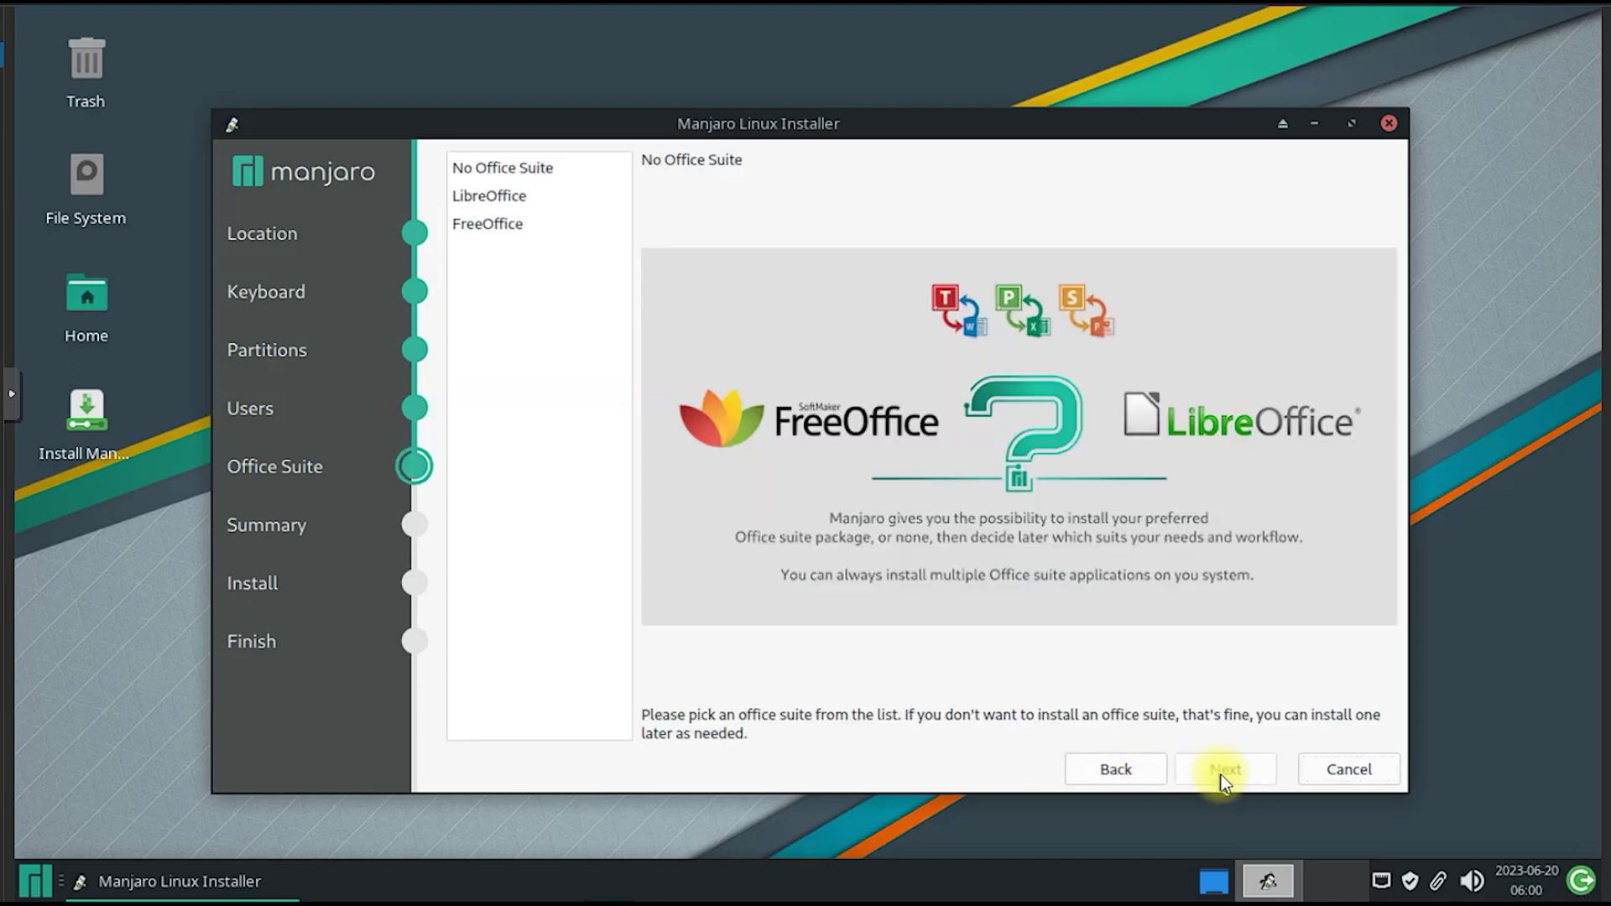
pyautogui.click(489, 196)
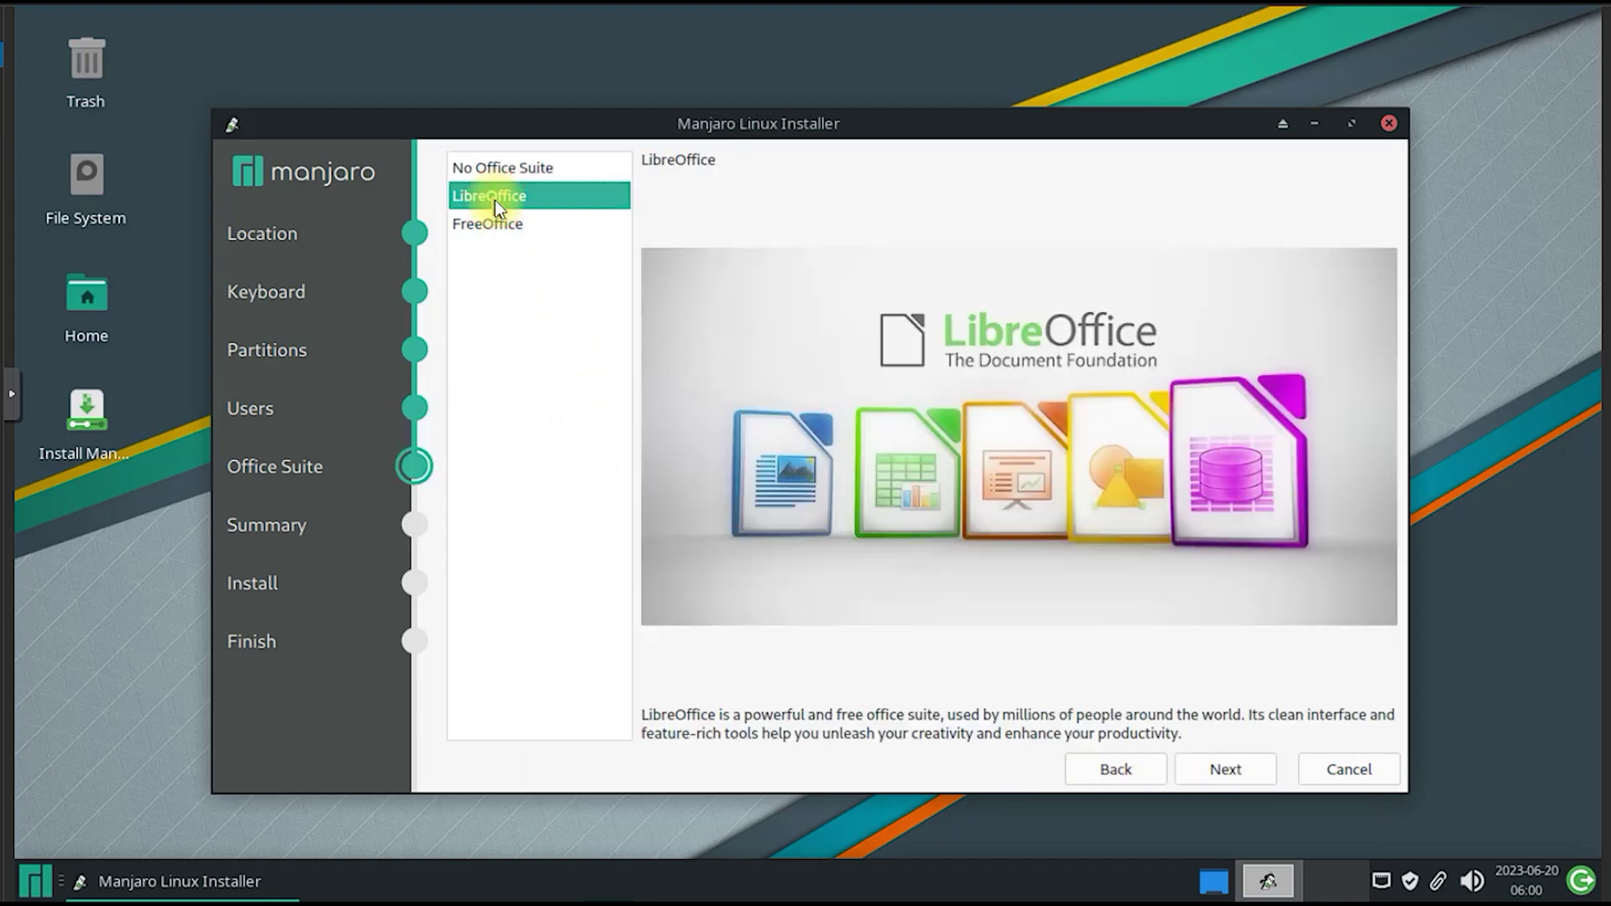
pyautogui.click(1232, 769)
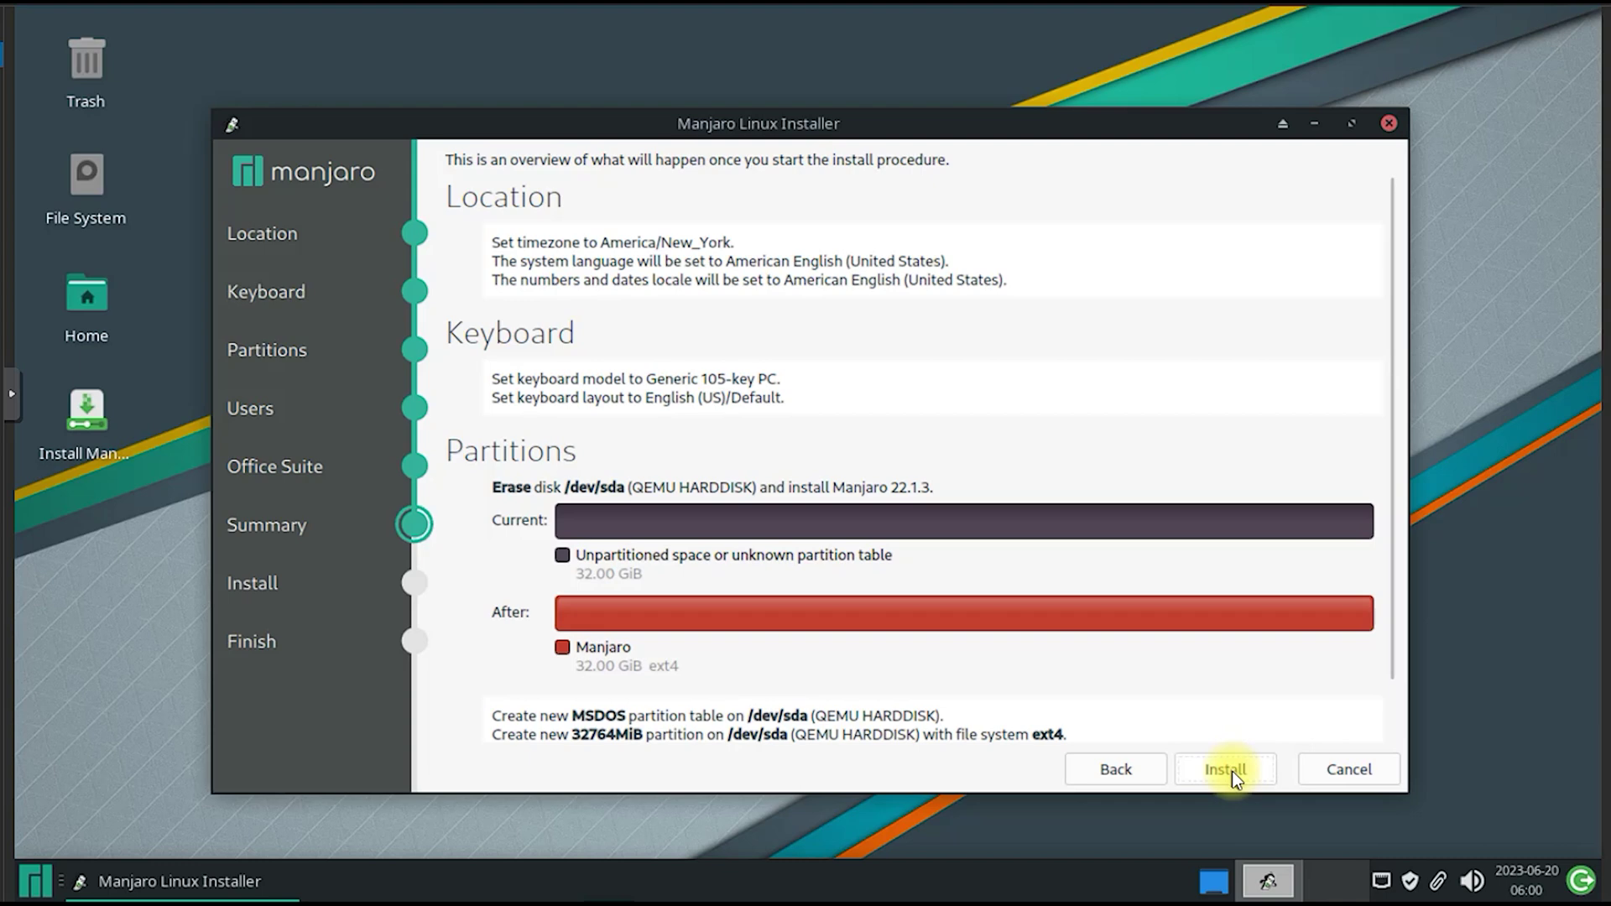
pyautogui.click(1235, 777)
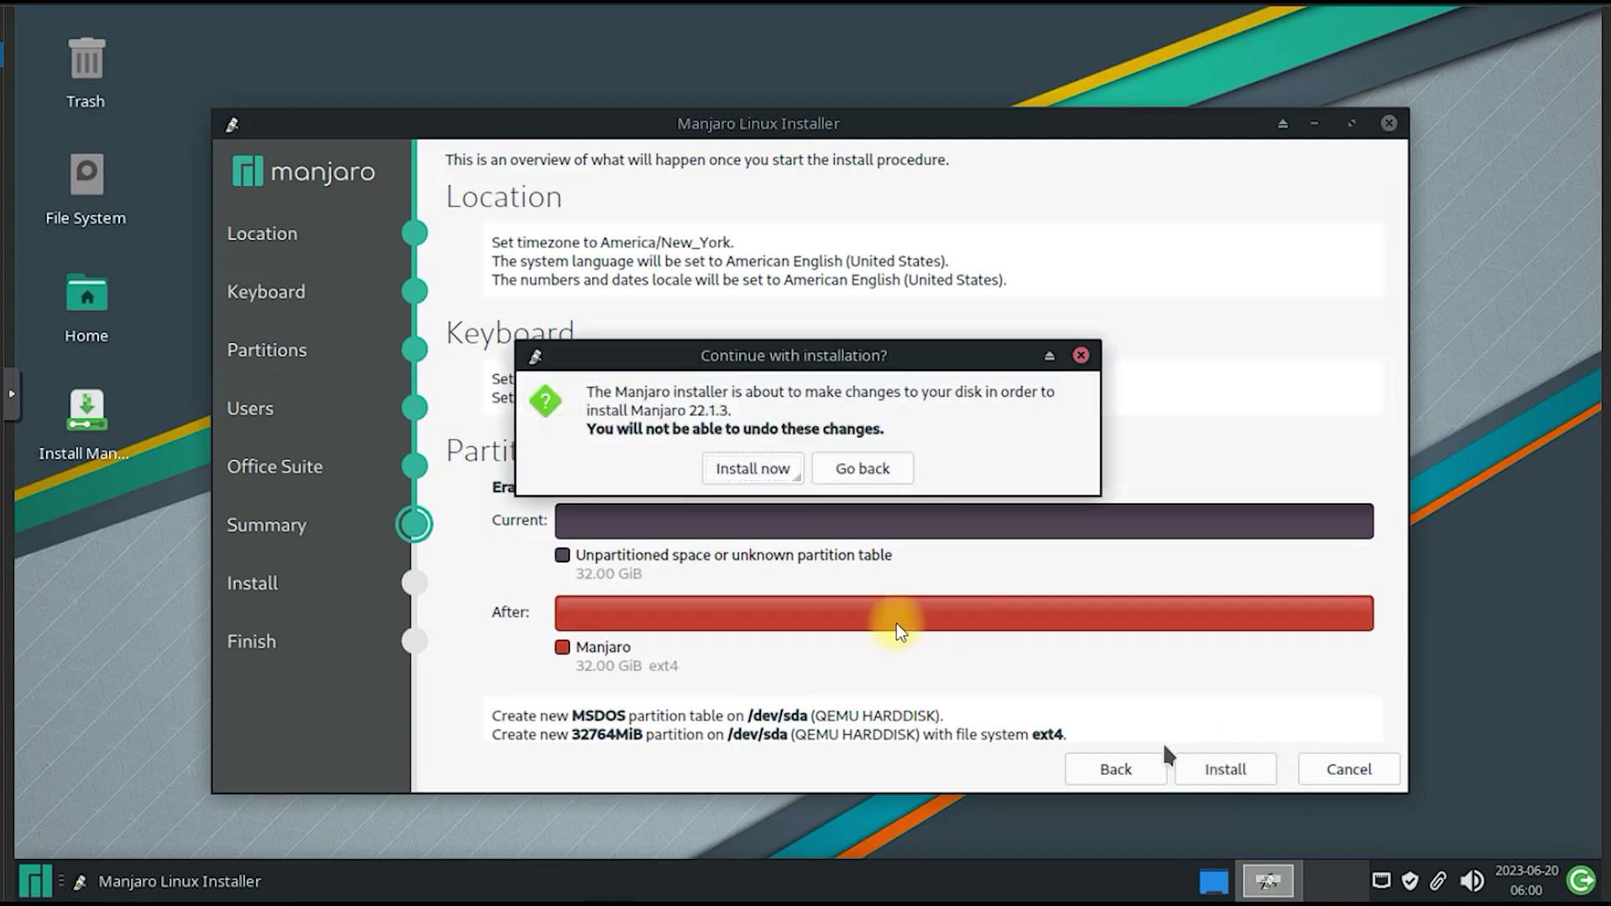
pyautogui.click(768, 464)
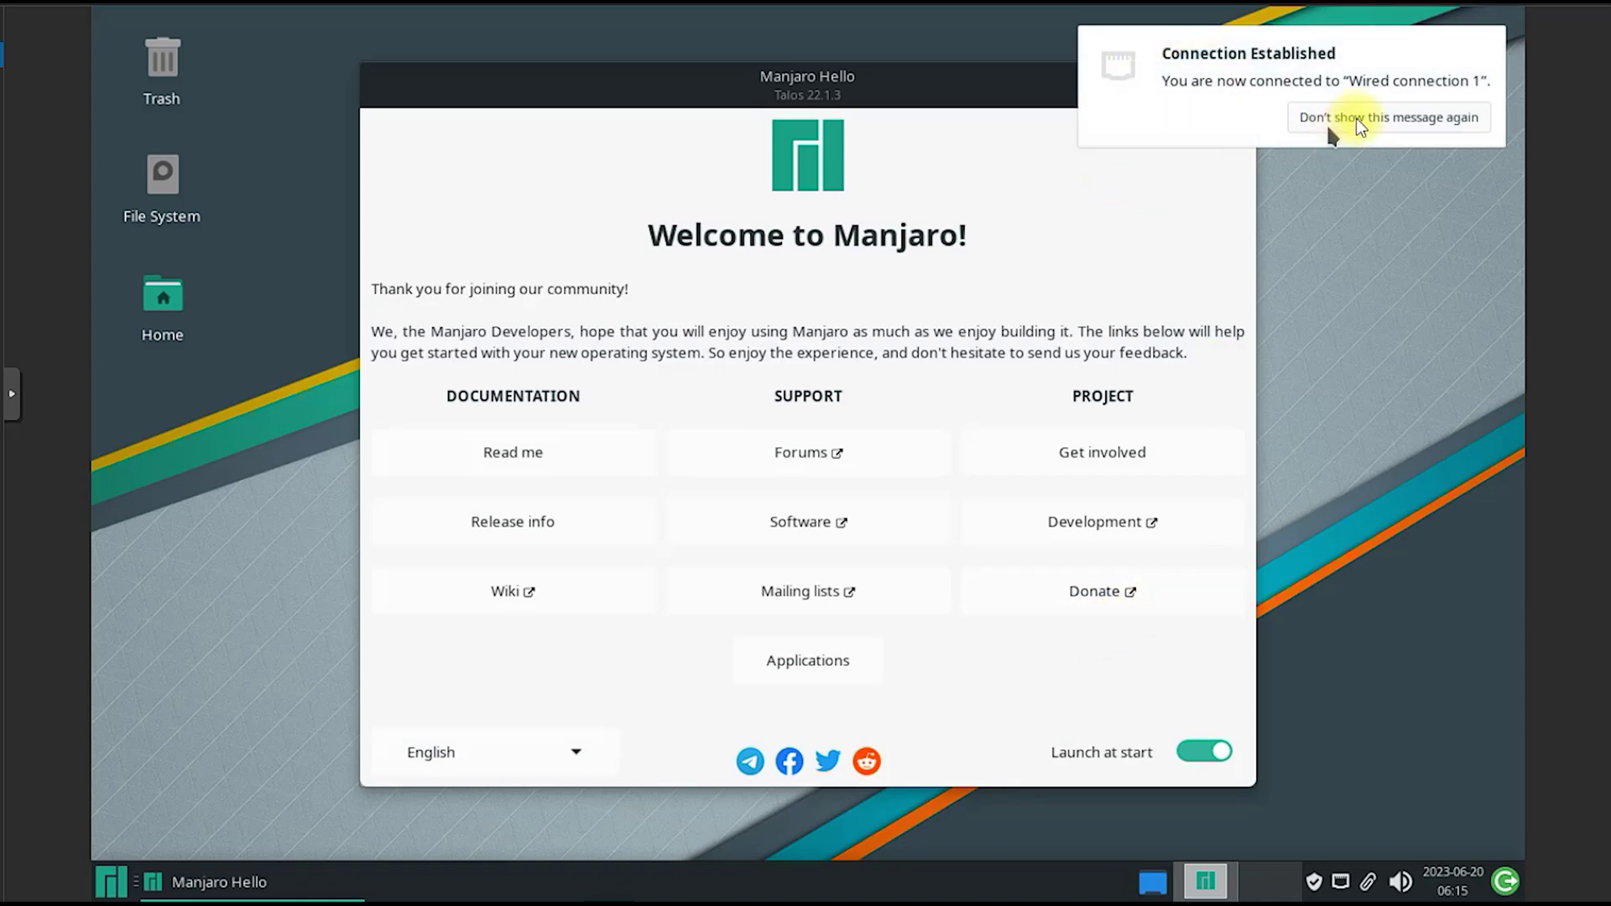
# Step: Suppress the connection notification permanently and close the Manjaro Hello window
pyautogui.click(1410, 113)
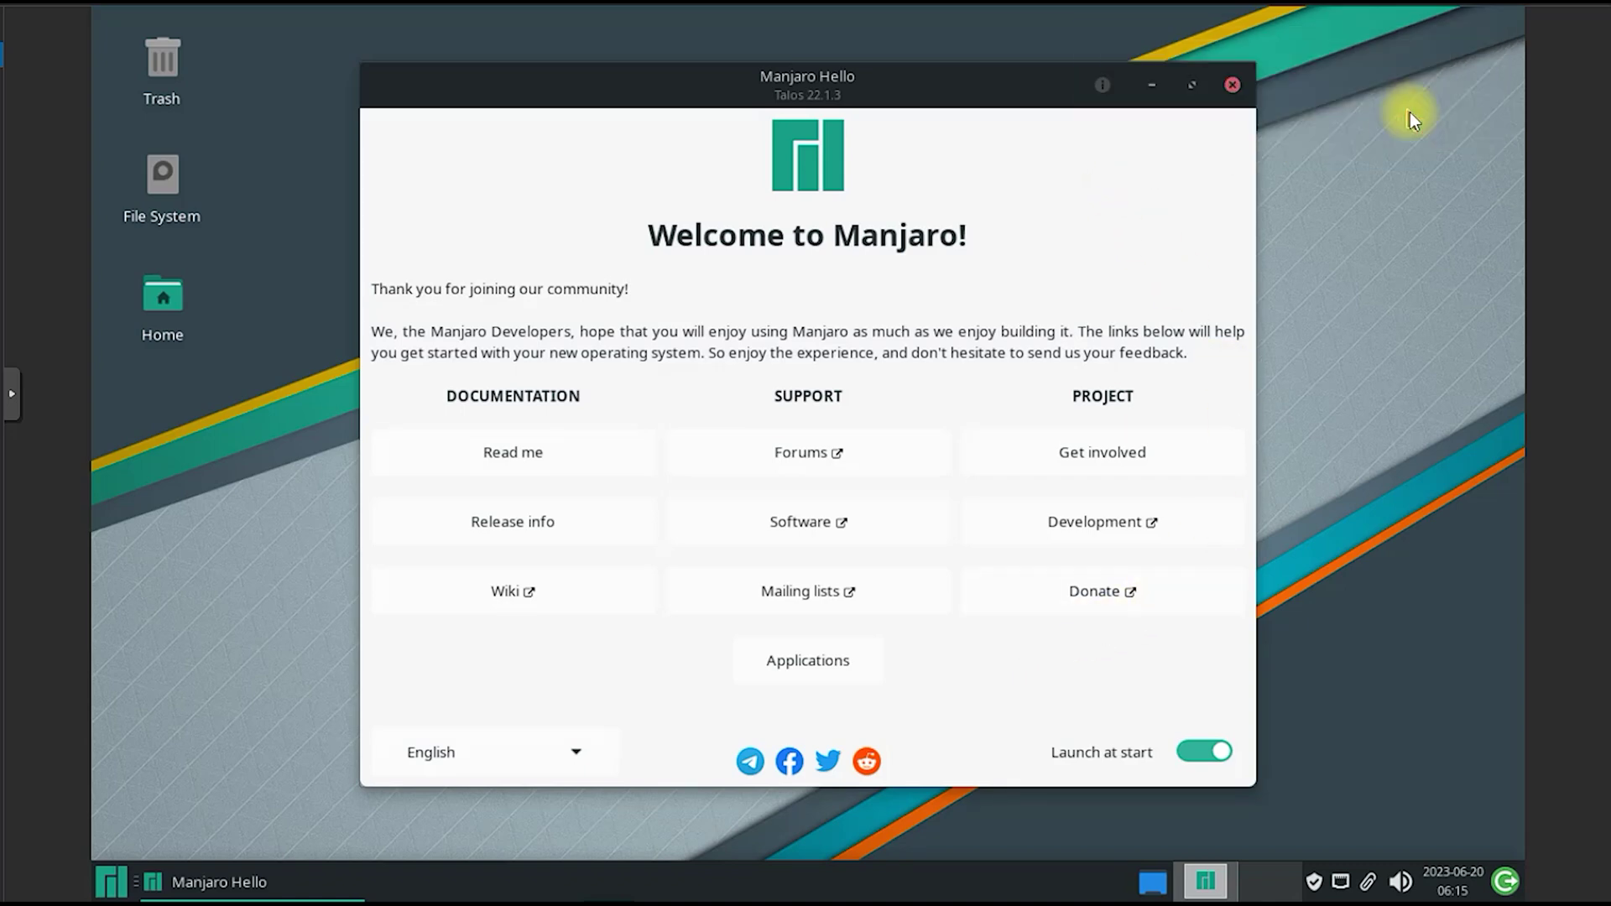
pyautogui.click(1229, 88)
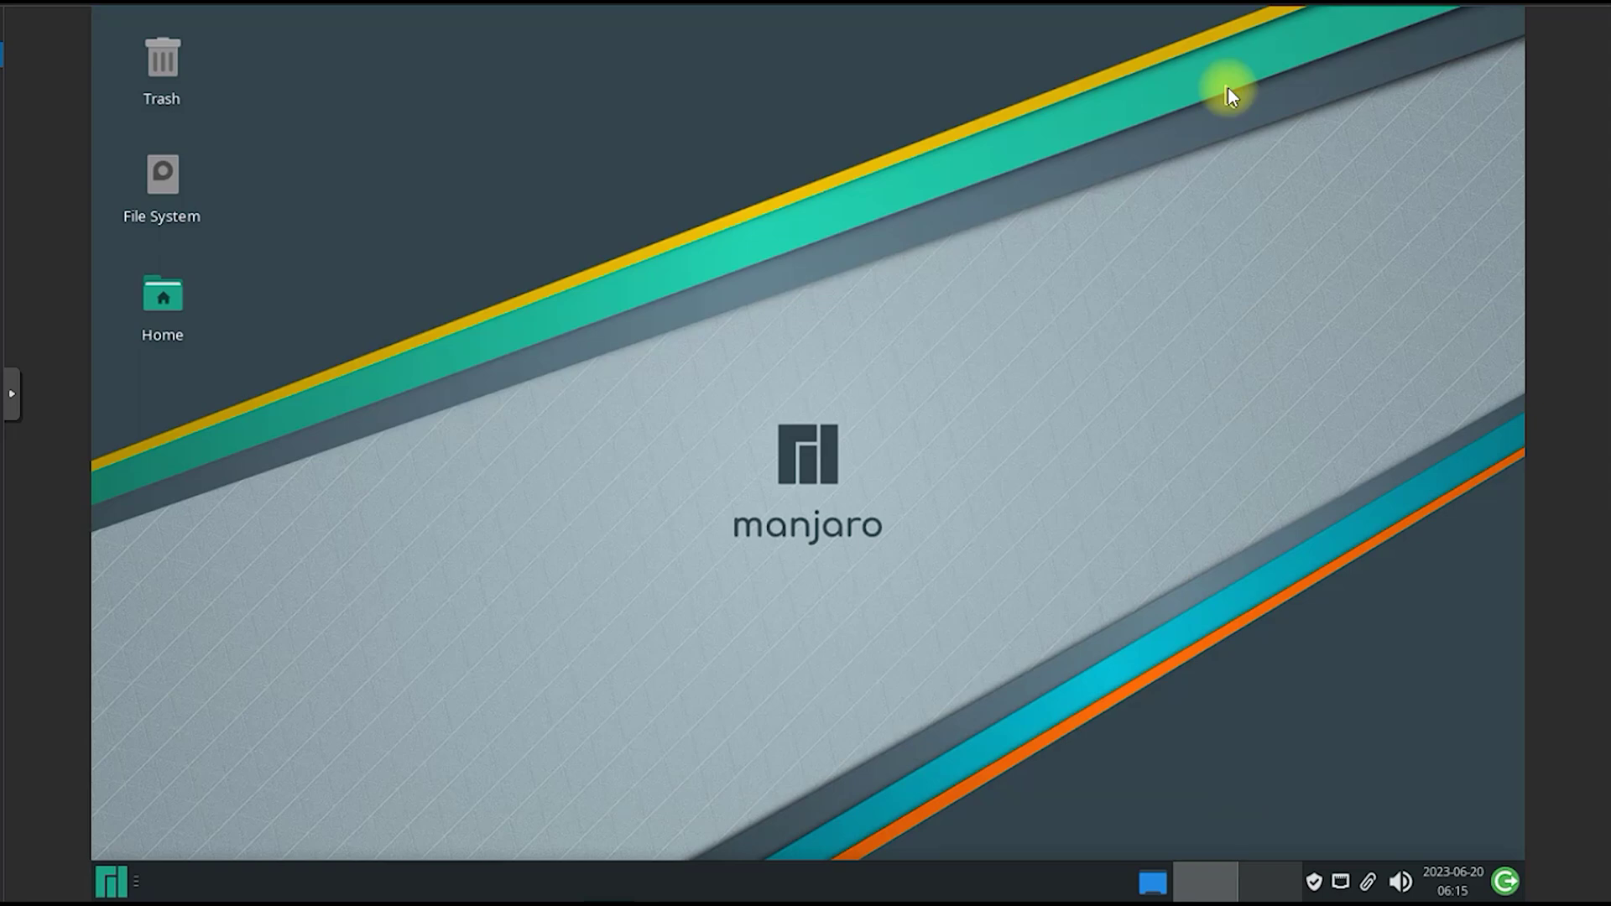
pyautogui.rightClick(684, 542)
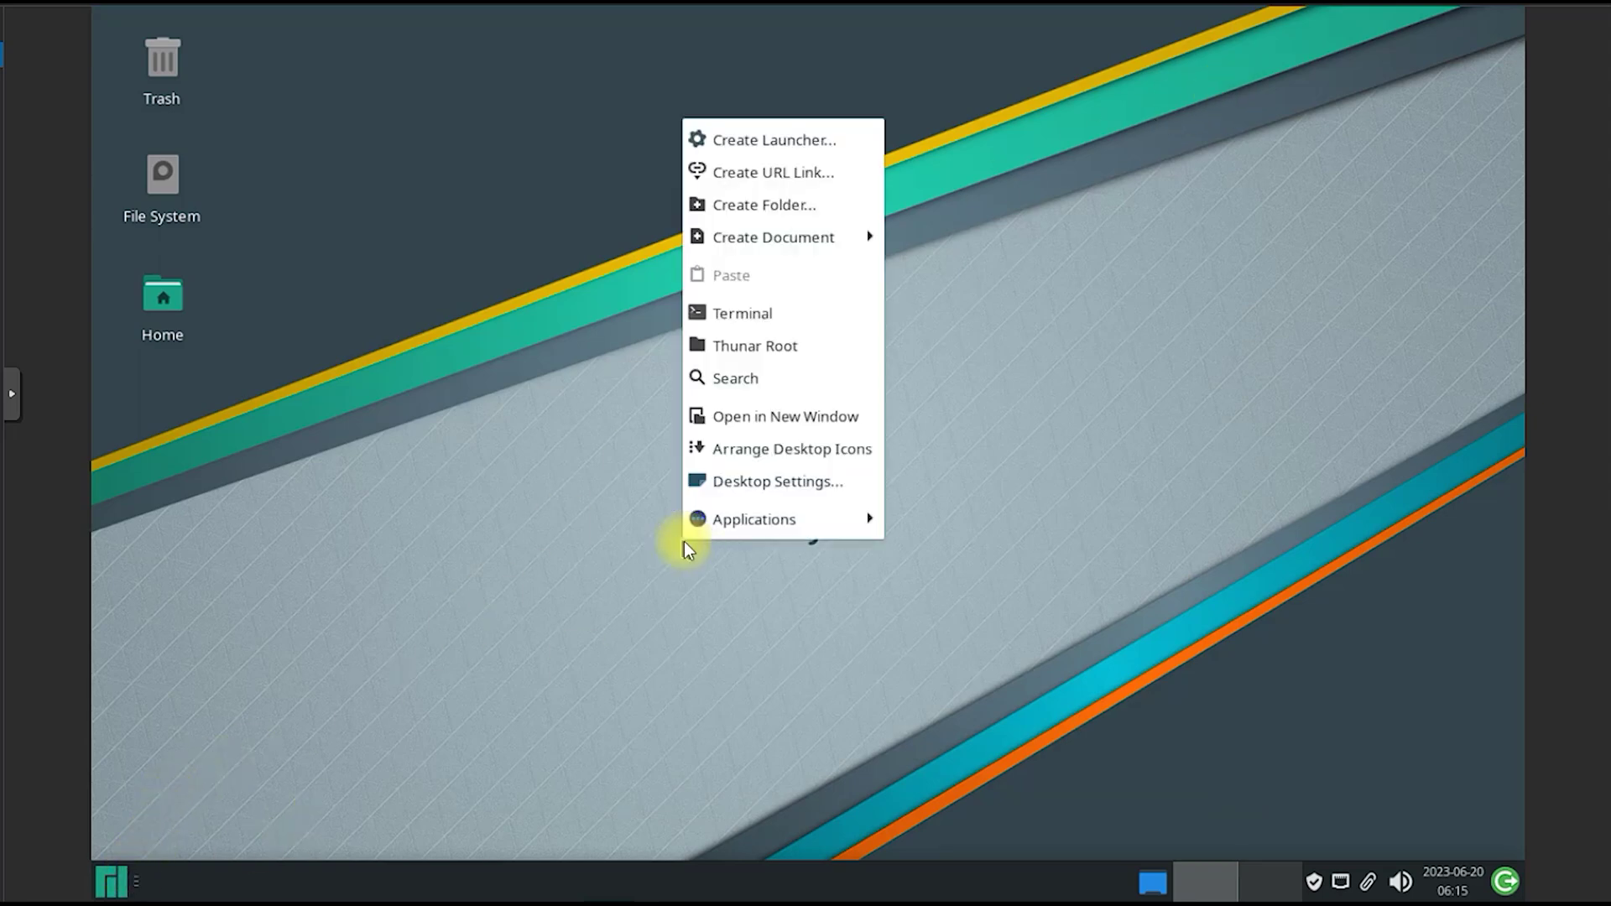
pyautogui.moveTo(753, 518)
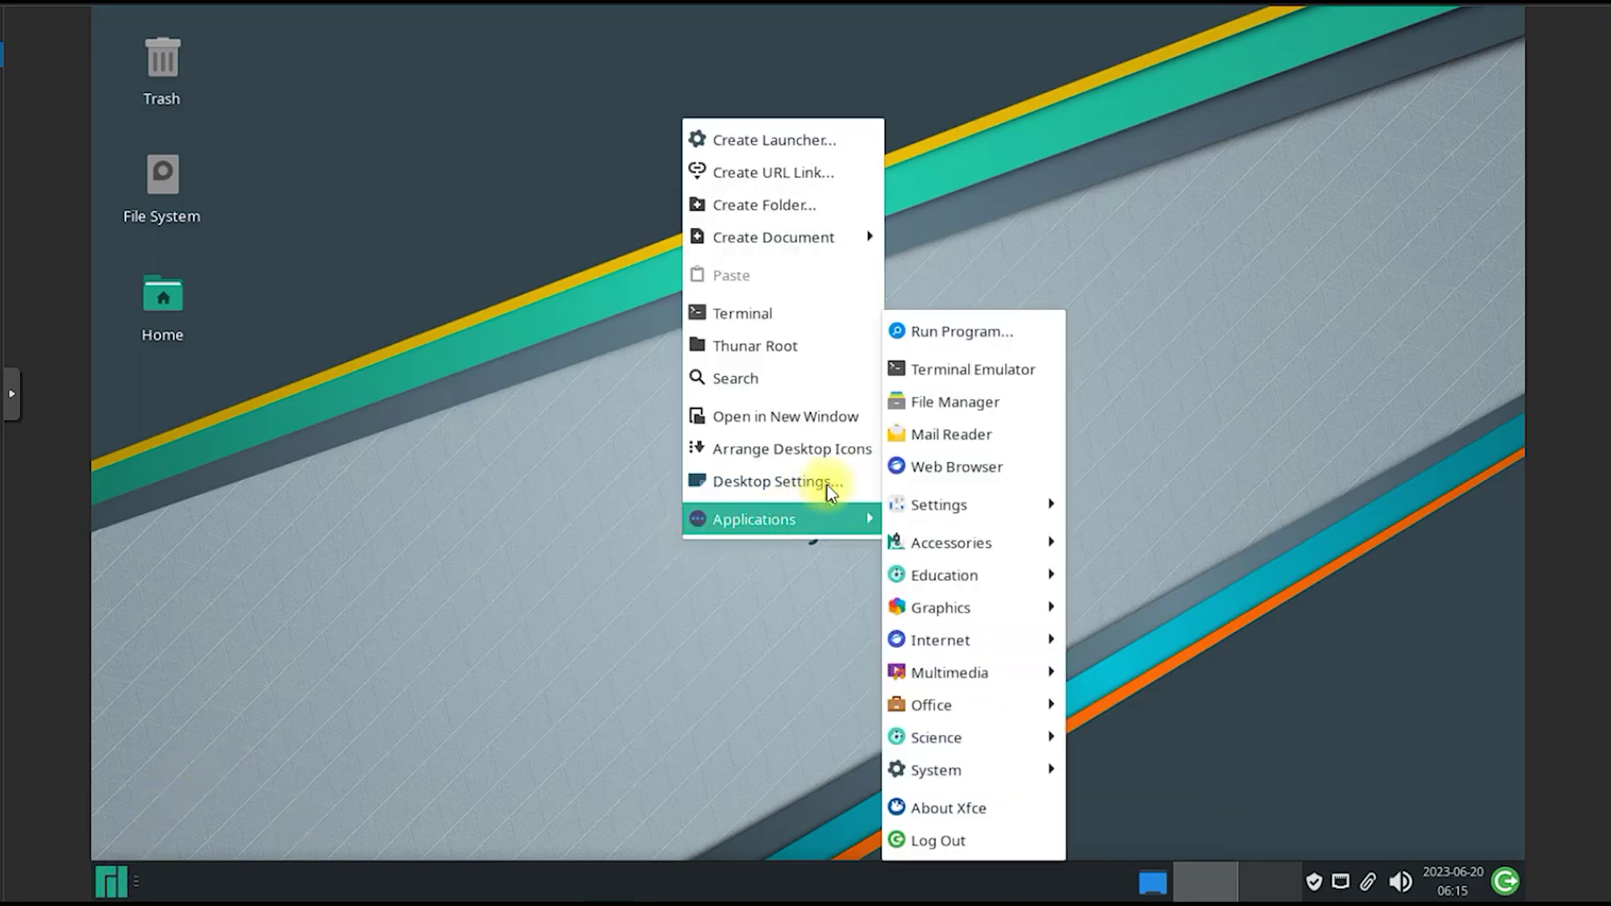
pyautogui.click(831, 523)
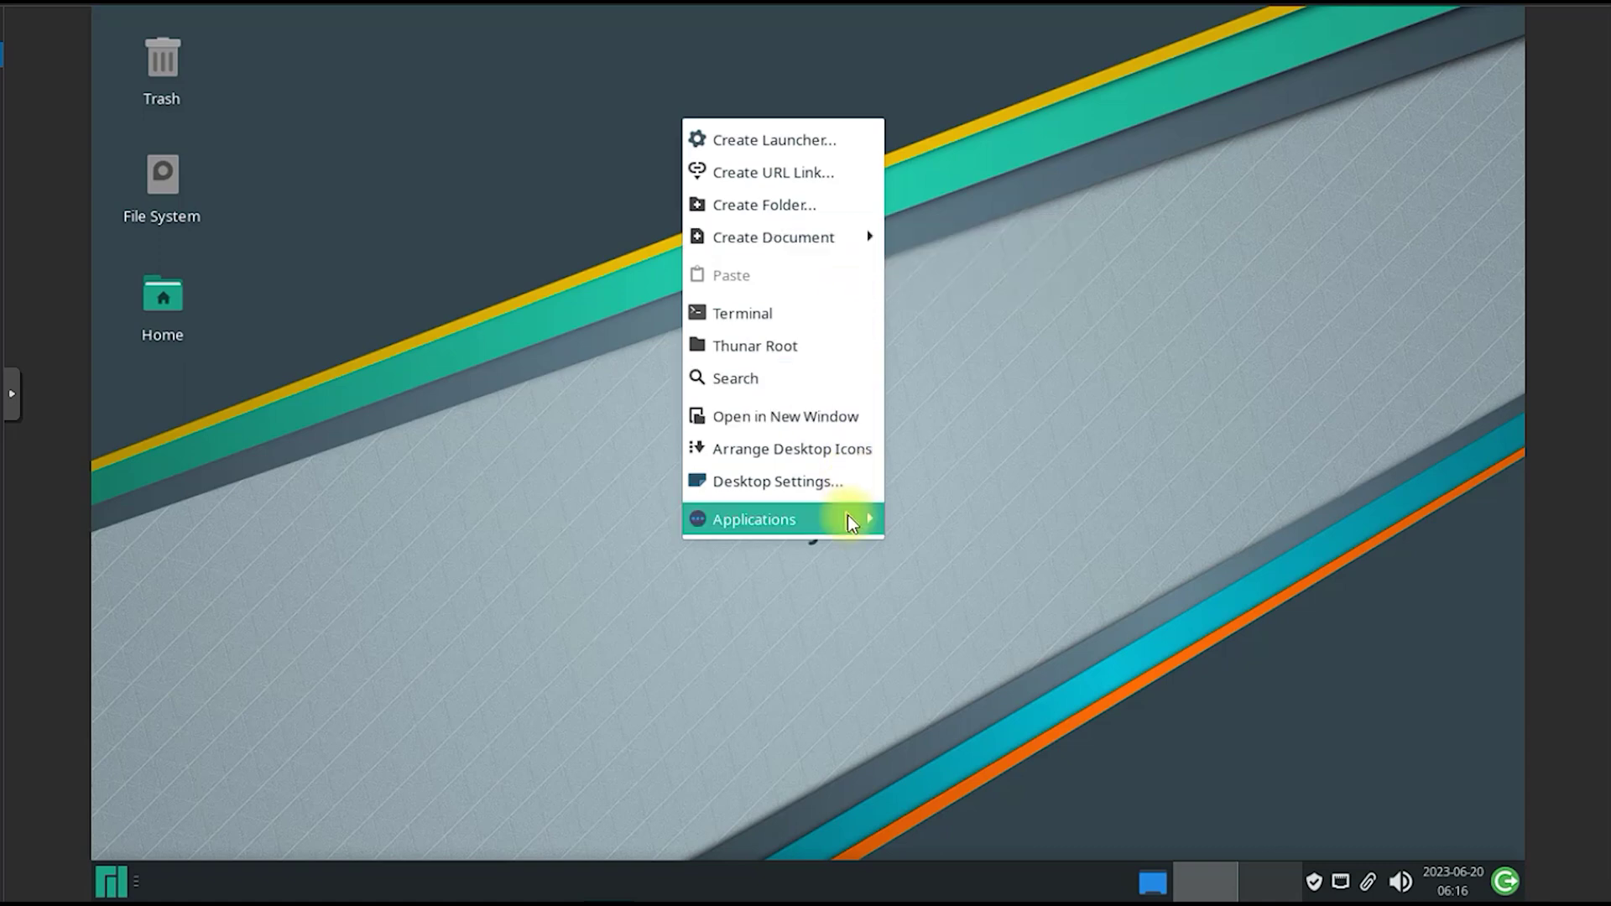
pyautogui.click(851, 488)
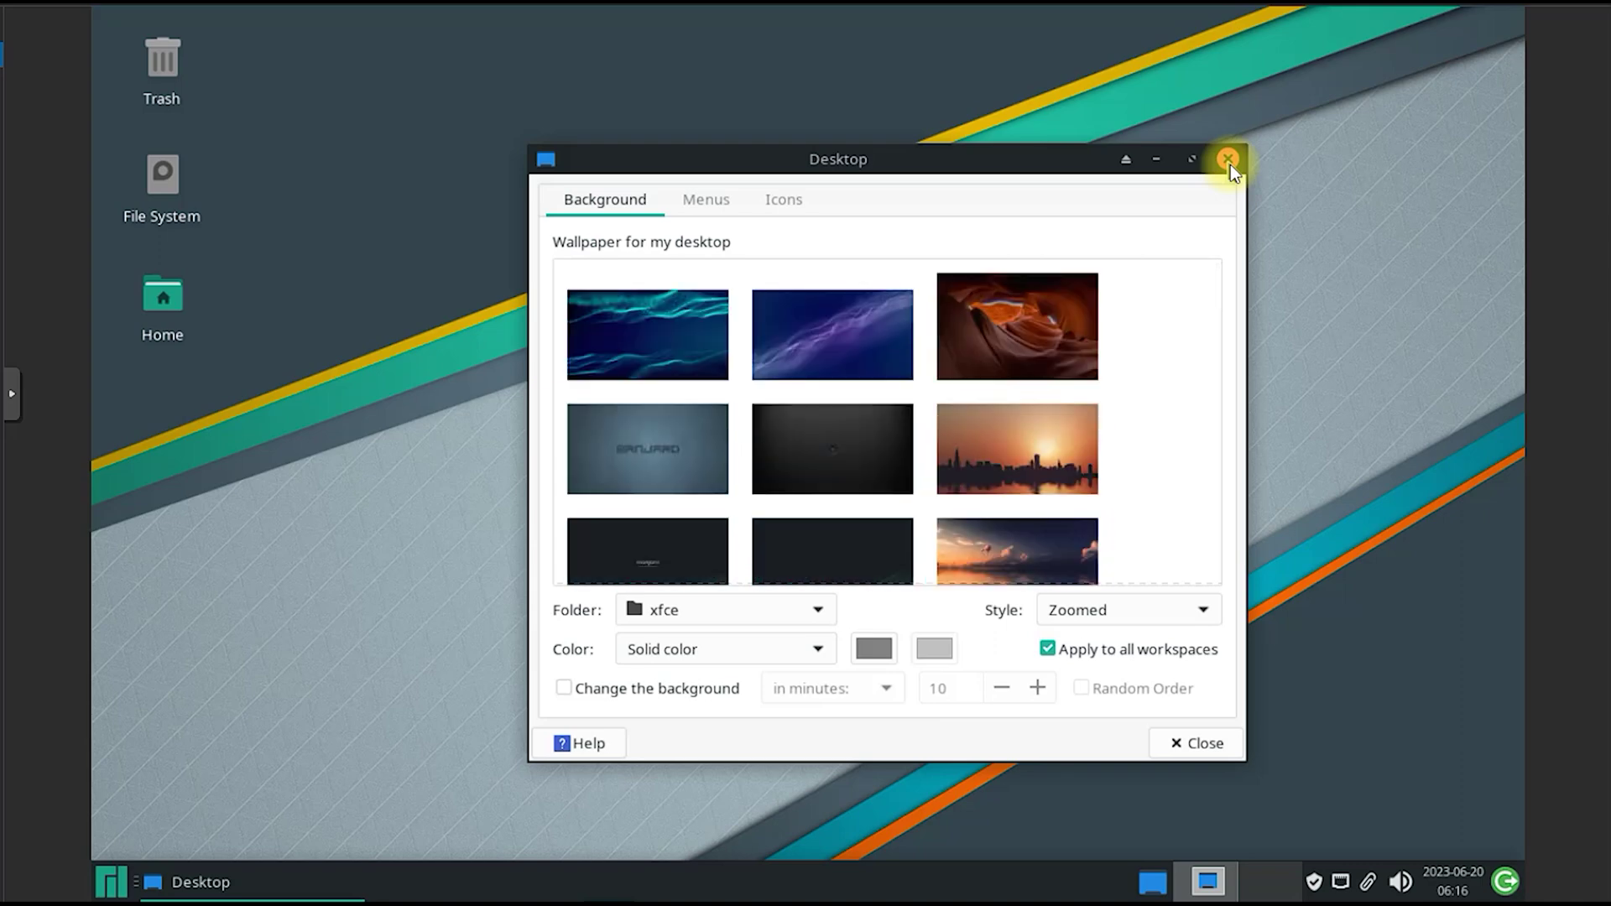
pyautogui.click(1230, 161)
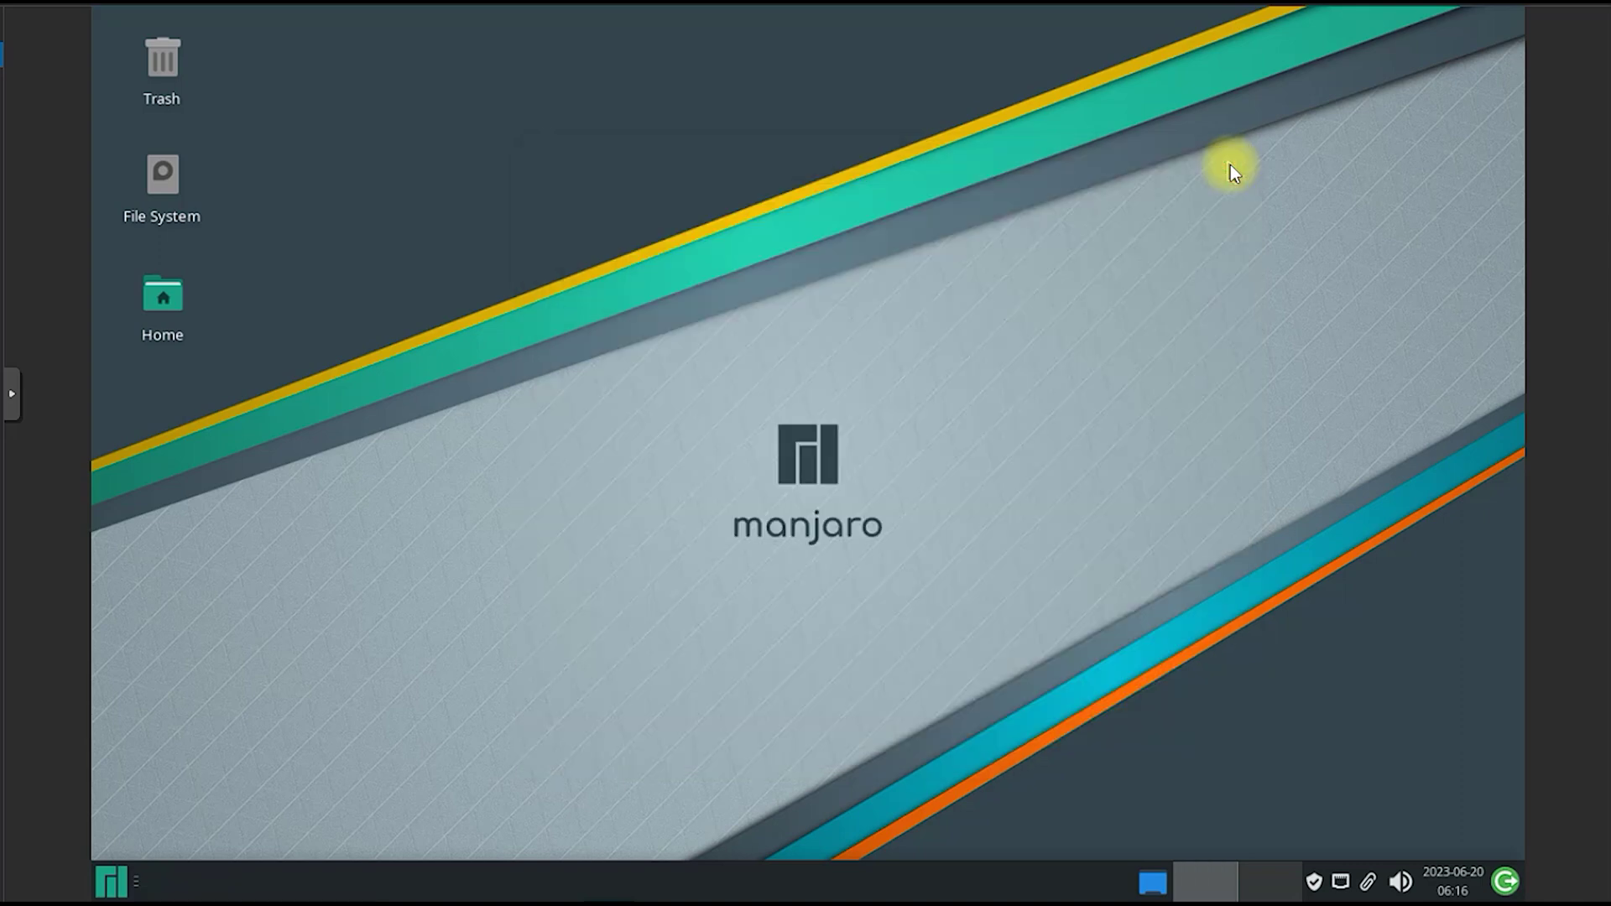
pyautogui.click(126, 885)
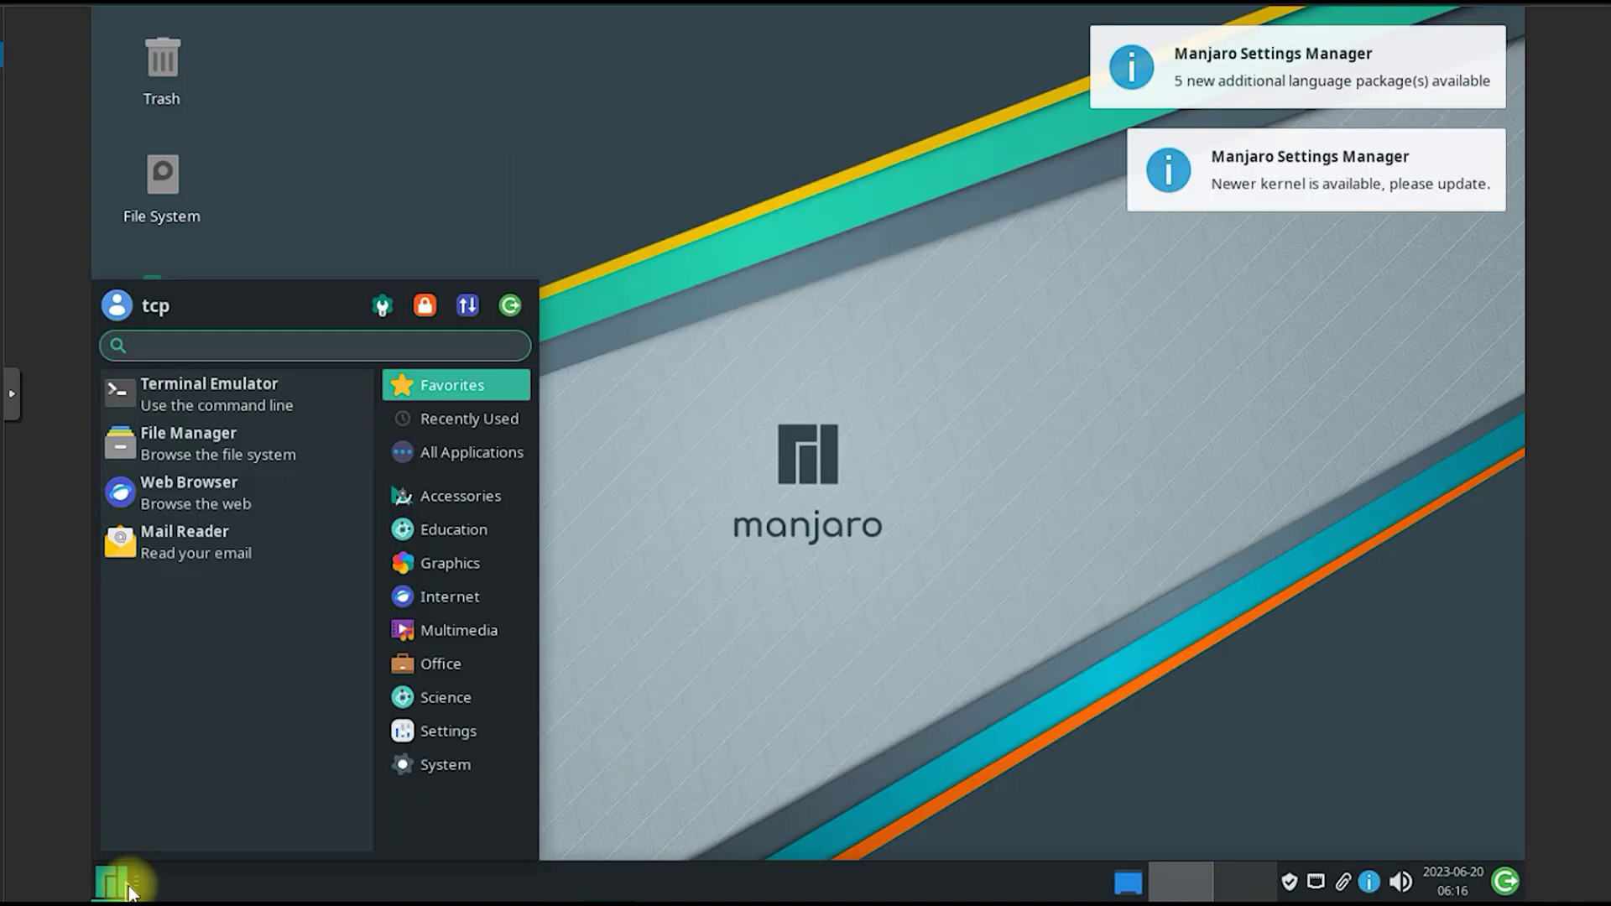
# Step: Reach Display settings from the Whisker menu's Settings category and list the resolutions
pyautogui.click(474, 759)
pyautogui.scroll(-3, 312, 709)
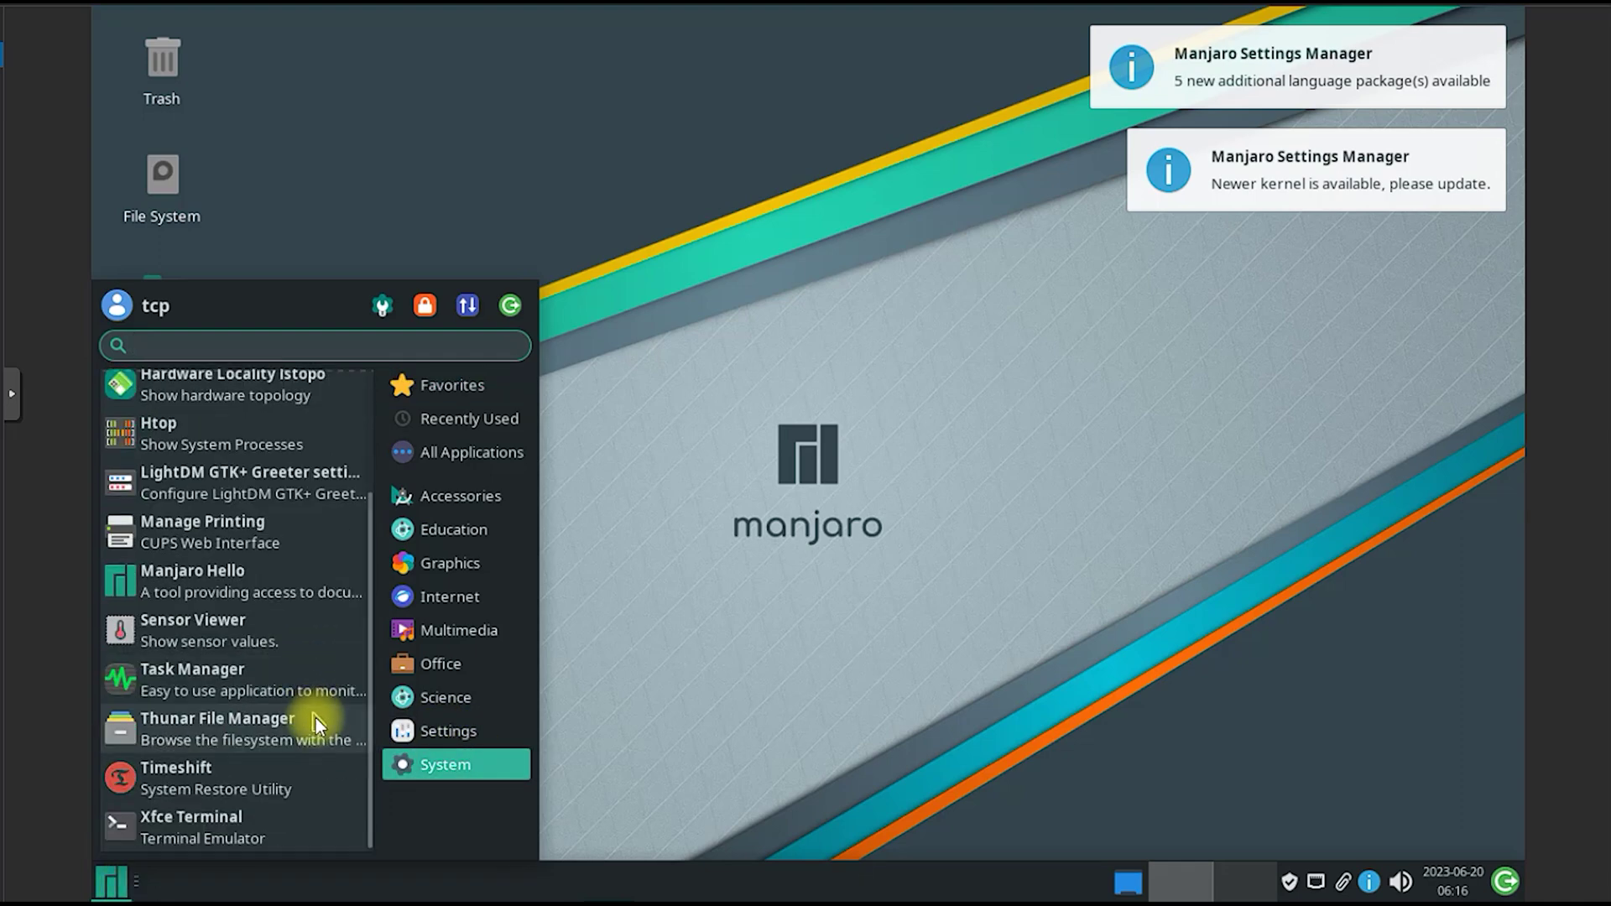
pyautogui.click(434, 731)
pyautogui.scroll(-3, 311, 699)
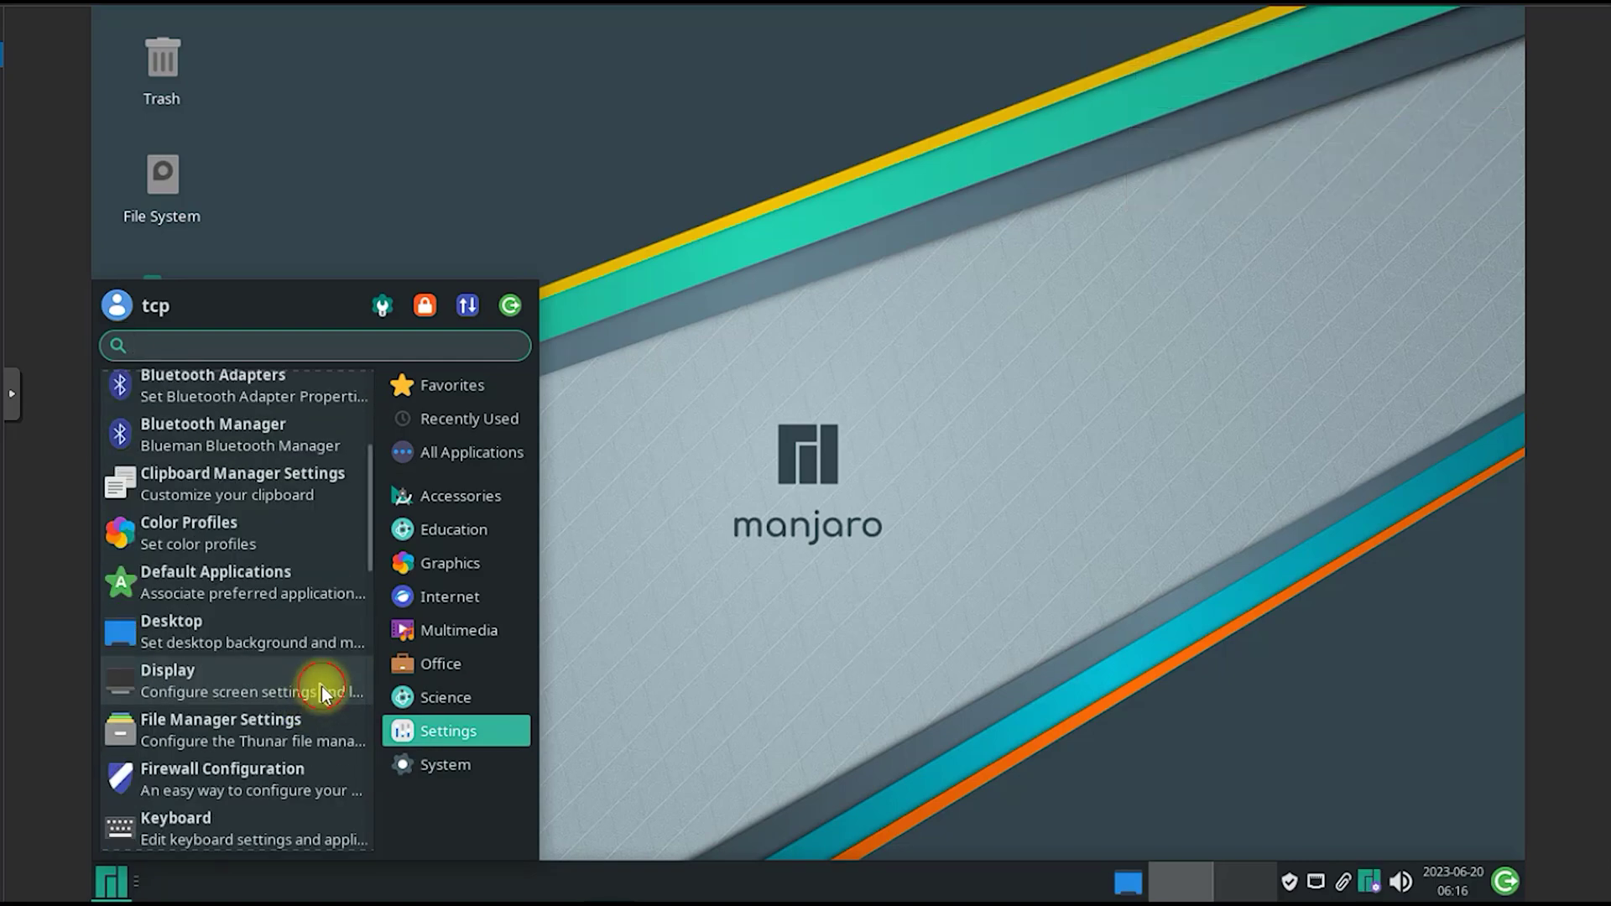
pyautogui.click(322, 685)
pyautogui.click(1015, 342)
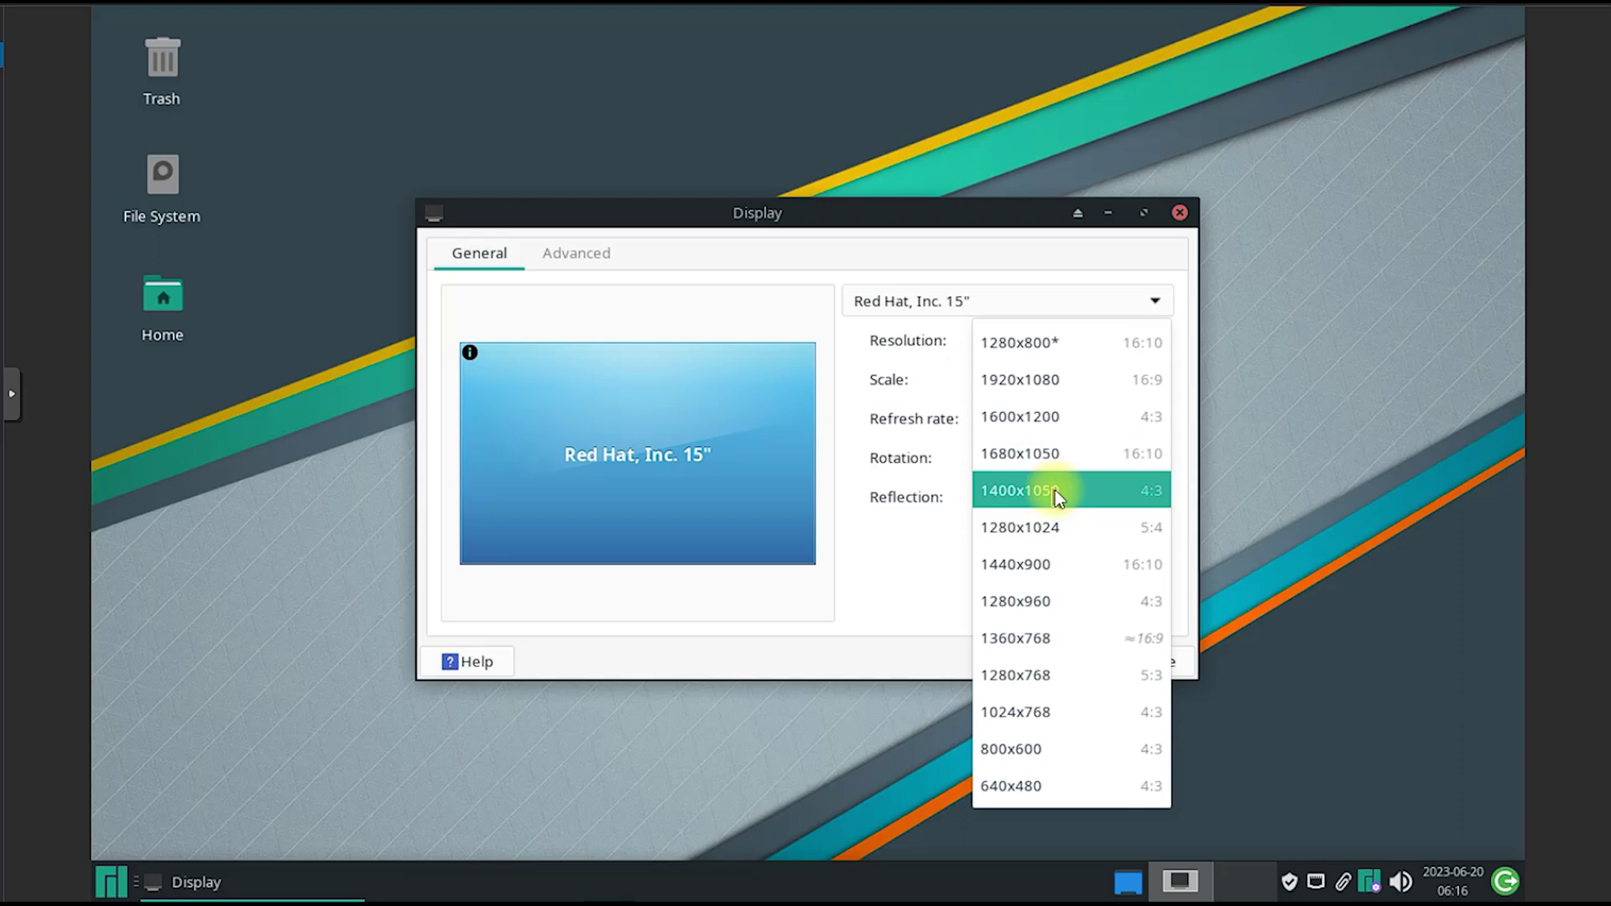
# Step: Set the resolution to 1360x768, apply it, keep the configuration and close Display settings
pyautogui.click(1038, 639)
pyautogui.click(1132, 541)
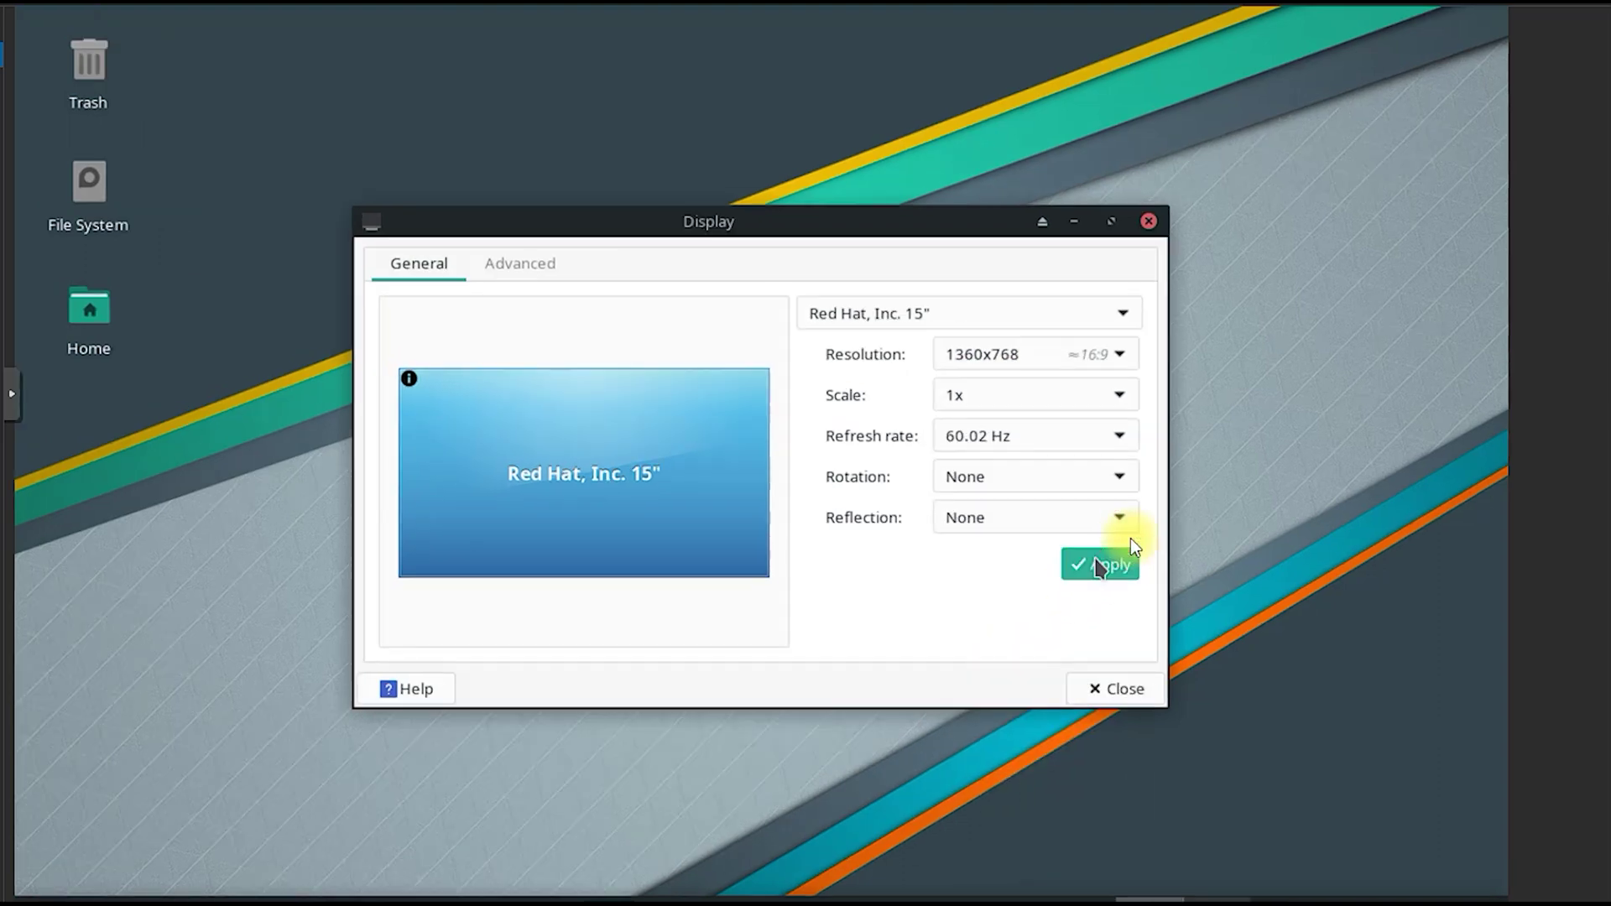
pyautogui.click(680, 571)
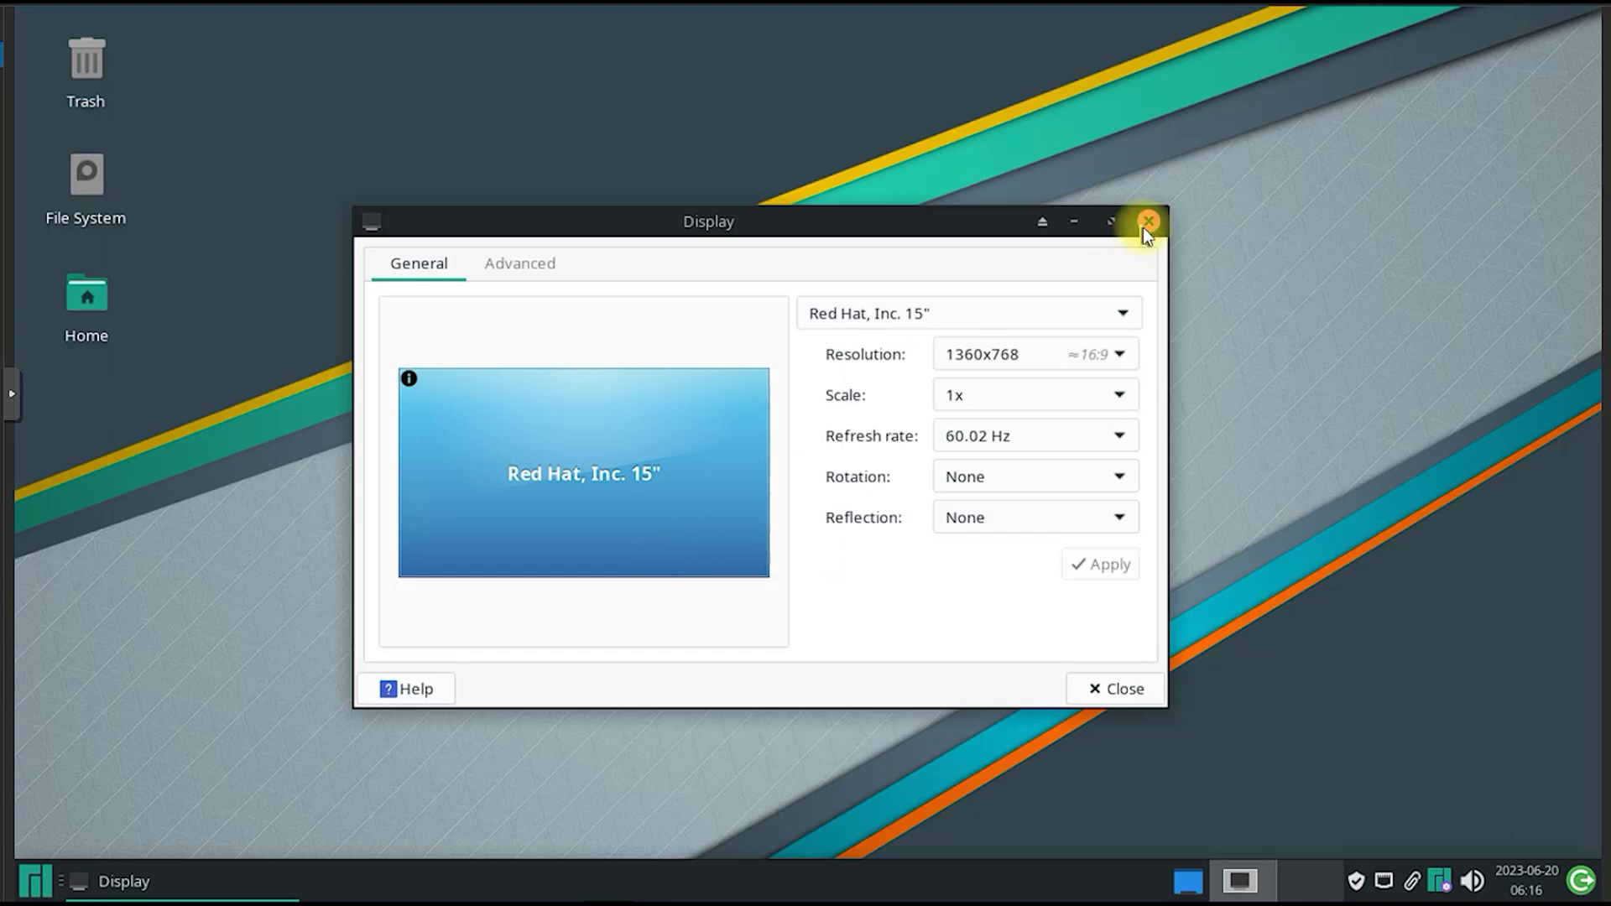
pyautogui.click(1134, 692)
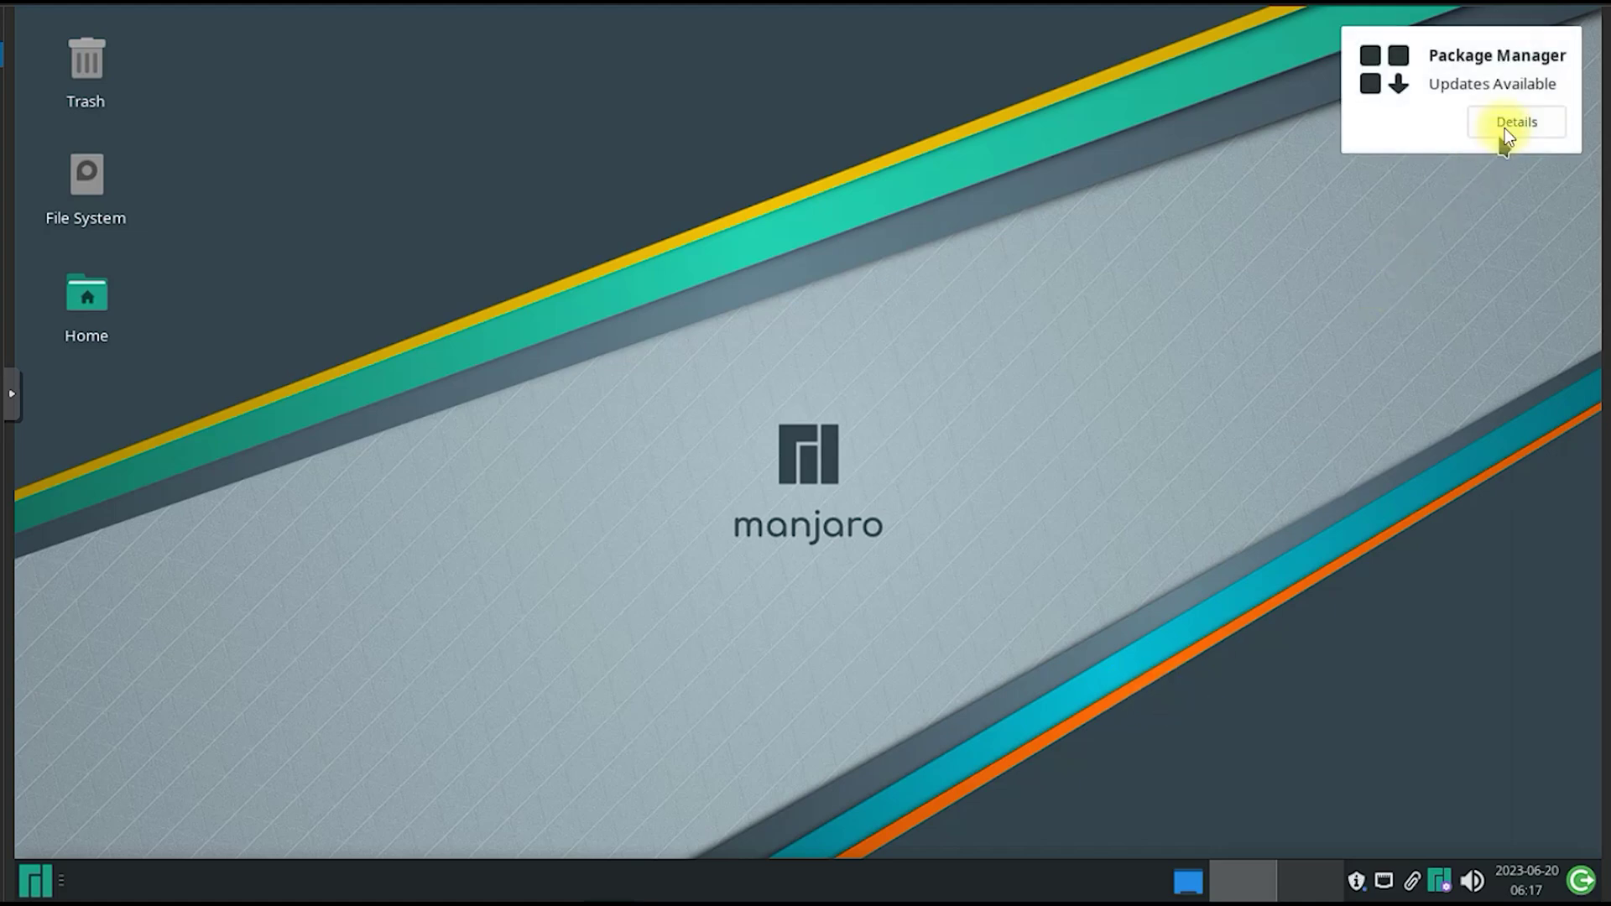
# Step: Show the details of the Package Manager Updates Available notification in Pamac
pyautogui.click(1503, 127)
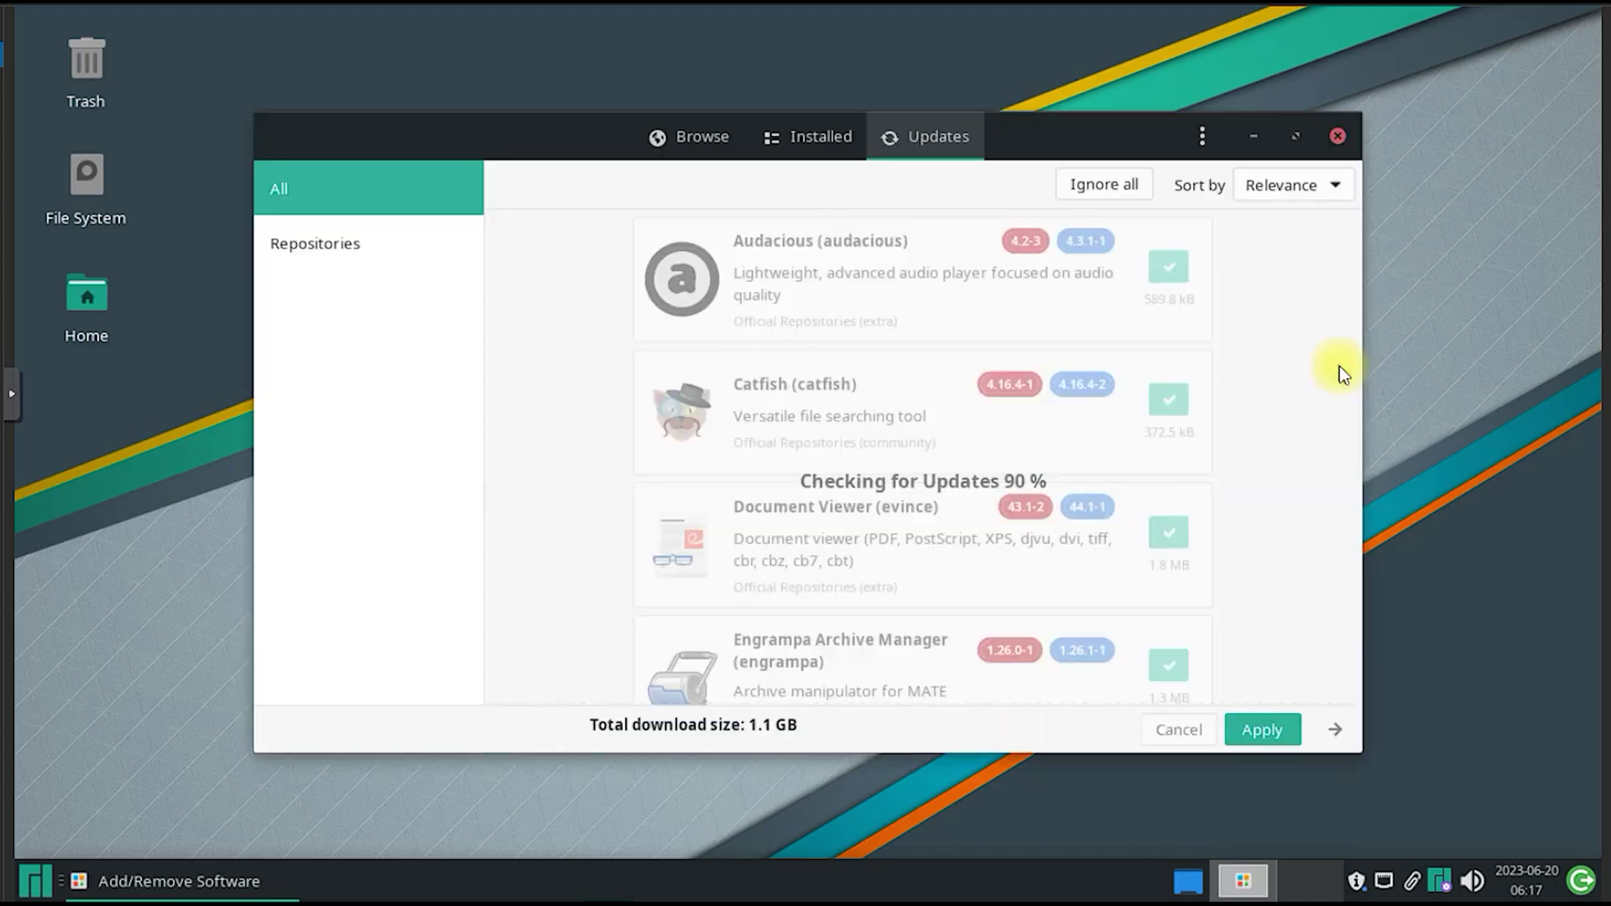